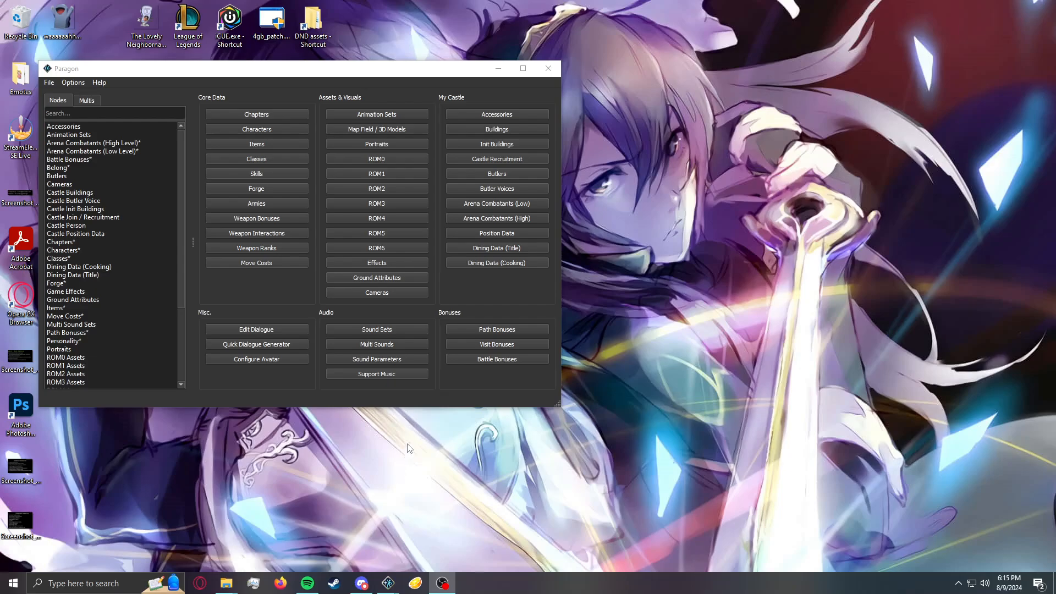
- Open the Characters data and add a new entry at the end of the character list
{"action": "left_click", "coordinate": [277, 296]}
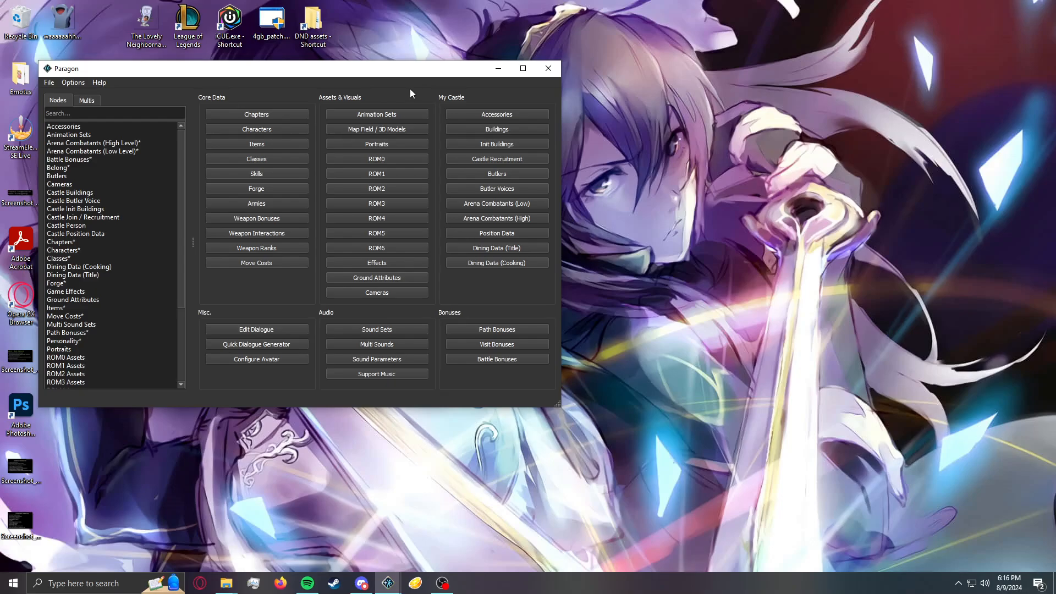
{"action": "left_click", "coordinate": [267, 130]}
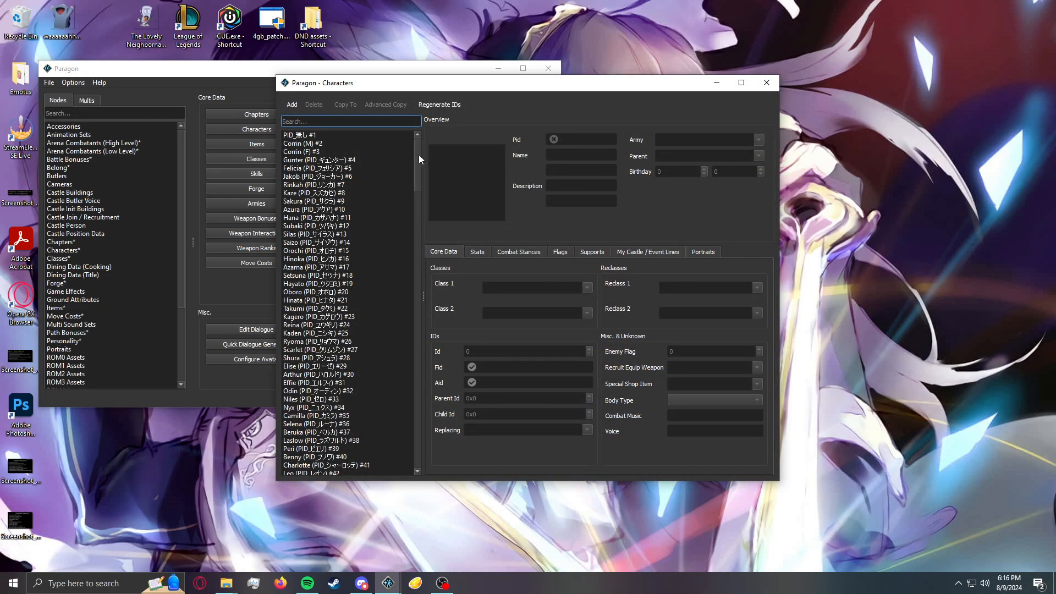
{"action": "left_click_drag", "start_coordinate": [419, 154], "coordinate": [418, 440]}
{"action": "left_click", "coordinate": [293, 105]}
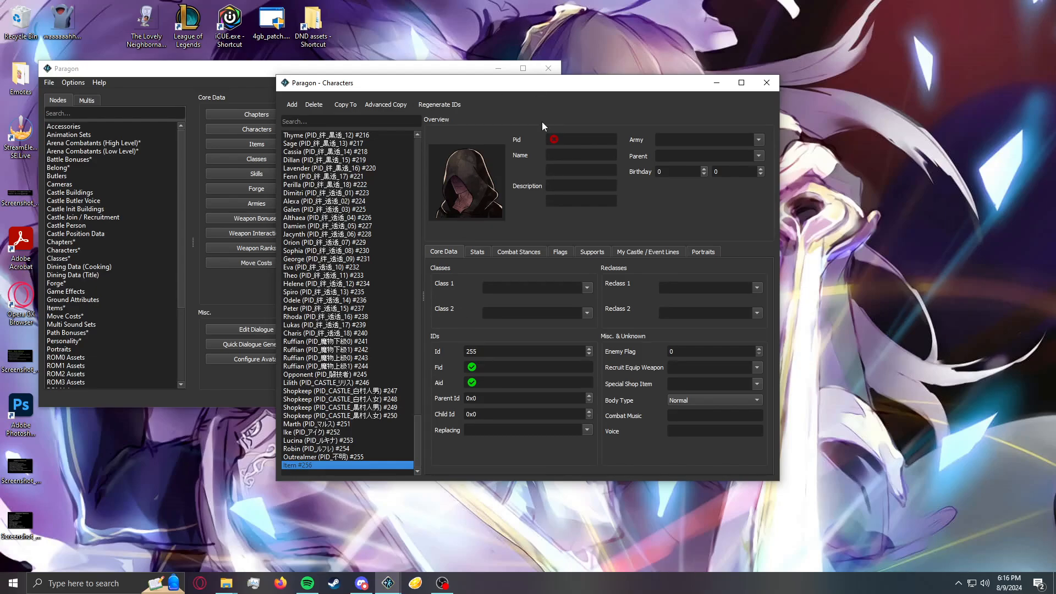
- Set the new character's Pid to PID_Tutorial, its name key to MPID_Tutorial and its displayed name to Tutorial
{"action": "left_click", "coordinate": [577, 140]}
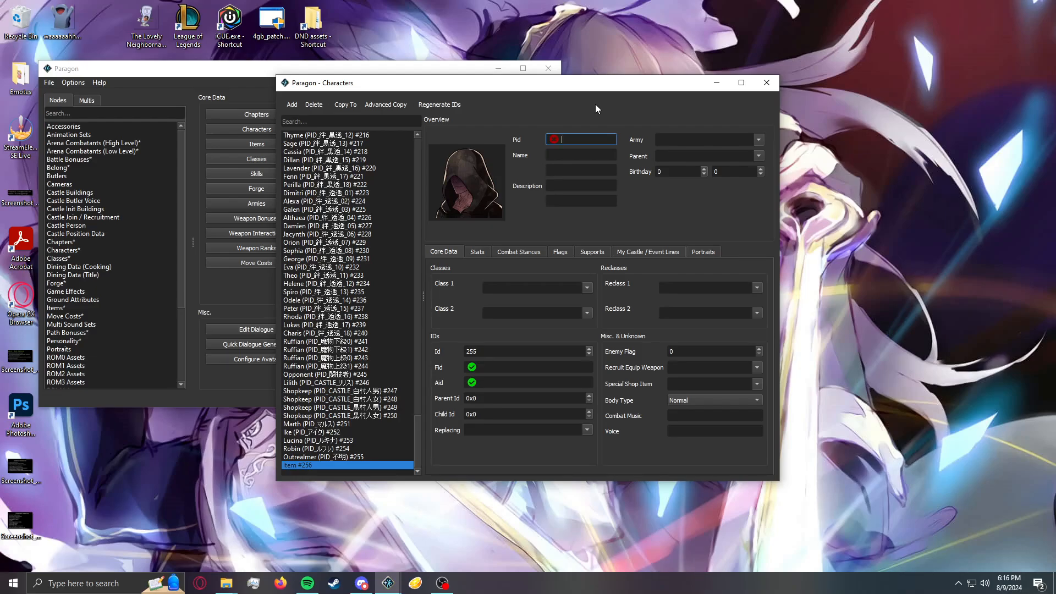
{"action": "type", "text": "PID_Tutorial"}
{"action": "left_click", "coordinate": [587, 154]}
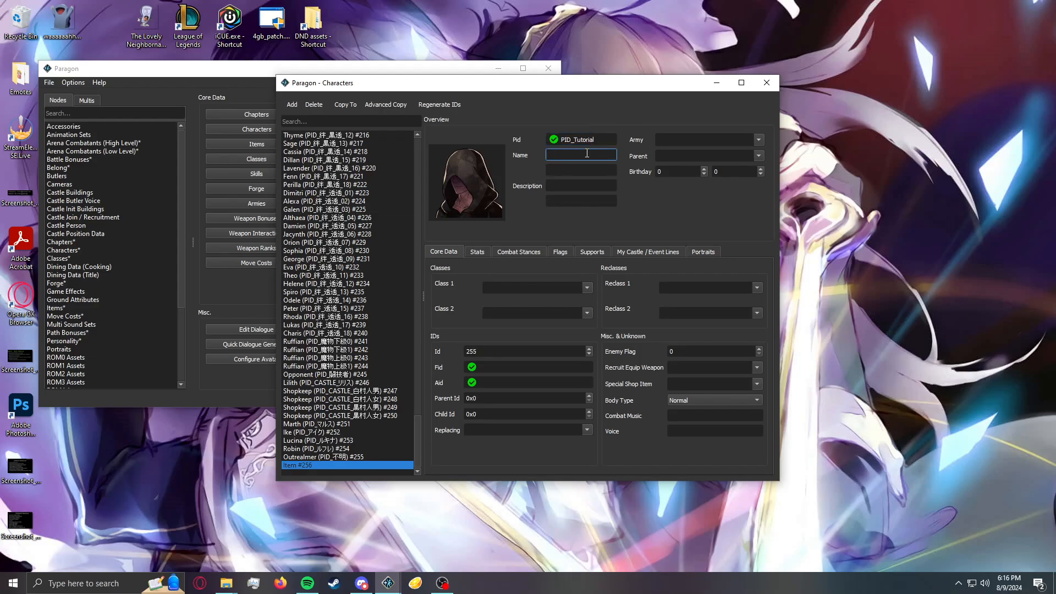
{"action": "type", "text": "MPID_Tutorial"}
{"action": "left_click", "coordinate": [562, 174]}
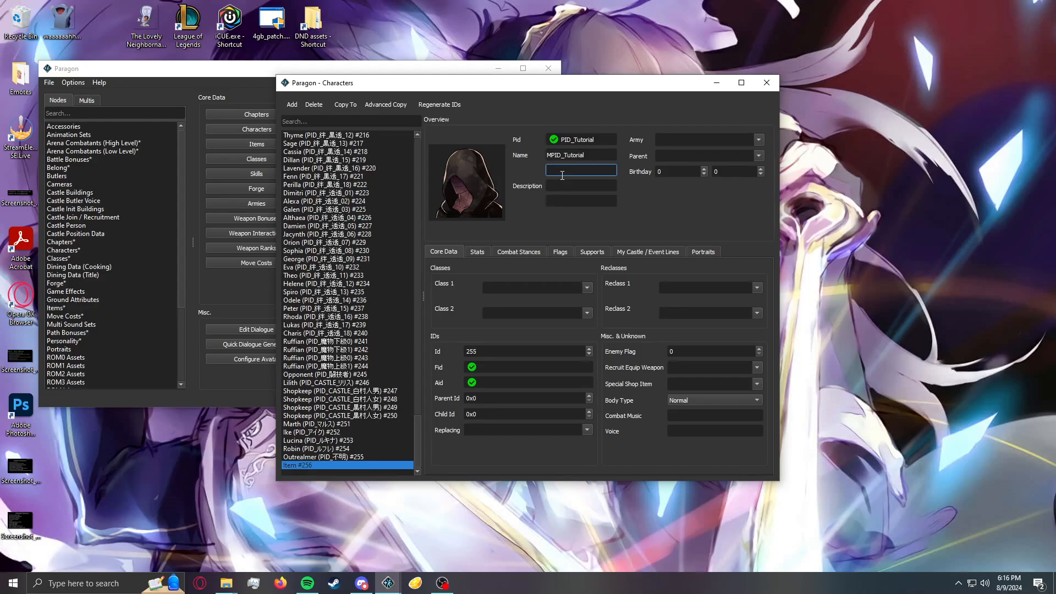
{"action": "type", "text": "Tutorial"}
- Set the character's description key to MPID_H_Tutorial and its description text to "I am a tutorial character"
{"action": "left_click", "coordinate": [550, 184]}
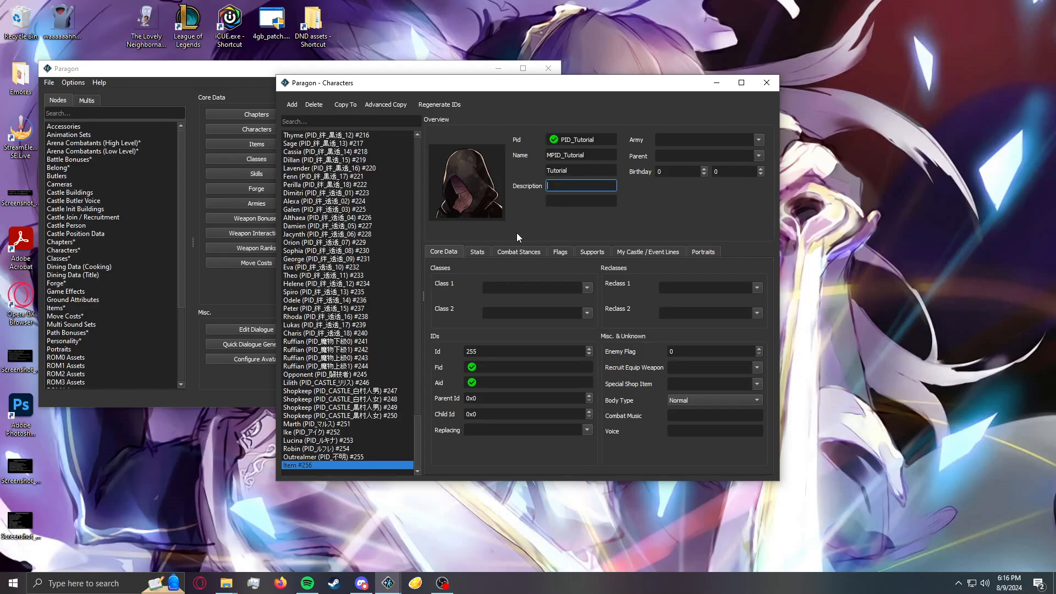
{"action": "type", "text": "MPID_G"}
{"action": "key", "text": "BackSpace"}
{"action": "type", "text": "H_Tiut"}
{"action": "key", "text": "BackSpace"}
{"action": "key", "text": "BackSpace"}
{"action": "key", "text": "BackSpace"}
{"action": "type", "text": "utorial"}
{"action": "left_click", "coordinate": [593, 202]}
{"action": "type", "text": "I am a "}
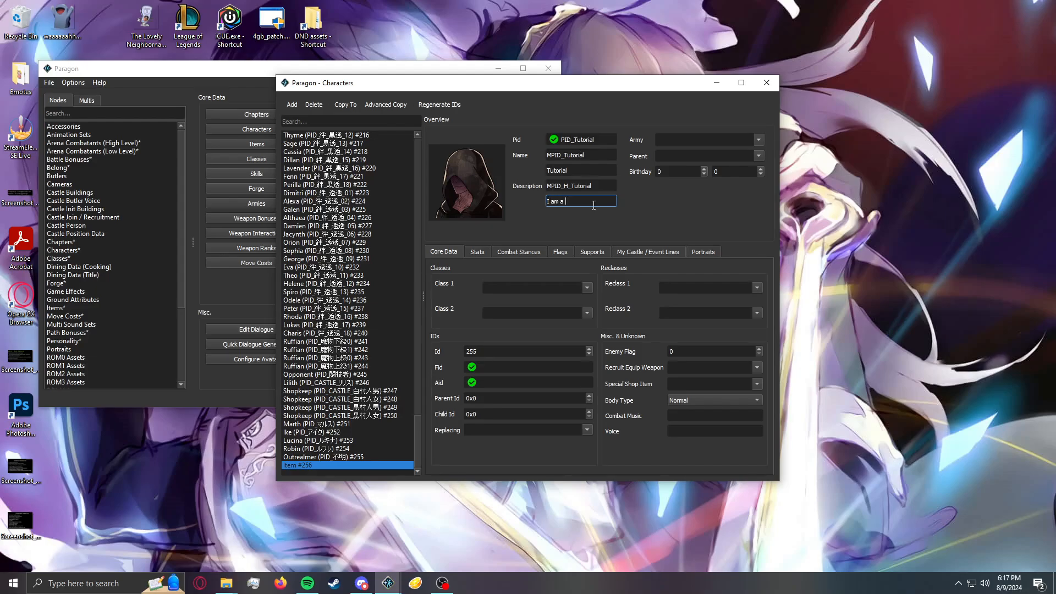
{"action": "type", "text": "tutorial character"}
{"action": "left_click", "coordinate": [598, 140]}
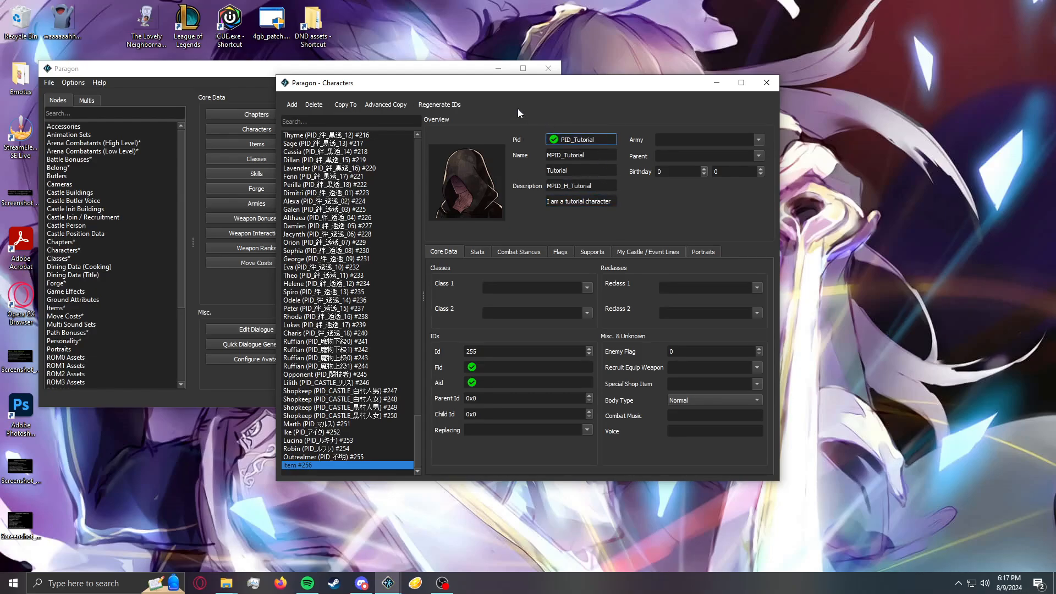
- Examine the ID and name keys of the last entry in the Items data, and close the Items window
{"action": "left_click_drag", "start_coordinate": [502, 88], "coordinate": [663, 88]}
{"action": "left_click", "coordinate": [273, 145]}
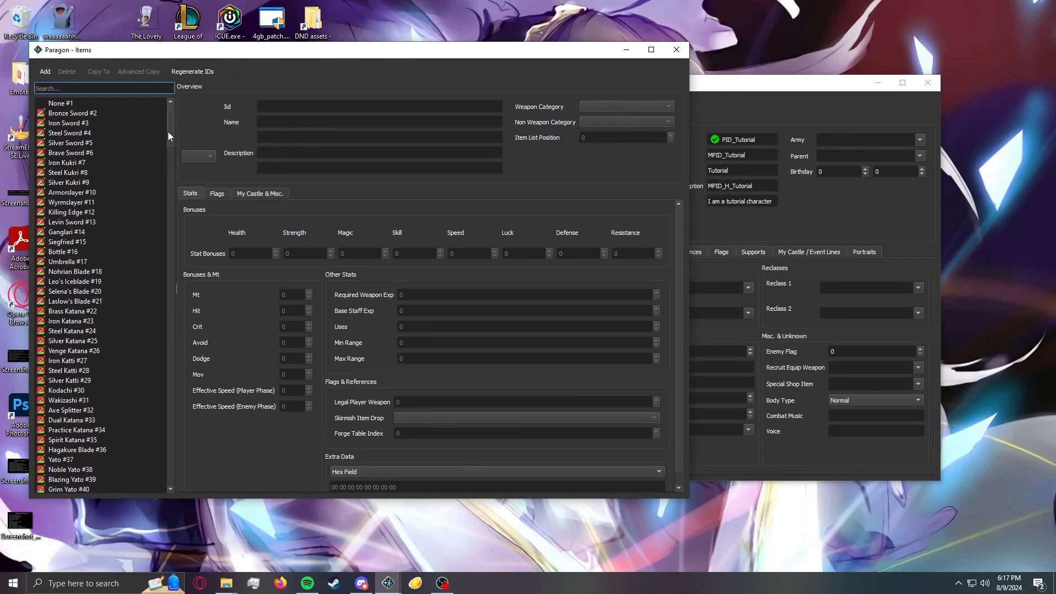
{"action": "left_click_drag", "start_coordinate": [168, 135], "coordinate": [160, 487]}
{"action": "left_click", "coordinate": [105, 480]}
{"action": "left_click", "coordinate": [256, 110]}
{"action": "left_click", "coordinate": [677, 54]}
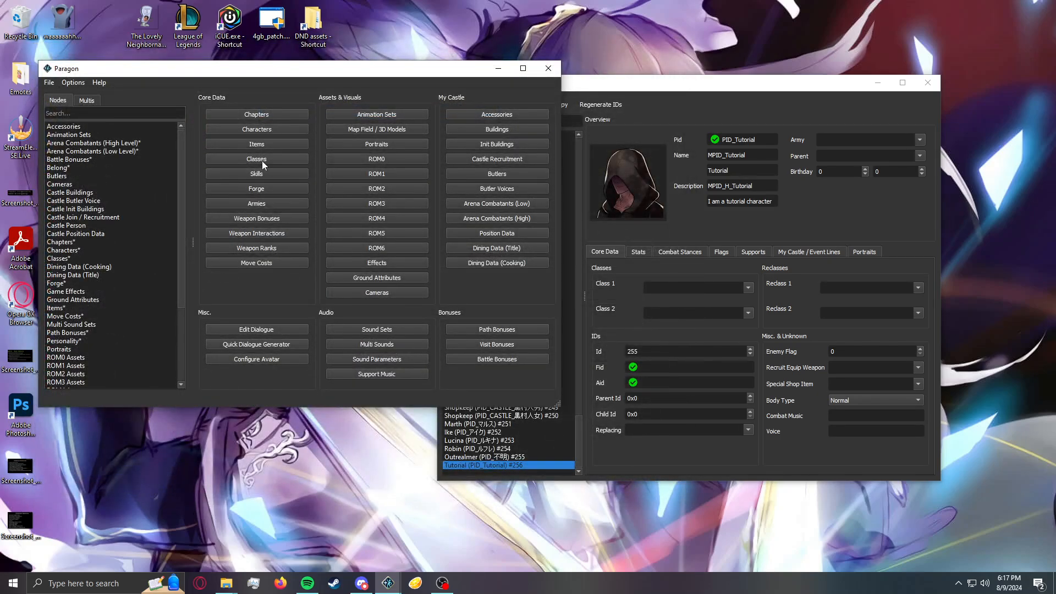
- Examine the identifier and name keys of the Rockstar class in the Classes data, and close that window
{"action": "left_click", "coordinate": [262, 160]}
{"action": "left_click_drag", "start_coordinate": [312, 126], "coordinate": [269, 511]}
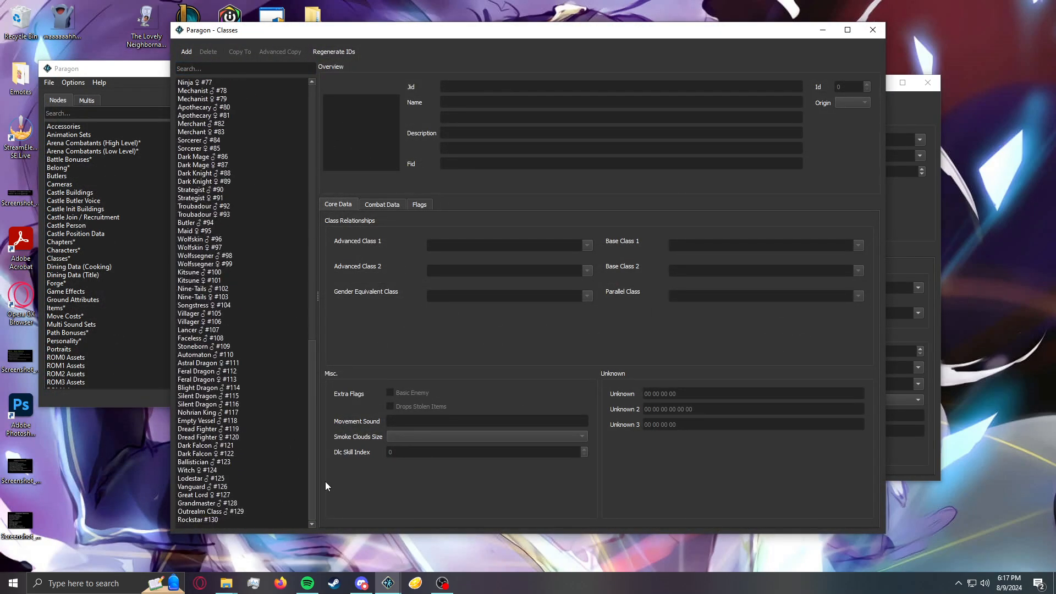
{"action": "left_click", "coordinate": [198, 519]}
{"action": "left_click_drag", "start_coordinate": [548, 32], "coordinate": [380, 42]}
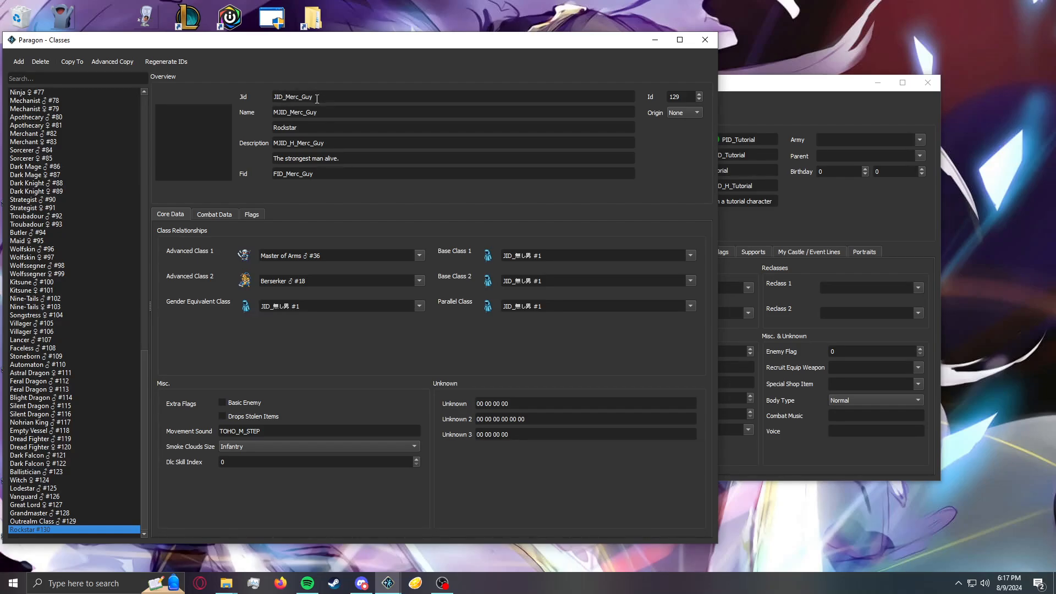
{"action": "left_click", "coordinate": [704, 40]}
- Assign the Tutorial character to $a$Nu's Army #3 and set its parent to PID_無し #1
{"action": "left_click_drag", "start_coordinate": [688, 83], "coordinate": [645, 67]}
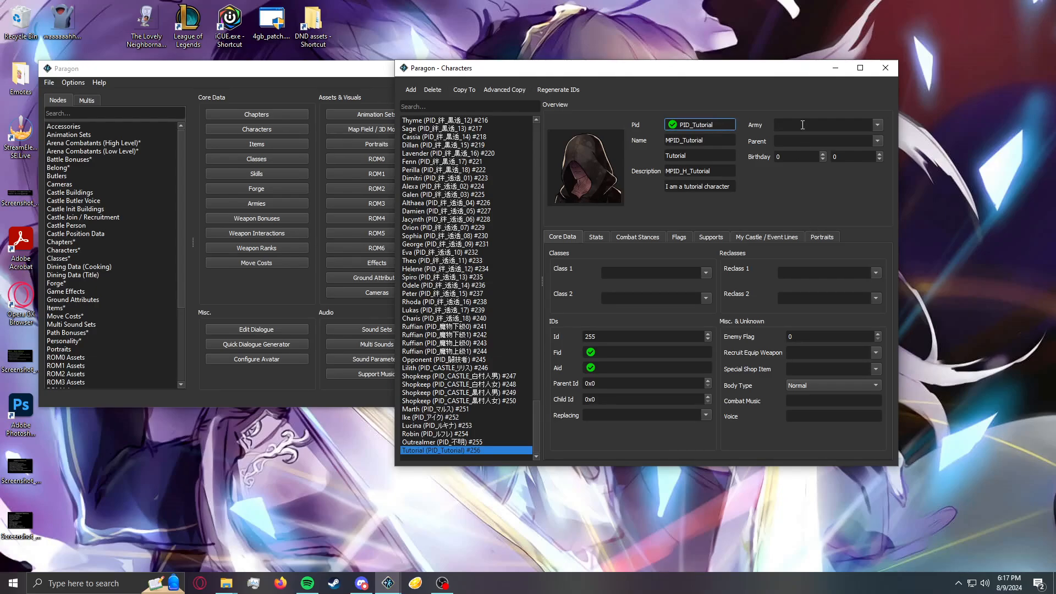
{"action": "left_click", "coordinate": [879, 126]}
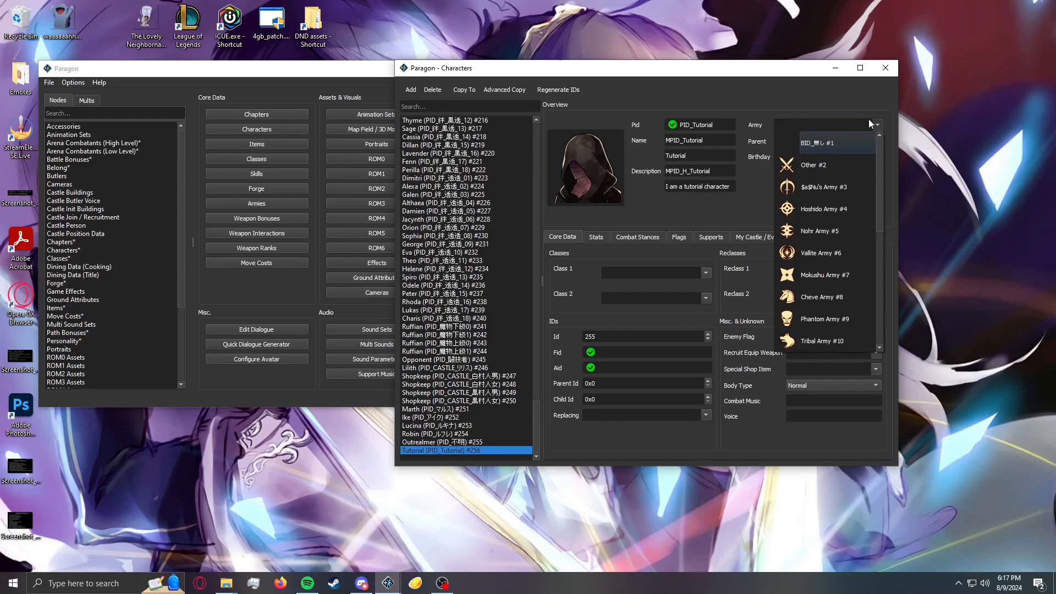
{"action": "left_click", "coordinate": [833, 190]}
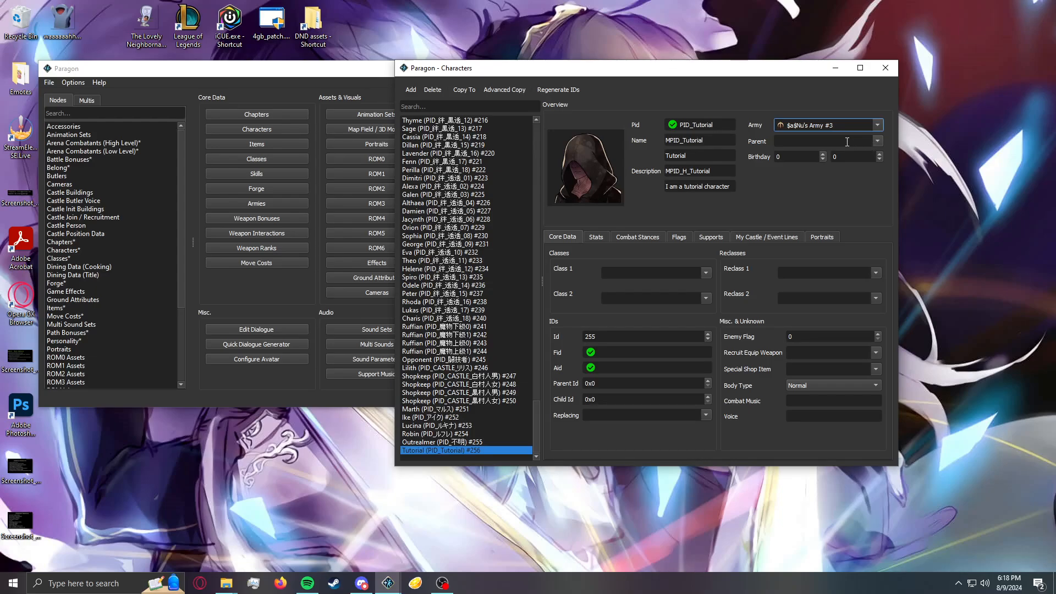
{"action": "left_click", "coordinate": [877, 142]}
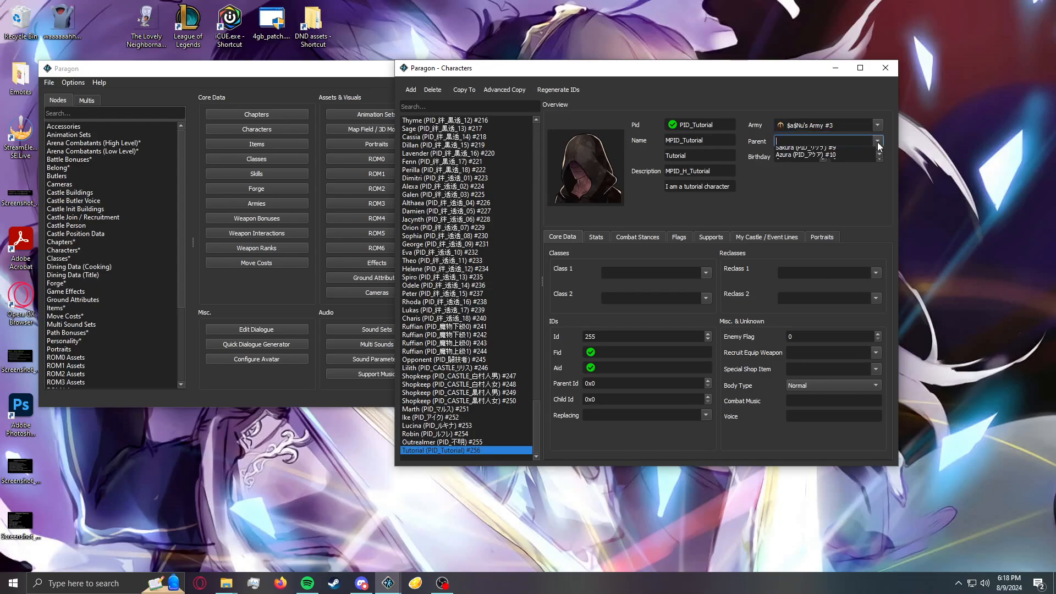
{"action": "left_click", "coordinate": [817, 150]}
- Fill in both values of the Tutorial character's birthday
{"action": "key", "text": "Tab"}
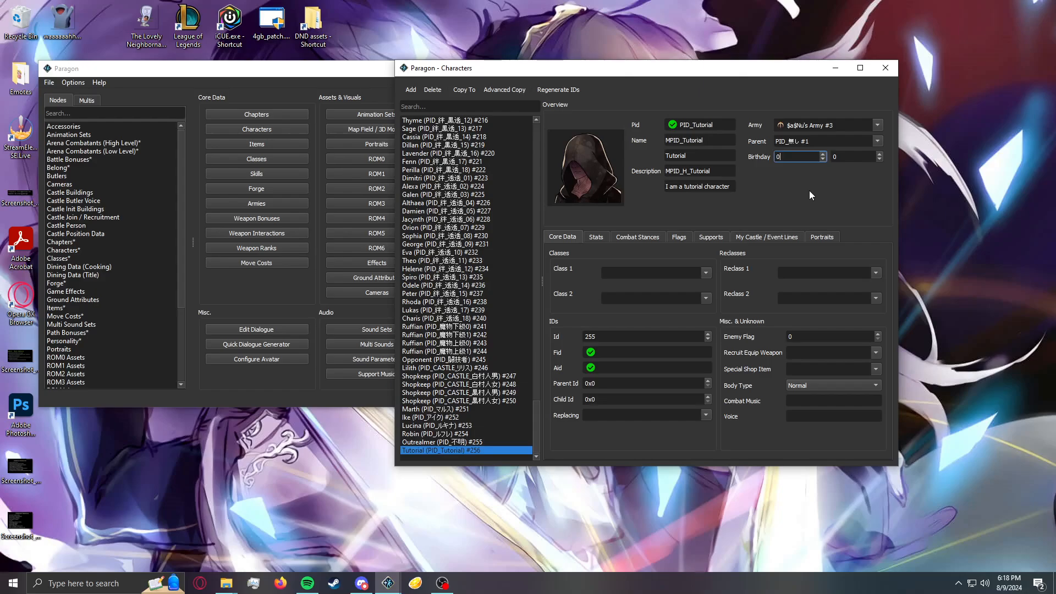
{"action": "left_click_drag", "start_coordinate": [803, 157], "coordinate": [773, 161]}
{"action": "key", "text": "Tab"}
{"action": "key", "text": "BackSpace"}
{"action": "type", "text": "25"}
- Set the Tutorial character's Class 1 to Rockstar #130
{"action": "left_click", "coordinate": [708, 274]}
{"action": "left_click_drag", "start_coordinate": [710, 277], "coordinate": [708, 342]}
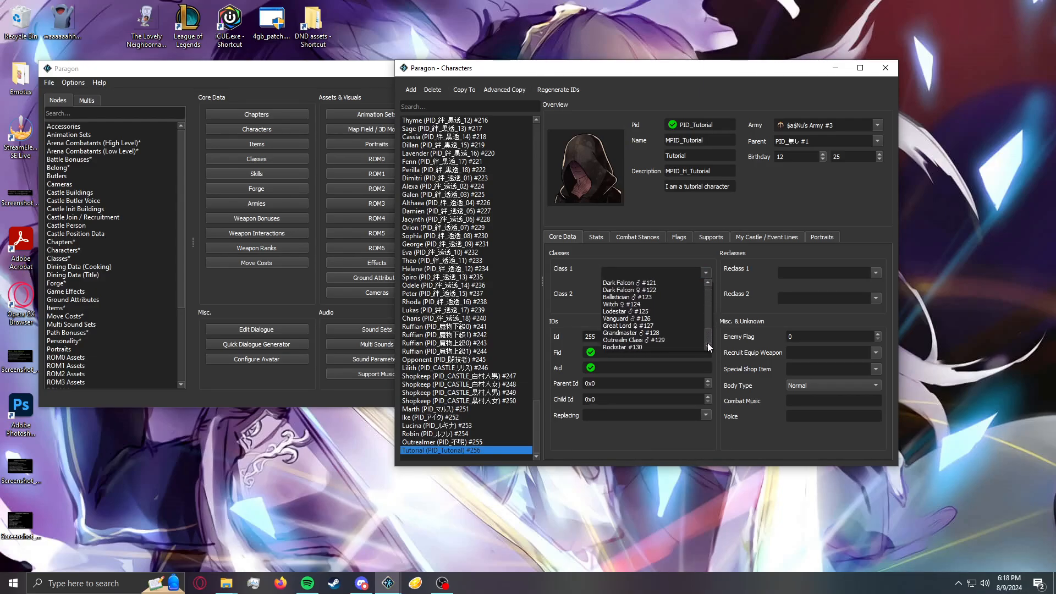
{"action": "left_click", "coordinate": [675, 347]}
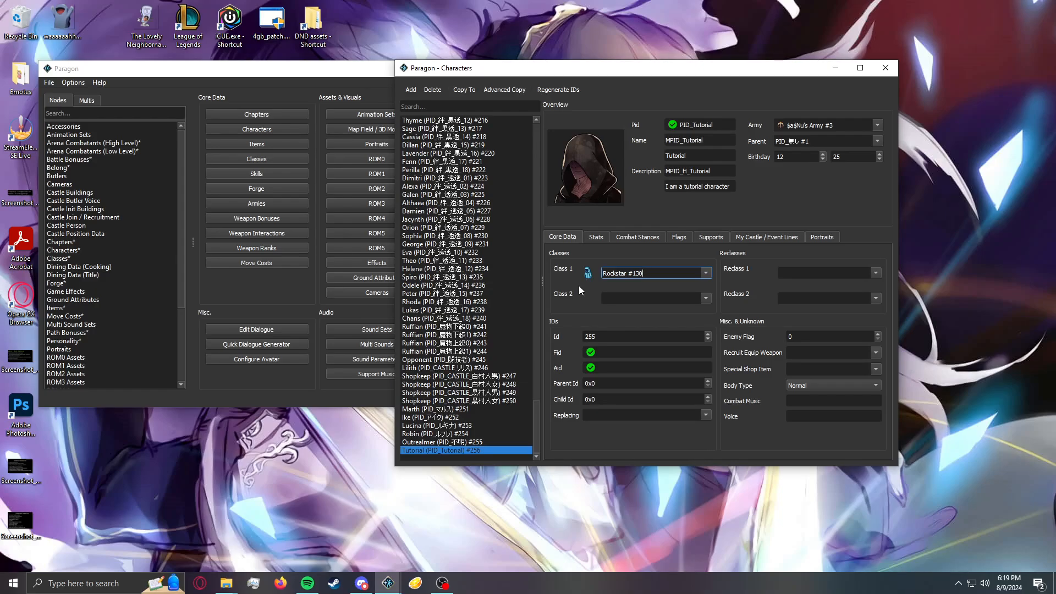
{"action": "left_click", "coordinate": [708, 299]}
{"action": "left_click", "coordinate": [709, 300]}
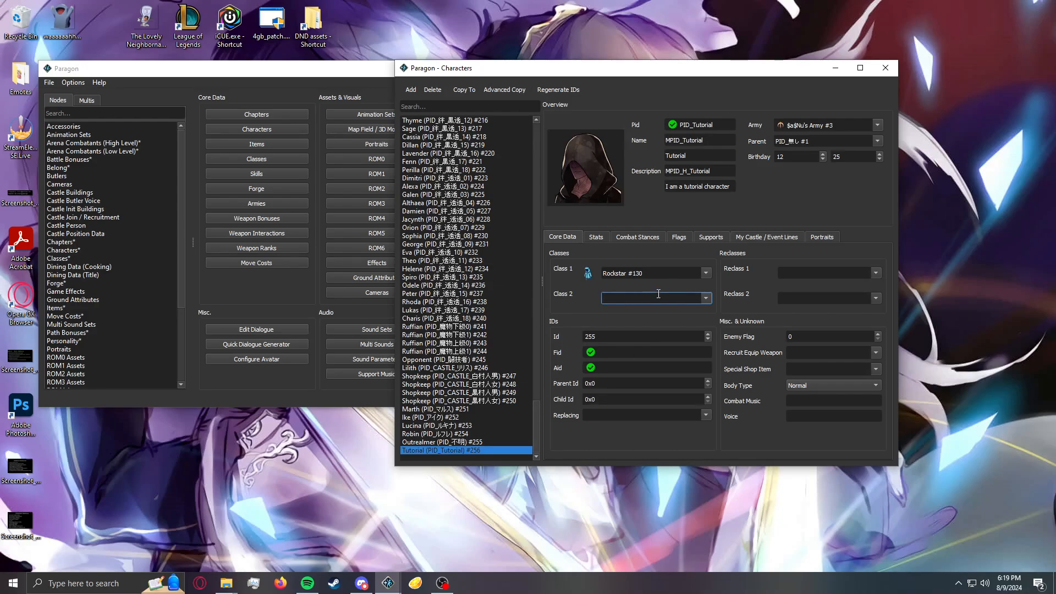
- Examine the class and reclass assignments of the existing characters Takumi, Ryoma and Hana
{"action": "left_click_drag", "start_coordinate": [539, 430], "coordinate": [553, 201]}
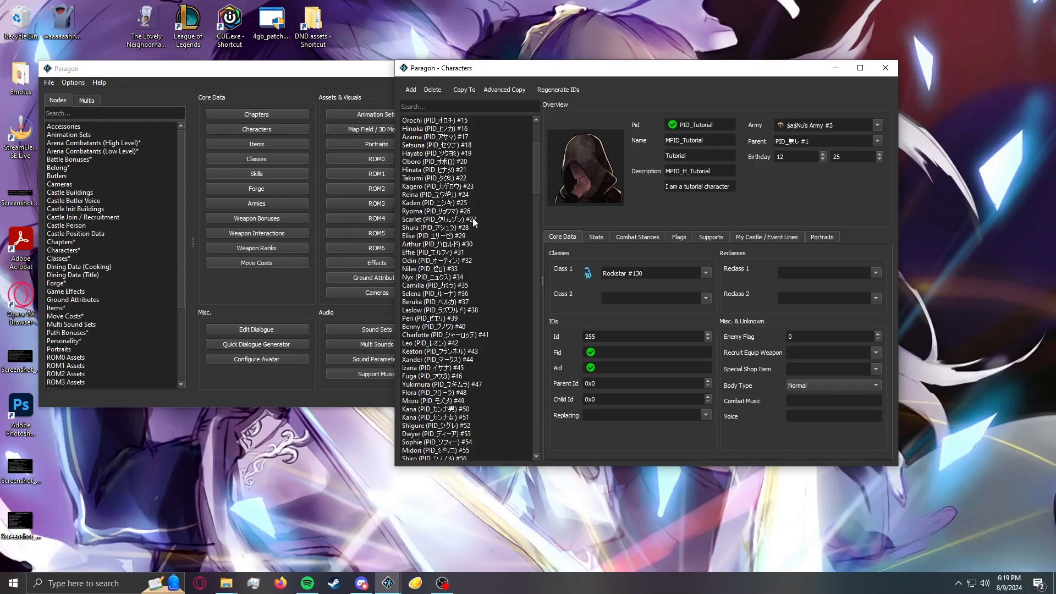
{"action": "left_click", "coordinate": [435, 178]}
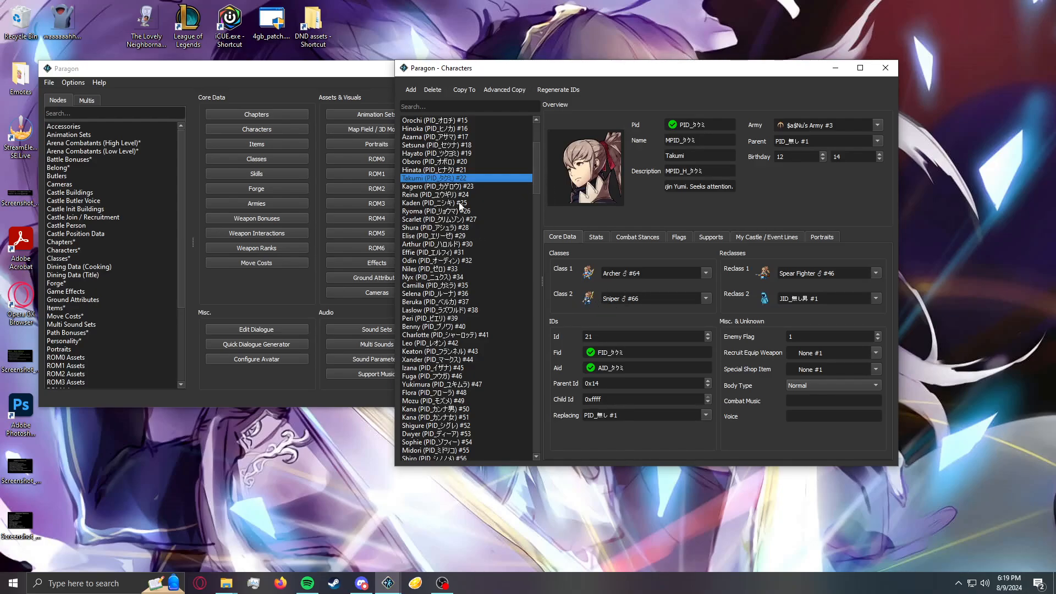
{"action": "left_click", "coordinate": [458, 107]}
{"action": "type", "text": "ryu"}
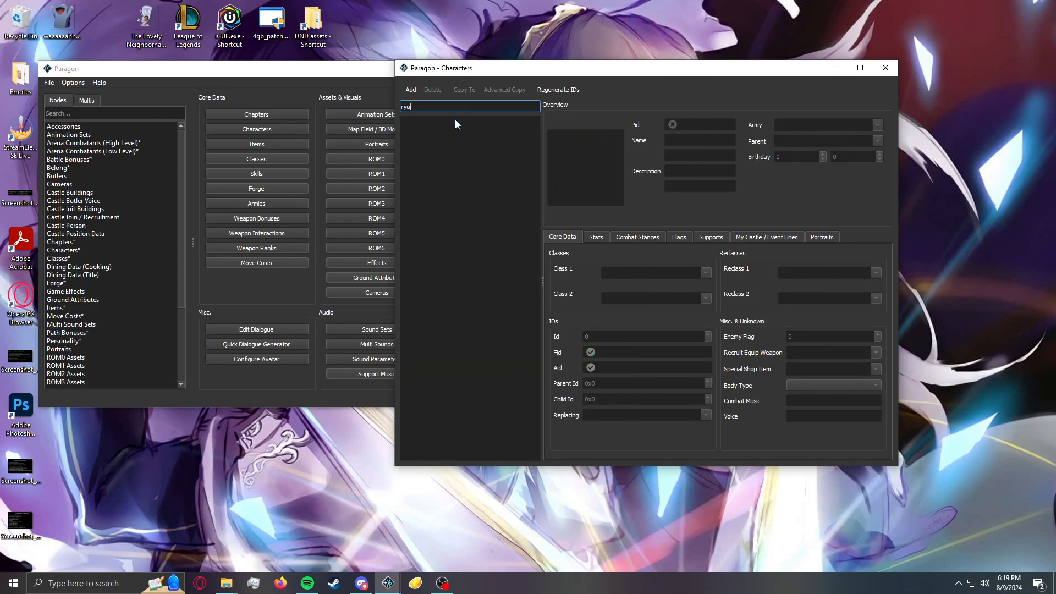
{"action": "key", "text": "BackSpace"}
{"action": "left_click", "coordinate": [454, 120]}
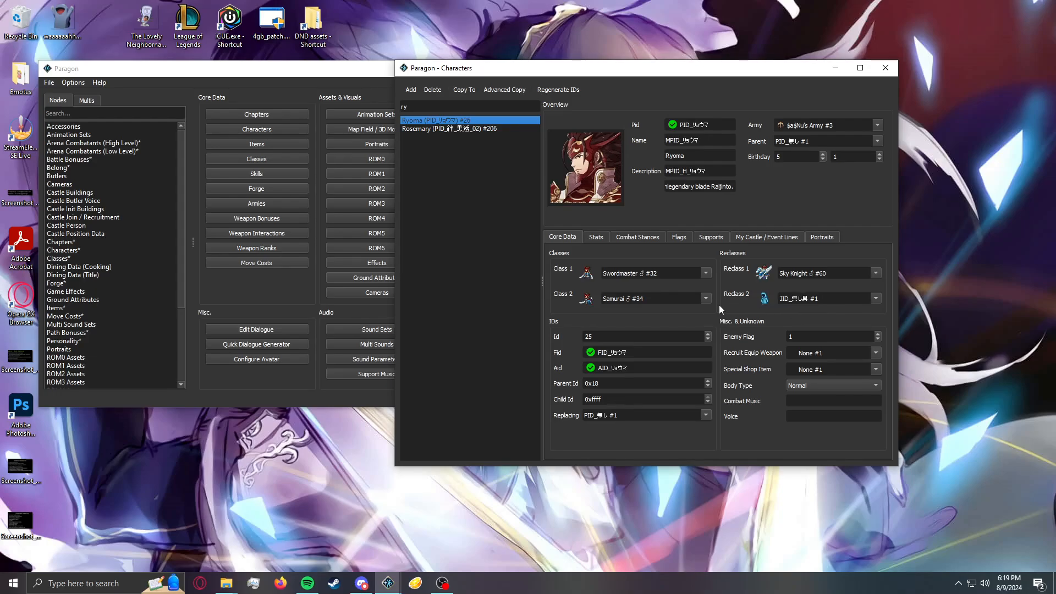
{"action": "double_click", "coordinate": [477, 108]}
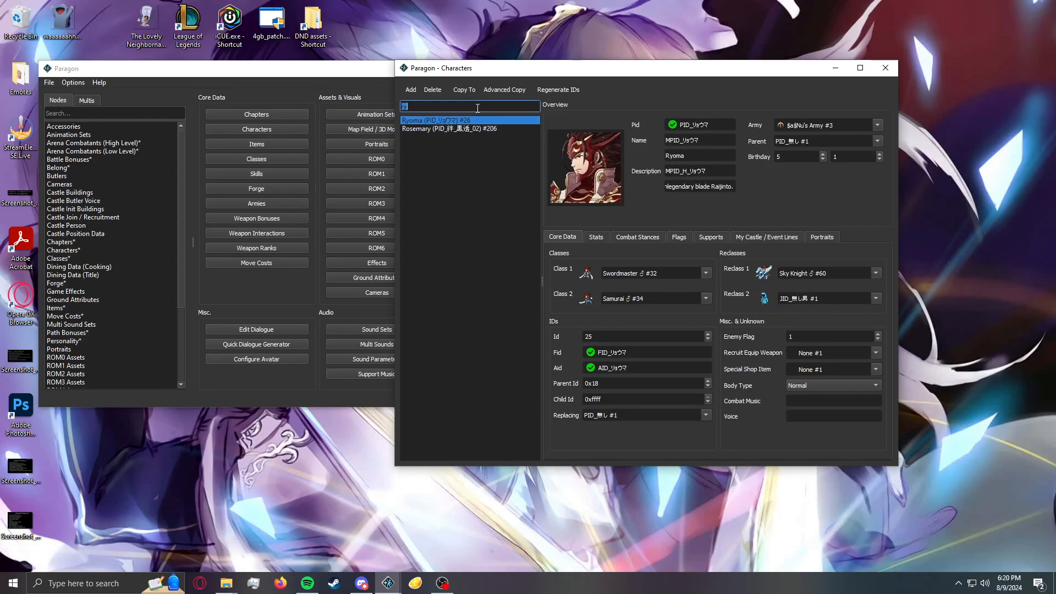
{"action": "key", "text": "BackSpace"}
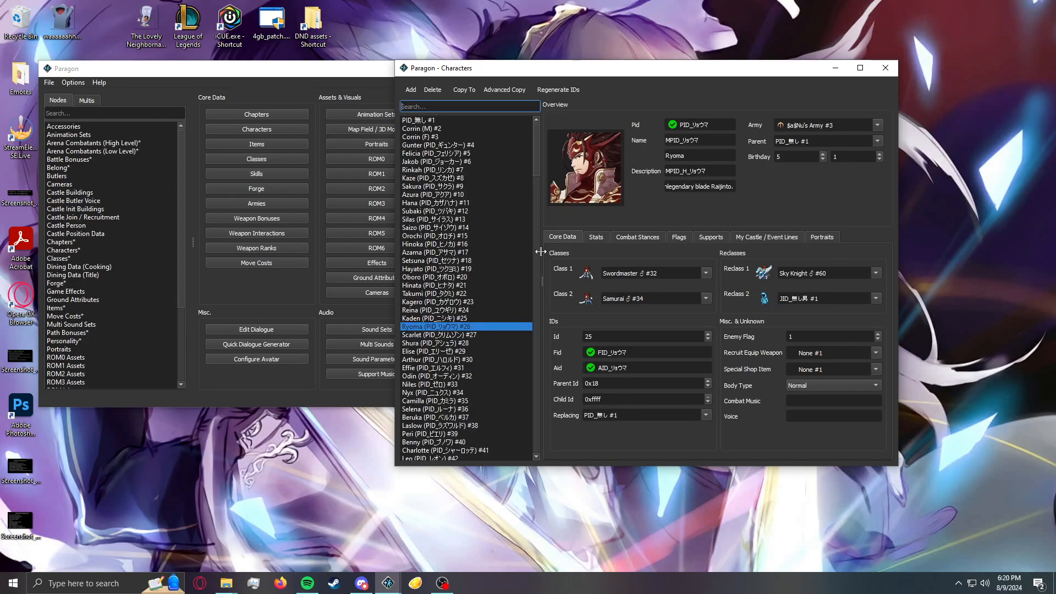
{"action": "left_click", "coordinate": [477, 203]}
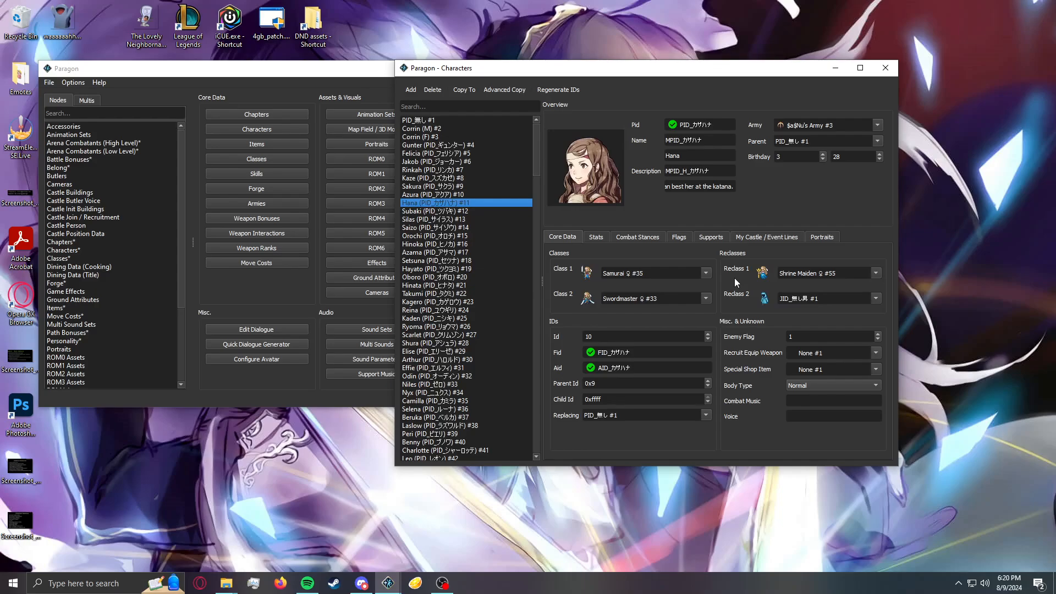
- Search the Items data for "seal", examine the Heart Seal's description, and close the Items window
{"action": "left_click", "coordinate": [278, 144]}
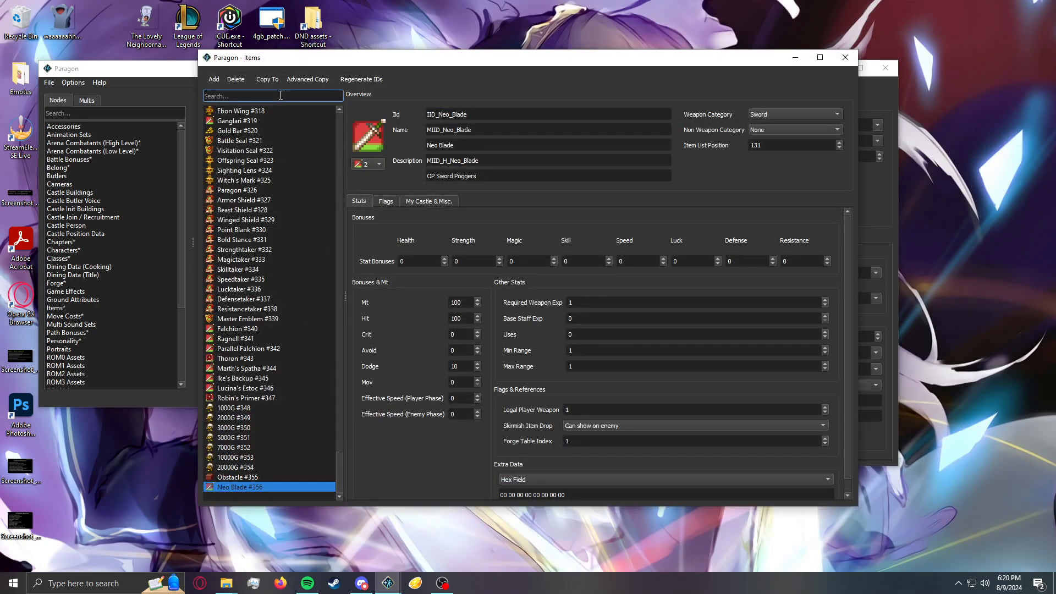
{"action": "type", "text": "slea"}
{"action": "key", "text": "BackSpace"}
{"action": "key", "text": "BackSpace"}
{"action": "type", "text": "eal"}
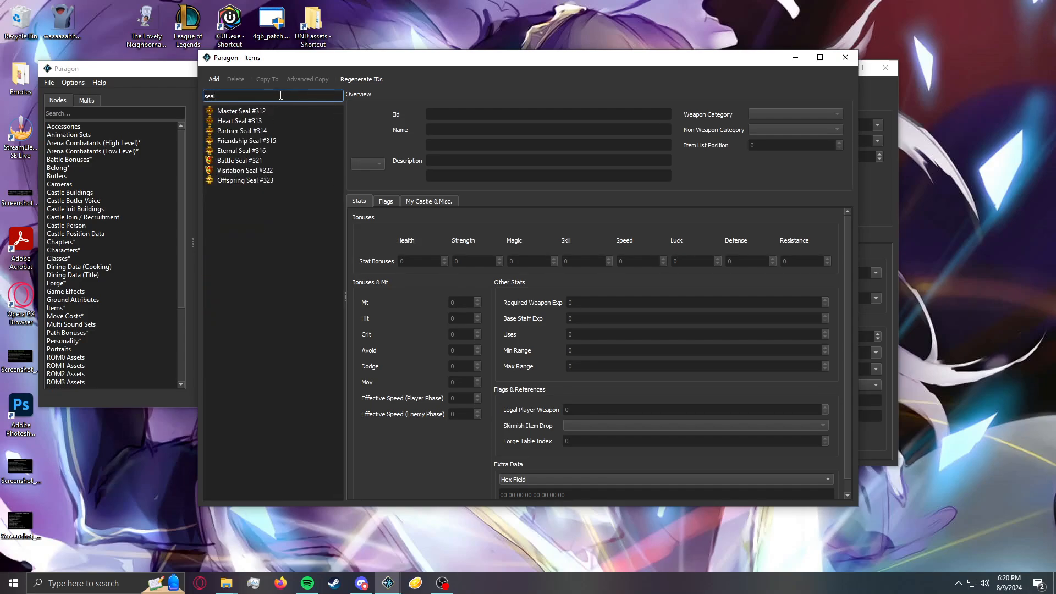
{"action": "left_click", "coordinate": [263, 121]}
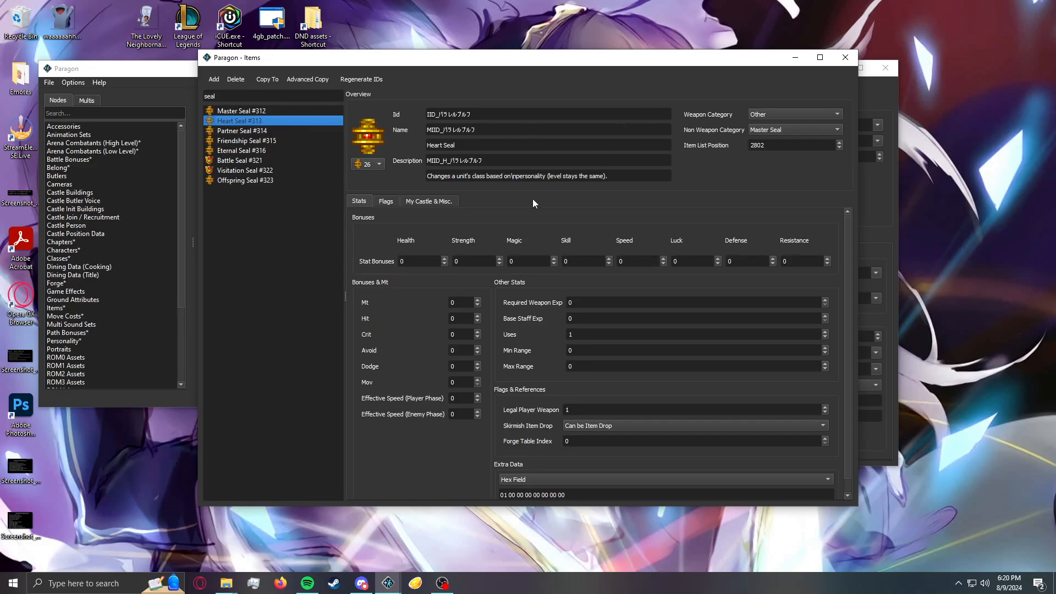
{"action": "left_click_drag", "start_coordinate": [693, 63], "coordinate": [608, 79]}
{"action": "left_click", "coordinate": [761, 74]}
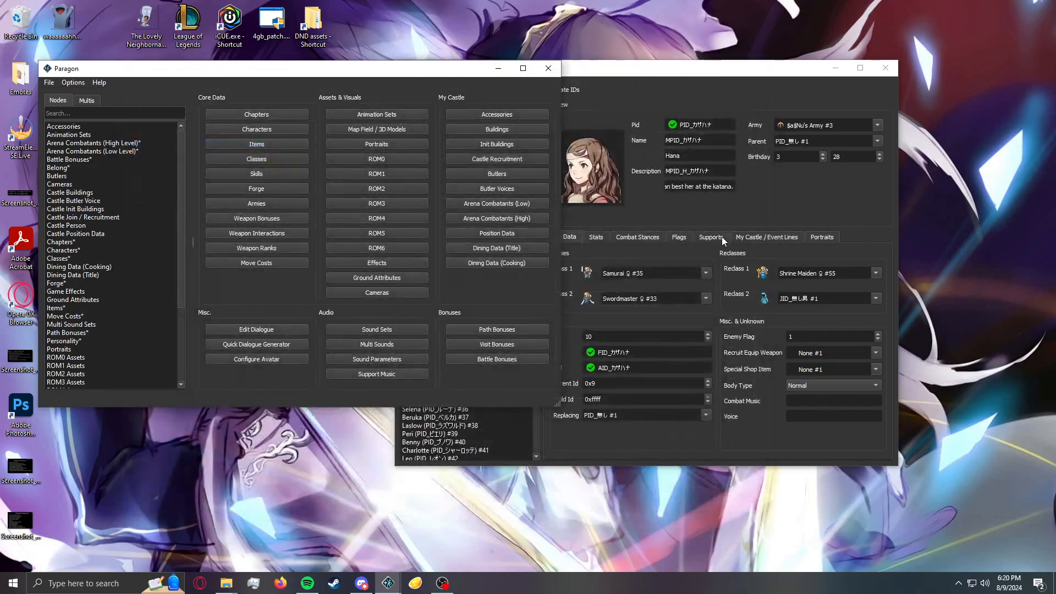
- Return to the Characters data and reselect the Tutorial character at the end of the list
{"action": "left_click", "coordinate": [792, 204]}
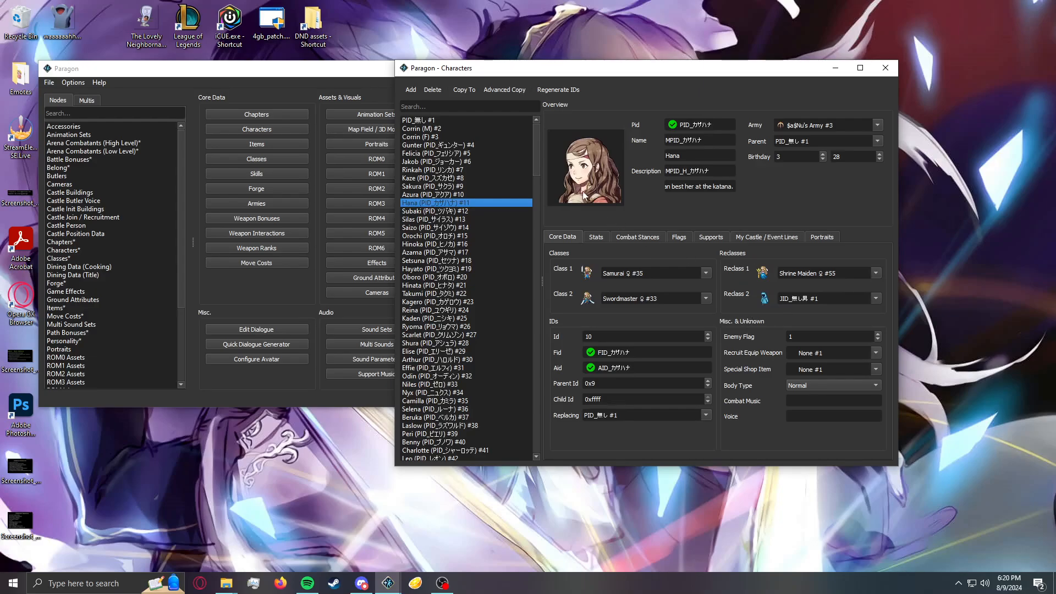
{"action": "left_click_drag", "start_coordinate": [535, 163], "coordinate": [534, 457]}
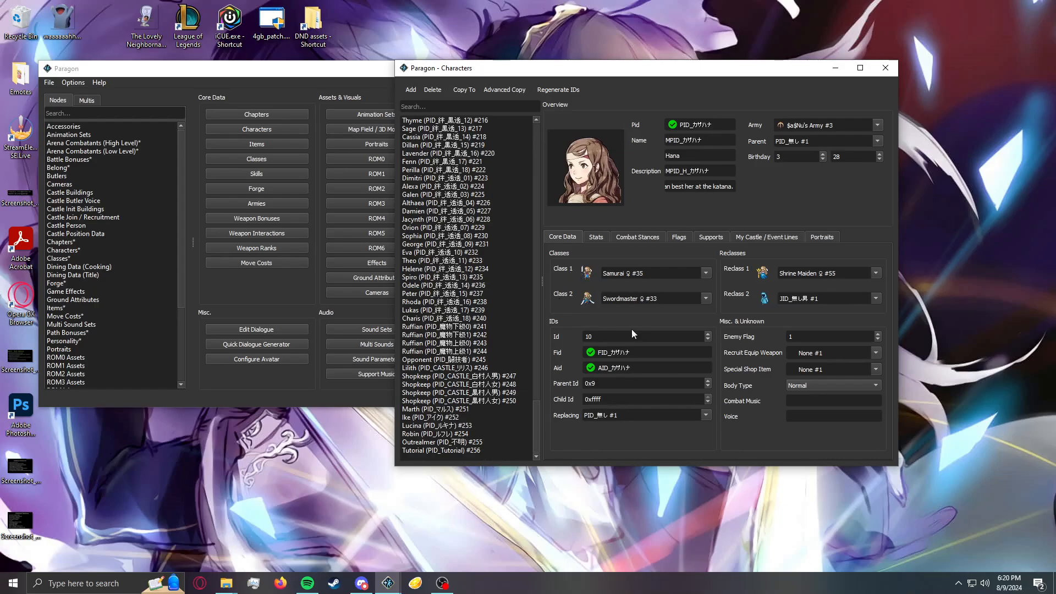
{"action": "left_click", "coordinate": [454, 451]}
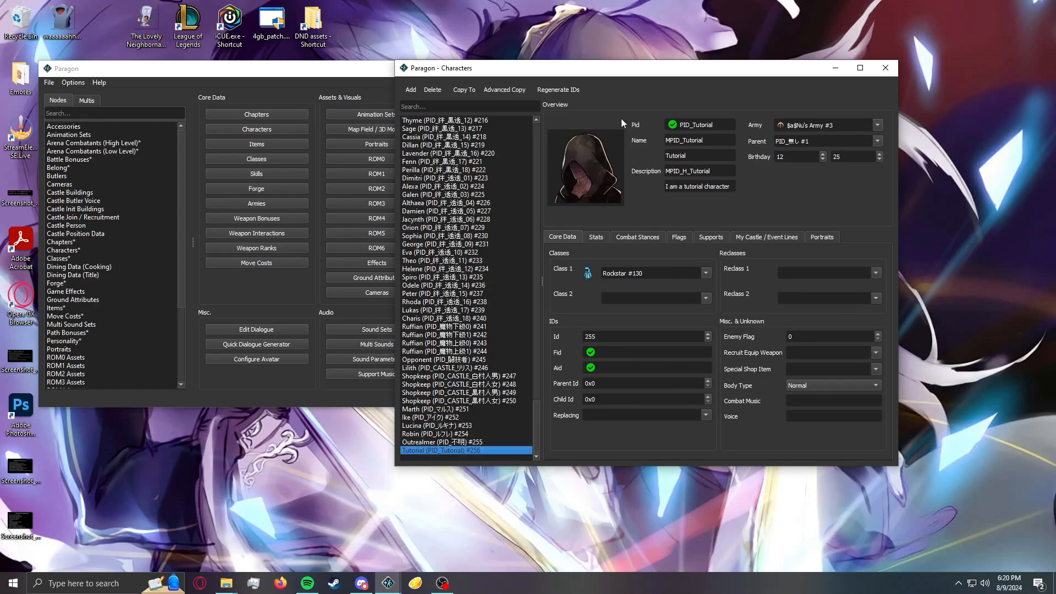
- Set the Tutorial character's Class 2, Reclass 1 and Reclass 2 to the empty class JID_無し男 #1
{"action": "scroll", "coordinate": [655, 300], "scroll_direction": "down", "scroll_amount": 1}
{"action": "scroll", "coordinate": [796, 274], "scroll_direction": "down", "scroll_amount": 1}
{"action": "scroll", "coordinate": [787, 298], "scroll_direction": "down", "scroll_amount": 1}
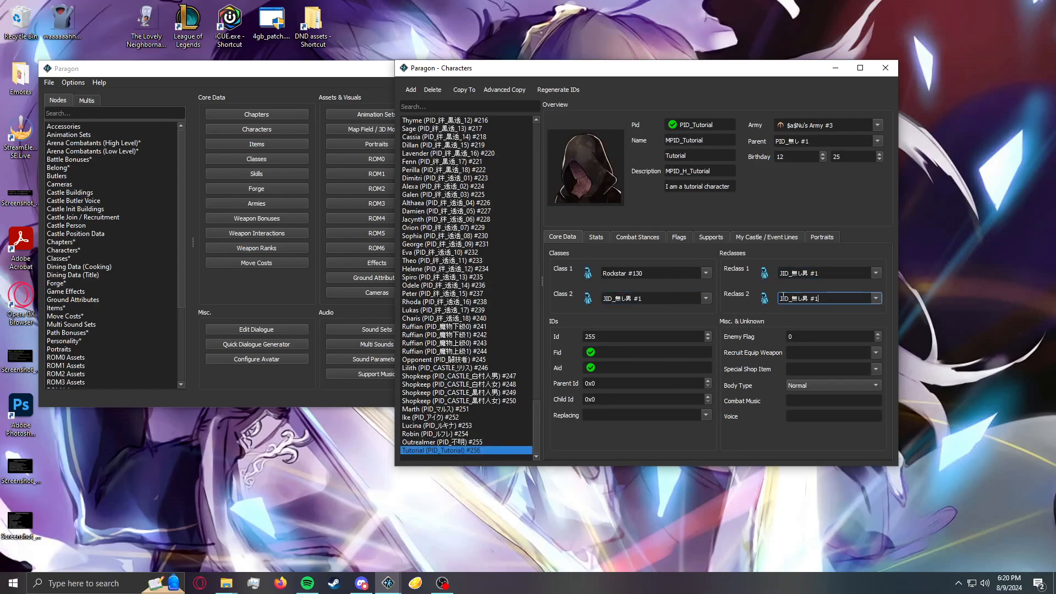
{"action": "left_click", "coordinate": [706, 300]}
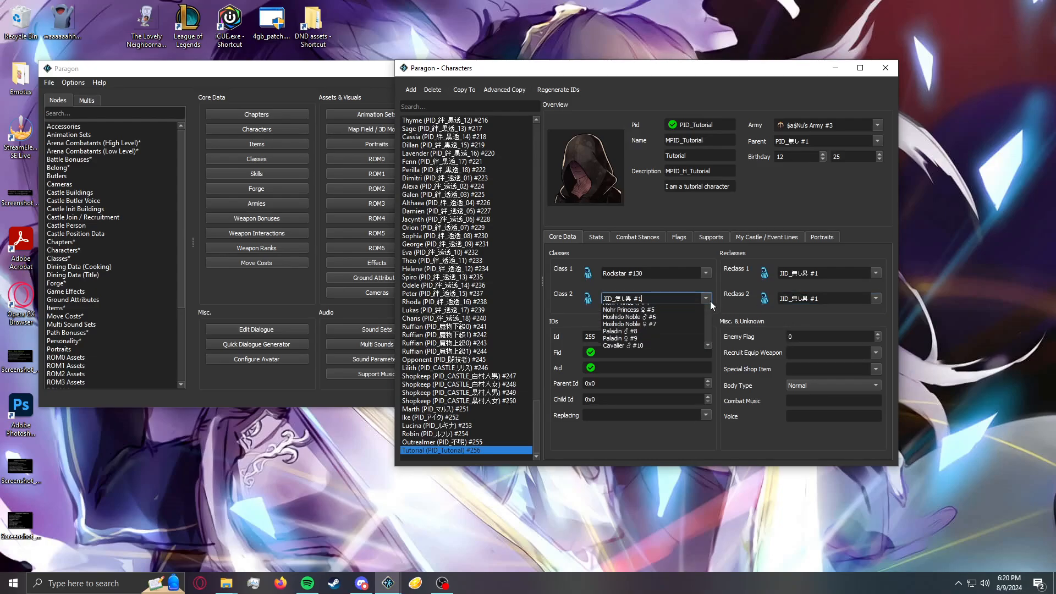
{"action": "left_click", "coordinate": [646, 306]}
{"action": "left_click", "coordinate": [731, 301]}
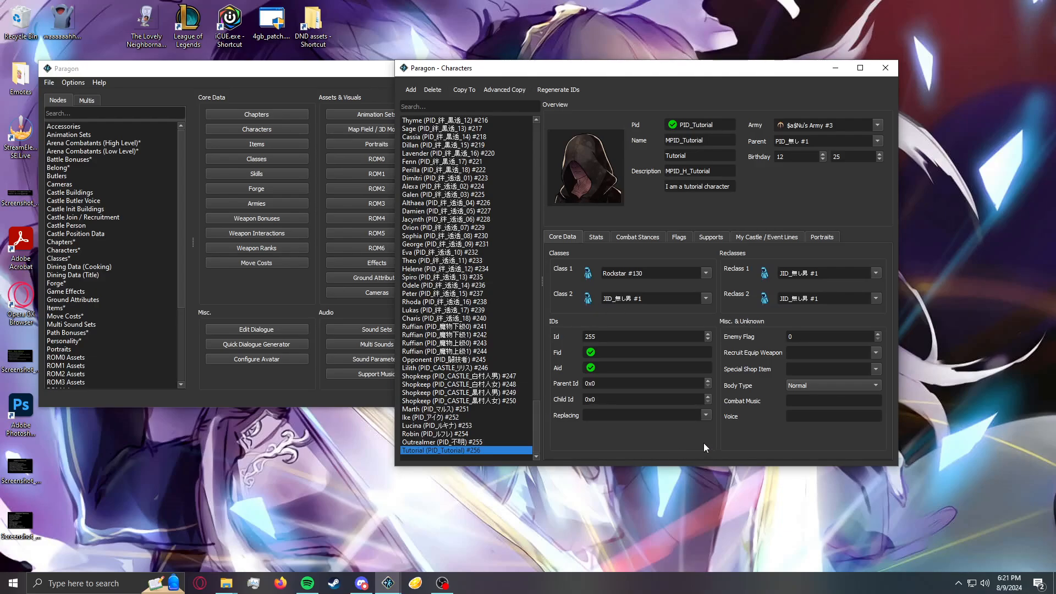
- Examine the Outrealmer character's ID fields and reselect the Tutorial character
{"action": "left_click", "coordinate": [633, 356]}
{"action": "left_click", "coordinate": [621, 338]}
{"action": "left_click", "coordinate": [478, 444]}
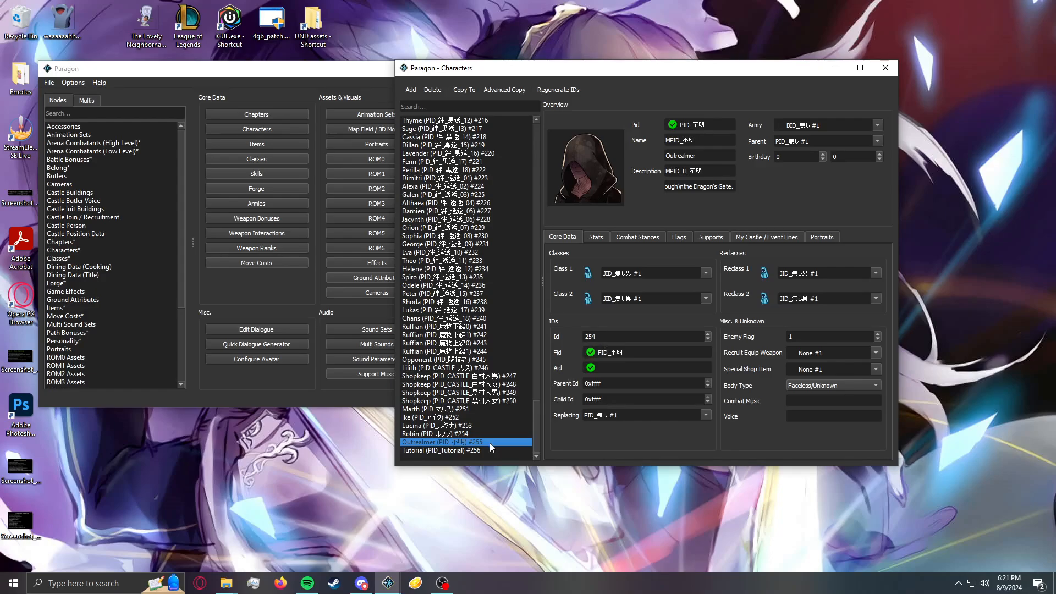
{"action": "key", "text": "Down"}
{"action": "mouse_move", "coordinate": [536, 418]}
{"action": "left_mouse_down"}
{"action": "mouse_move", "coordinate": [540, 137]}
{"action": "mouse_move", "coordinate": [539, 429]}
{"action": "left_mouse_up"}
{"action": "left_click", "coordinate": [515, 121]}
{"action": "left_click", "coordinate": [478, 450]}
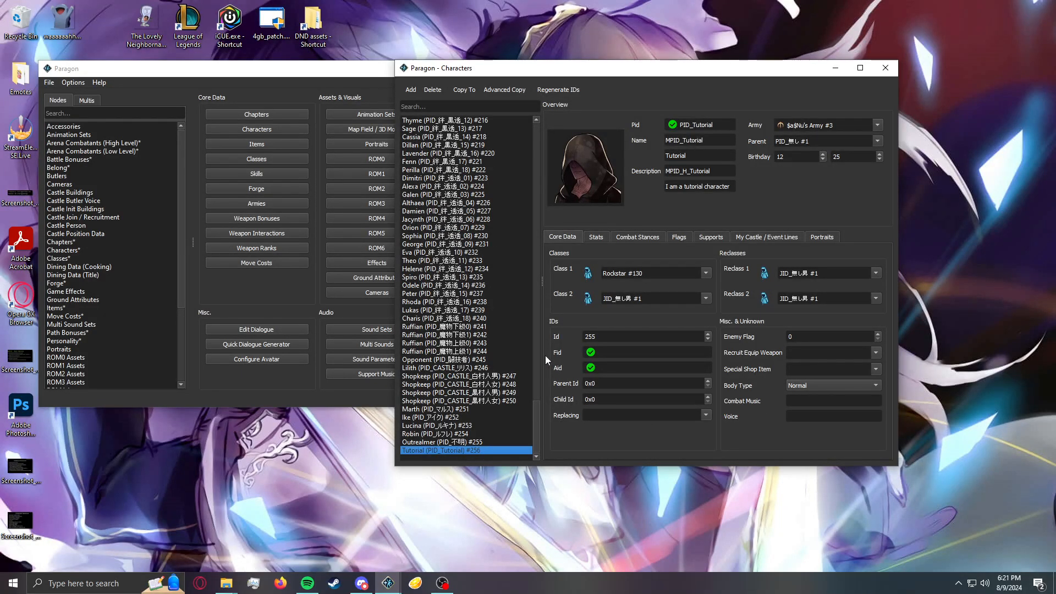
- Set the Tutorial character's Fid to FID_Tutorial
{"action": "left_click", "coordinate": [560, 355]}
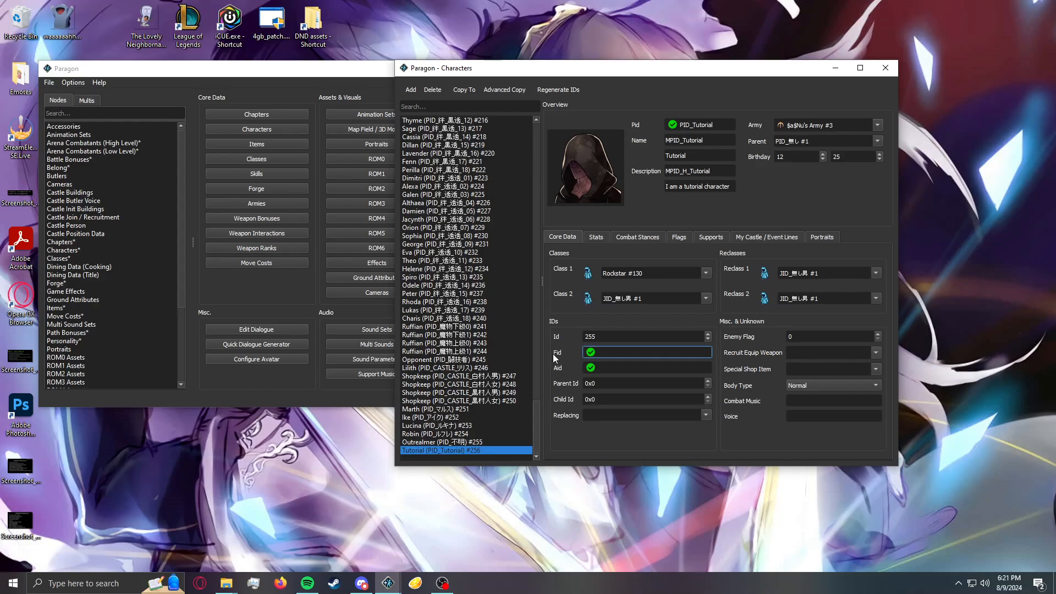
{"action": "type", "text": "FID_Tutorial"}
{"action": "left_click", "coordinate": [613, 373]}
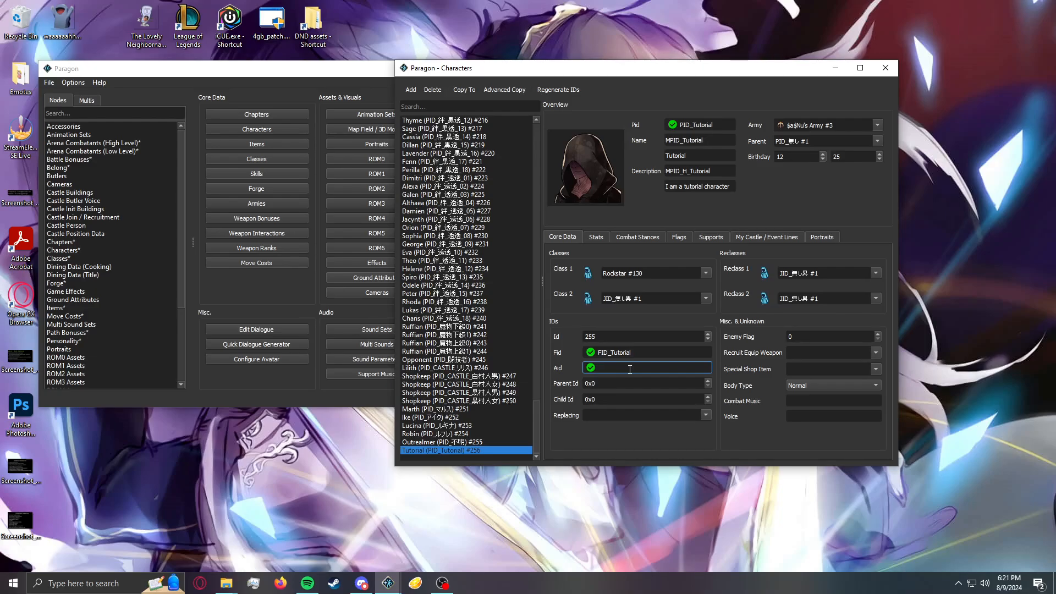
- Examine the Rockstar class's Jid in the Classes data and close the Classes window
{"action": "left_click", "coordinate": [293, 162]}
{"action": "left_click_drag", "start_coordinate": [469, 36], "coordinate": [397, 40]}
{"action": "double_click", "coordinate": [412, 91]}
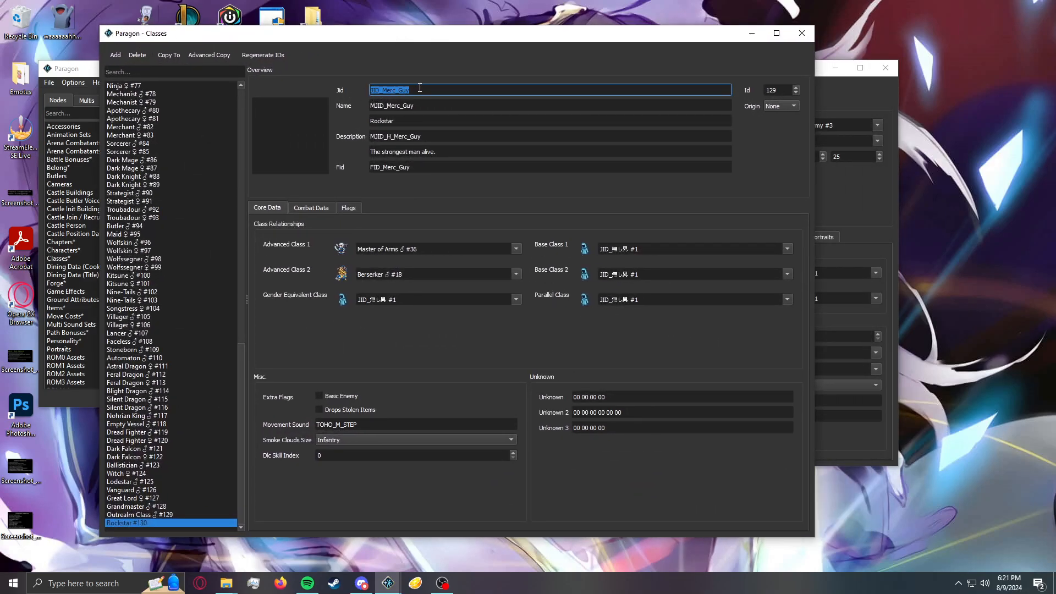
{"action": "left_click", "coordinate": [803, 35]}
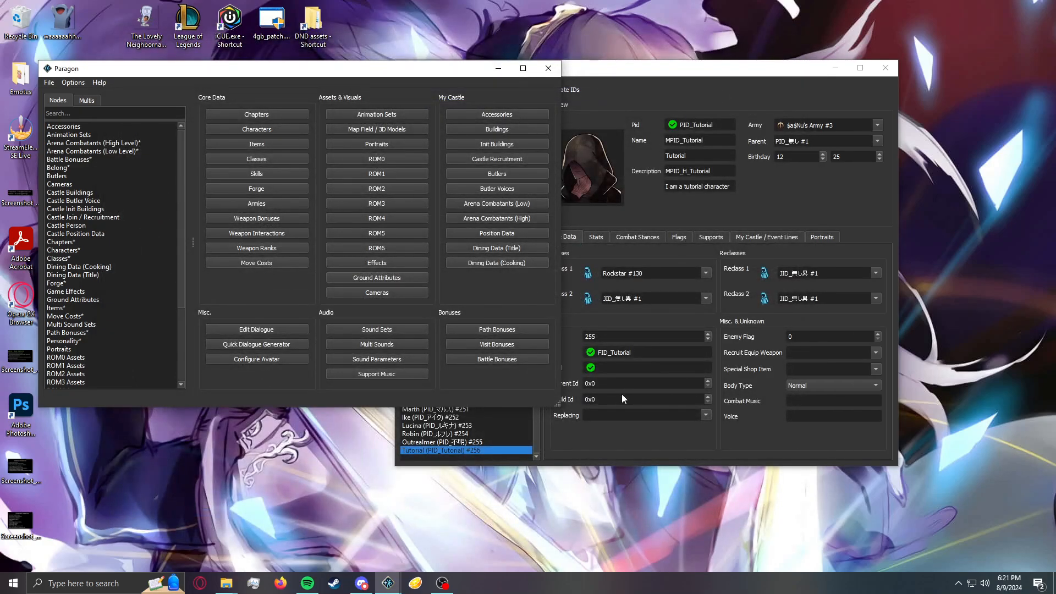
- Set the Tutorial character's Aid to AID_Tutorial
{"action": "left_click", "coordinate": [625, 373]}
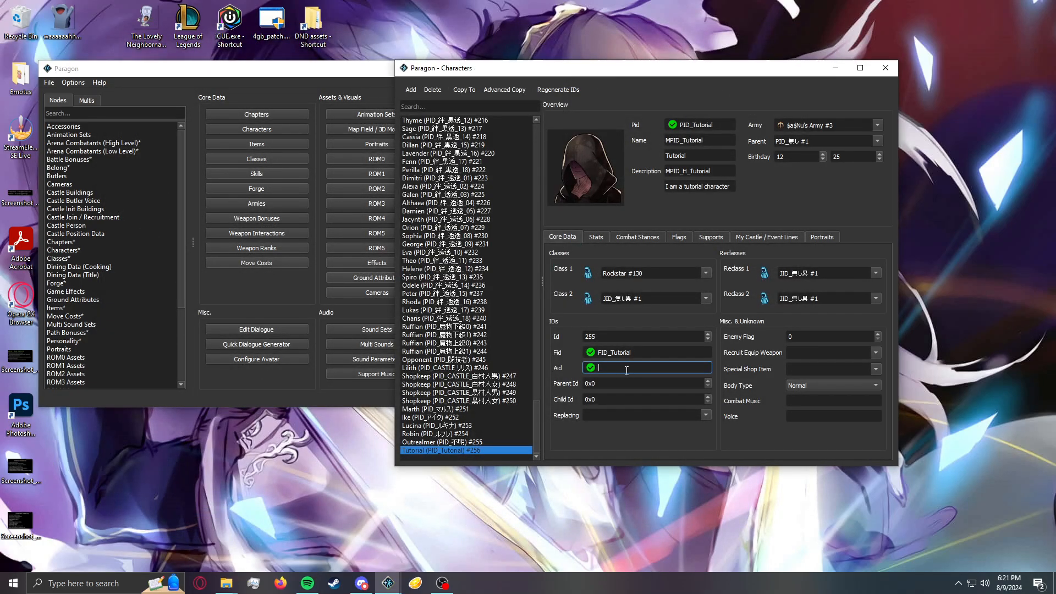
{"action": "type", "text": "AID_Tutorial"}
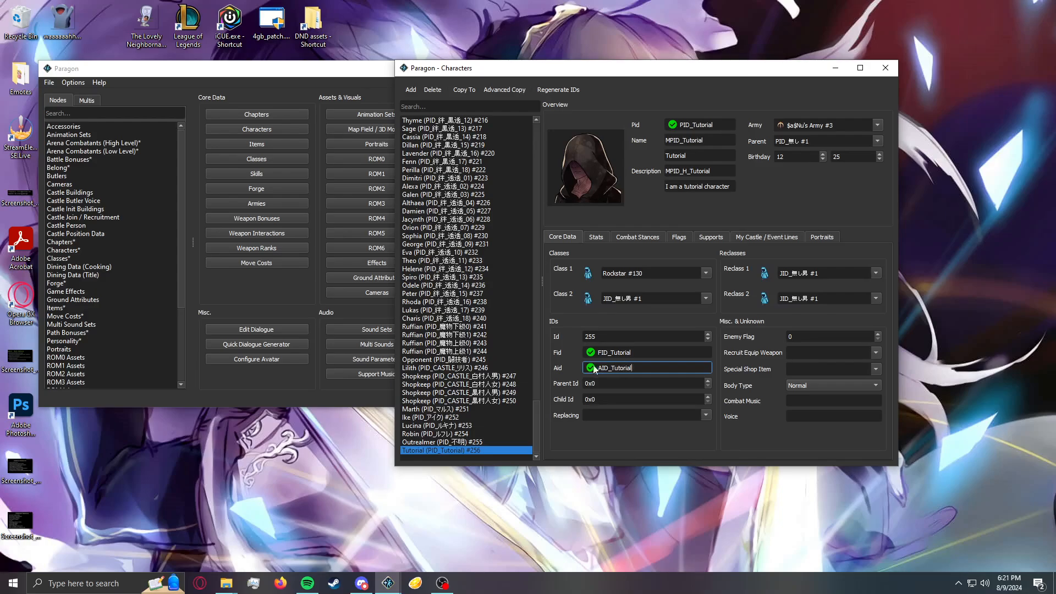
{"action": "left_click", "coordinate": [570, 378]}
- Examine the Parent Id and Child Id of the existing characters Nyx and Jakob
{"action": "left_click_drag", "start_coordinate": [537, 408], "coordinate": [528, 182]}
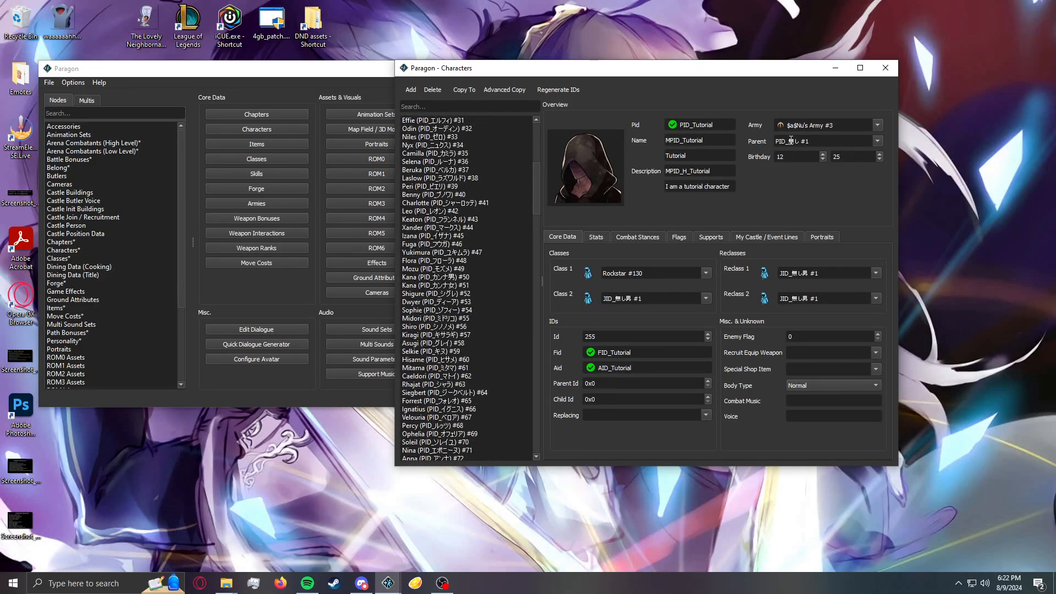
{"action": "left_click", "coordinate": [480, 145]}
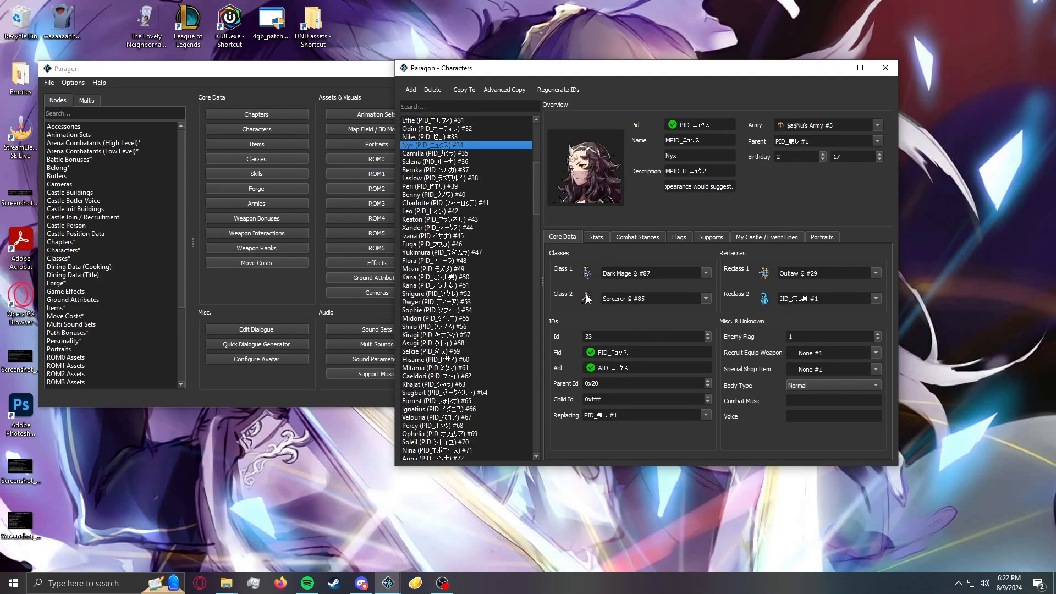
{"action": "scroll", "coordinate": [494, 285], "scroll_direction": "up", "scroll_amount": 10}
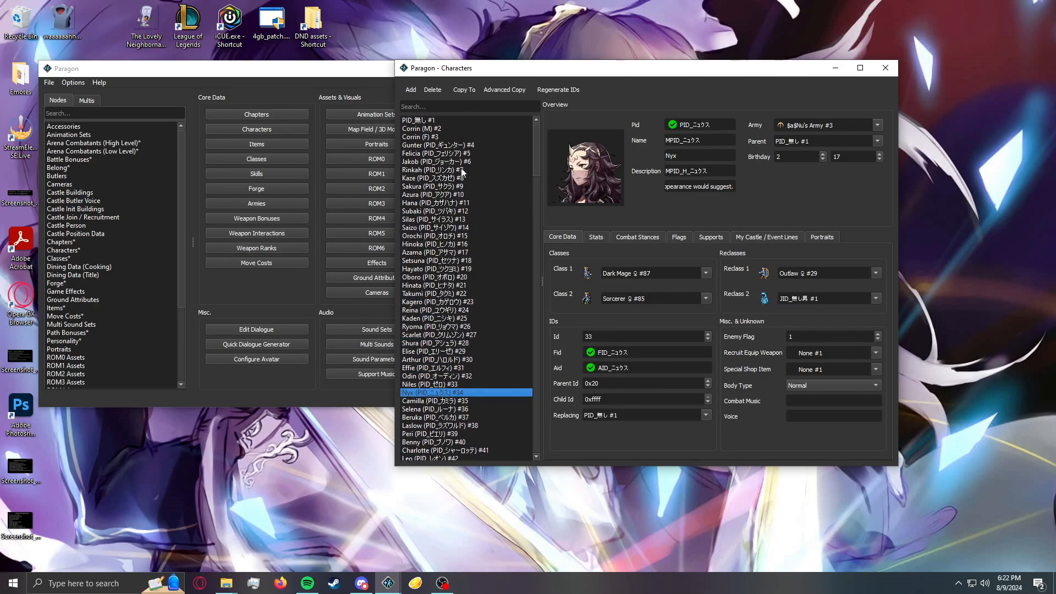
{"action": "left_click", "coordinate": [447, 162]}
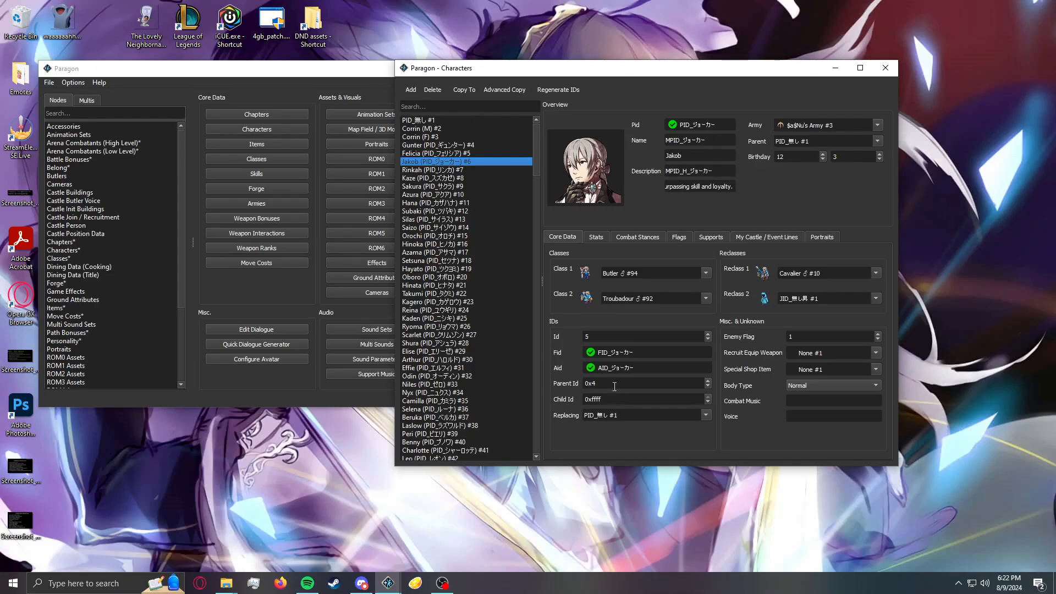
- Search the characters for "dw", examine Dwyer's parent and child IDs, and clear the search
{"action": "left_click", "coordinate": [444, 108]}
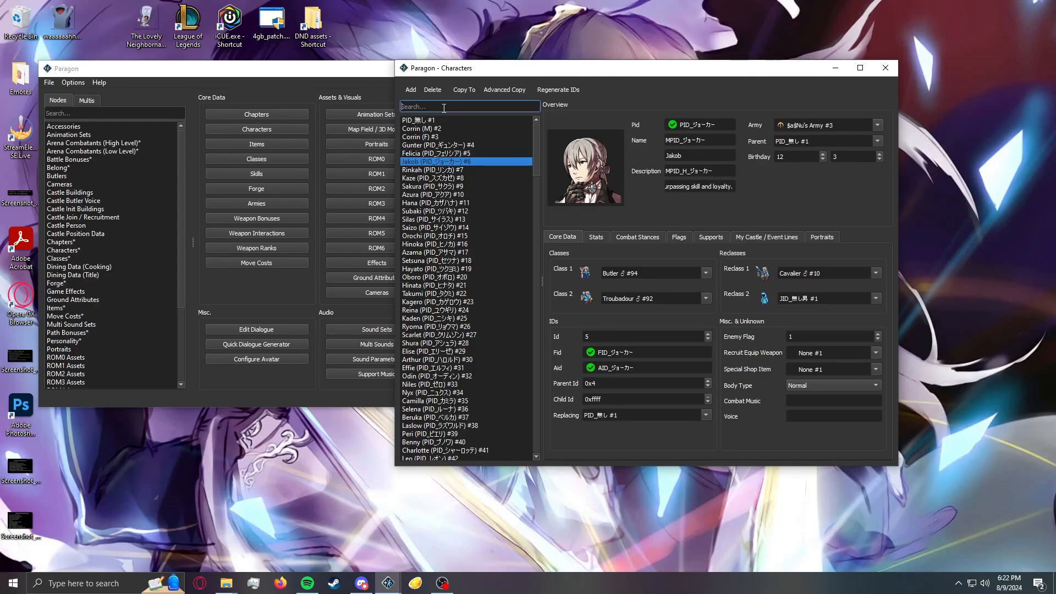
{"action": "type", "text": "dw"}
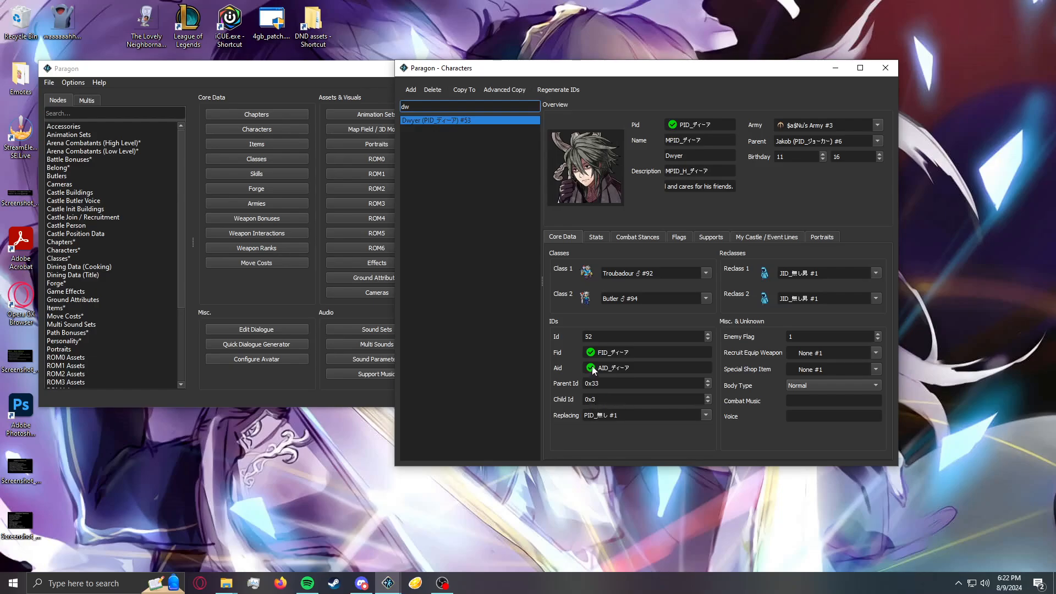
{"action": "double_click", "coordinate": [490, 105]}
{"action": "key", "text": "BackSpace"}
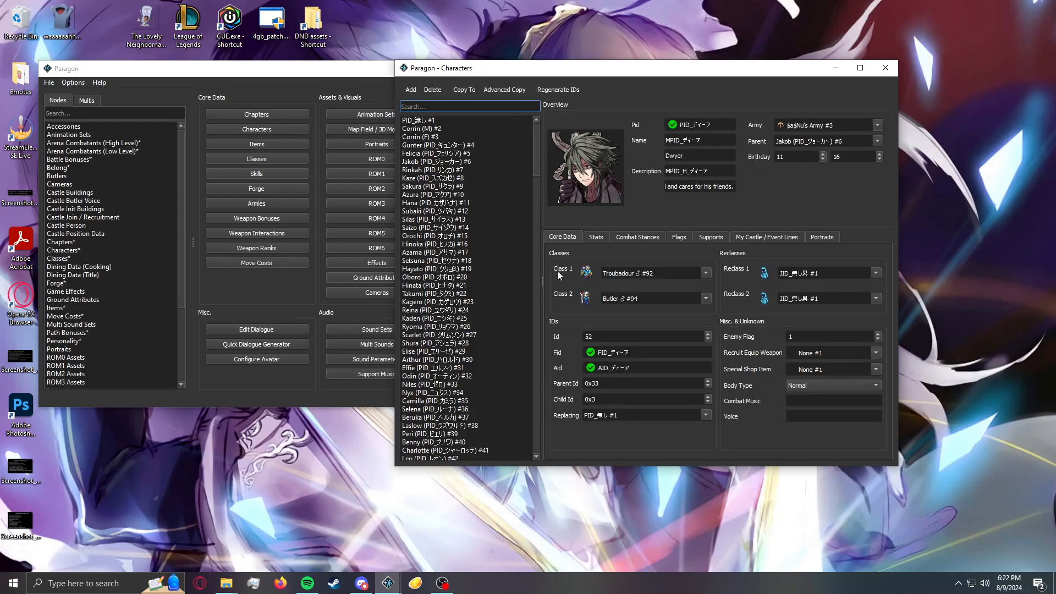
{"action": "left_click_drag", "start_coordinate": [535, 148], "coordinate": [528, 460]}
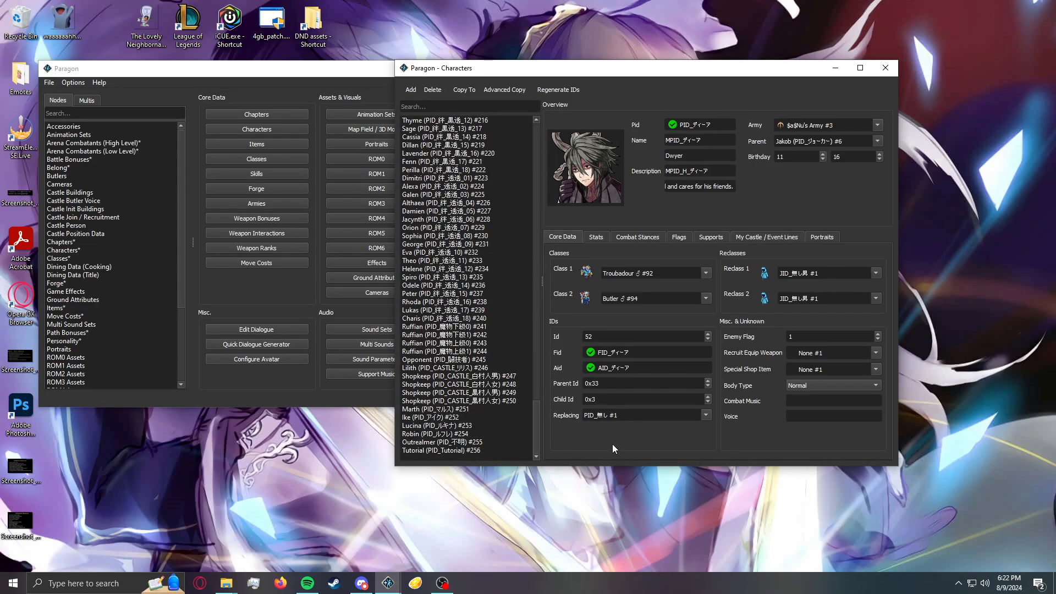
{"action": "left_click", "coordinate": [610, 399]}
- Reselect the Tutorial character and set its Replacing value to PID_無し #1
{"action": "left_click", "coordinate": [467, 450]}
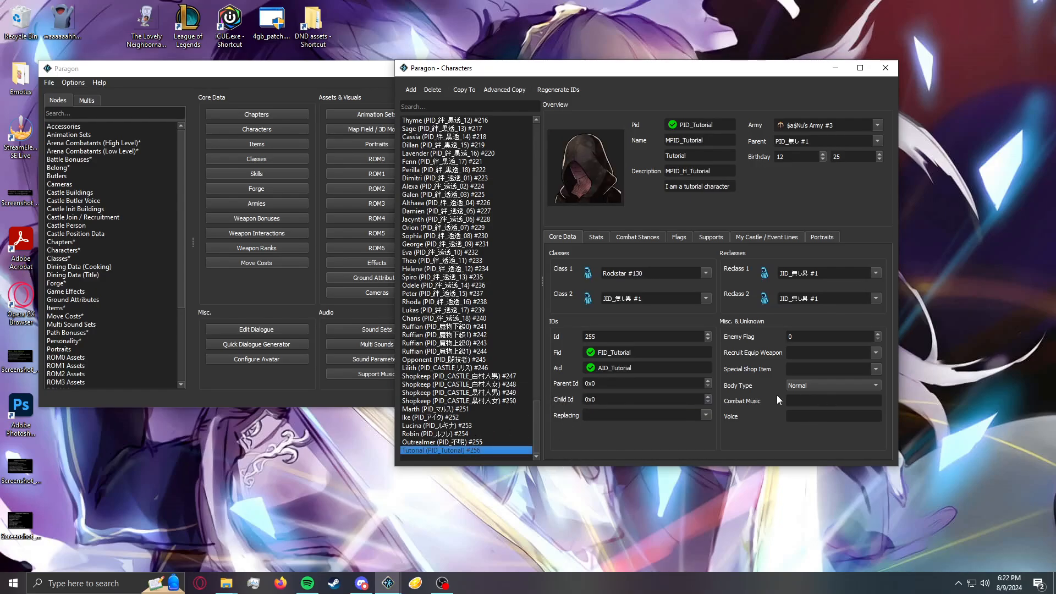
{"action": "left_click", "coordinate": [608, 417]}
{"action": "type", "text": "PID_無し #1"}
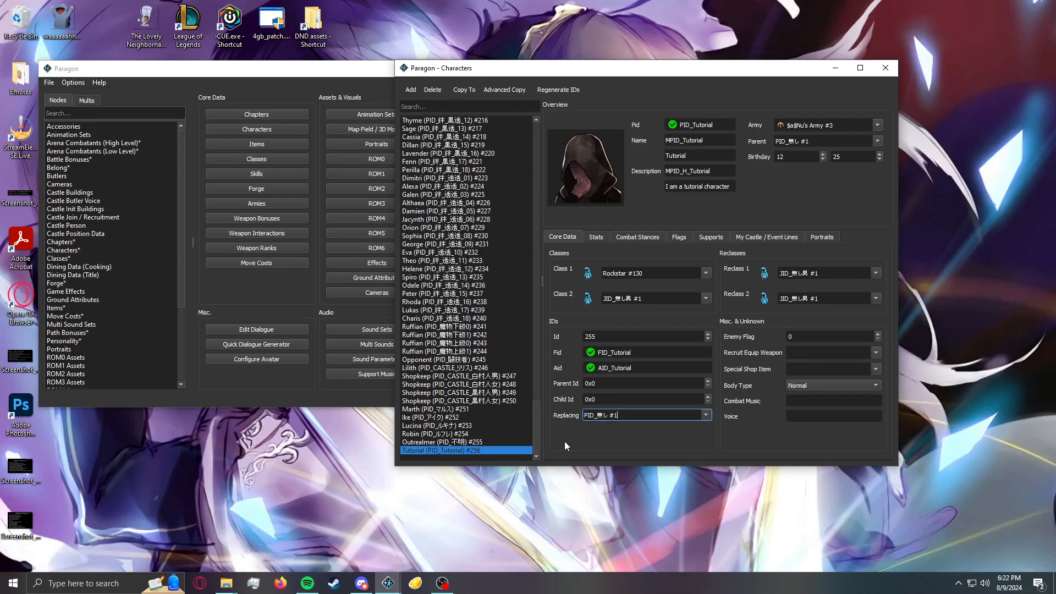
- Try the Enemy Flag values 1, 2 and 3 on the Tutorial character
{"action": "left_click", "coordinate": [773, 317]}
{"action": "left_click", "coordinate": [792, 334]}
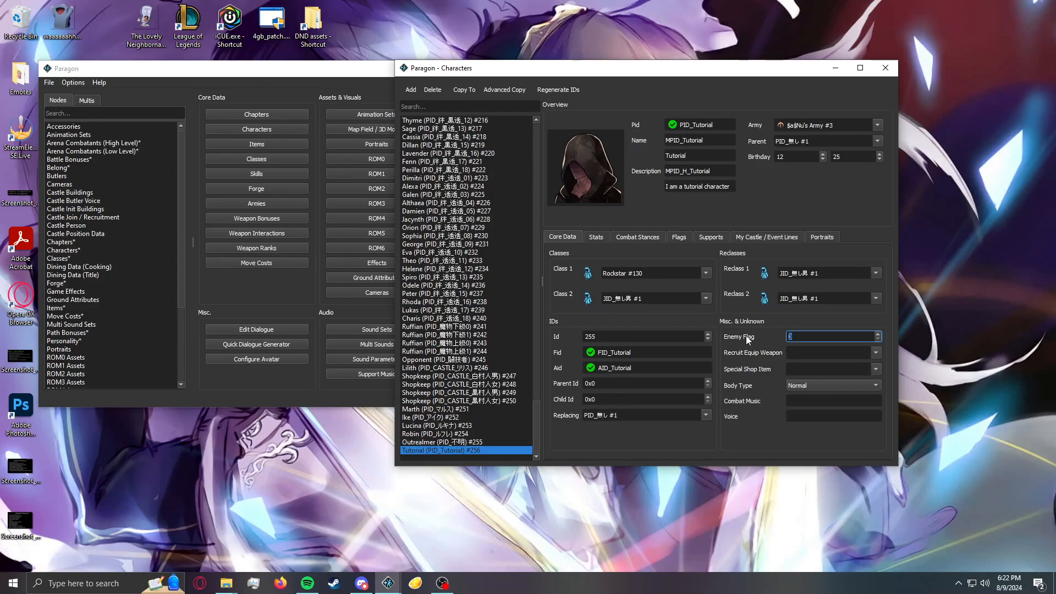
{"action": "type", "text": "1"}
{"action": "key", "text": "BackSpace"}
{"action": "type", "text": "2"}
{"action": "left_click", "coordinate": [746, 336]}
{"action": "mouse_move", "coordinate": [797, 335]}
{"action": "left_mouse_down"}
{"action": "mouse_move", "coordinate": [770, 338]}
{"action": "mouse_move", "coordinate": [784, 336]}
{"action": "left_mouse_up"}
{"action": "left_click", "coordinate": [745, 339]}
{"action": "left_click", "coordinate": [747, 340]}
{"action": "left_click_drag", "start_coordinate": [797, 337], "coordinate": [748, 324]}
{"action": "type", "text": "3"}
{"action": "left_click", "coordinate": [736, 336]}
- Examine the Enemy Flag values of the existing characters Ike and Lucina
{"action": "left_click", "coordinate": [467, 417]}
{"action": "left_click", "coordinate": [458, 426]}
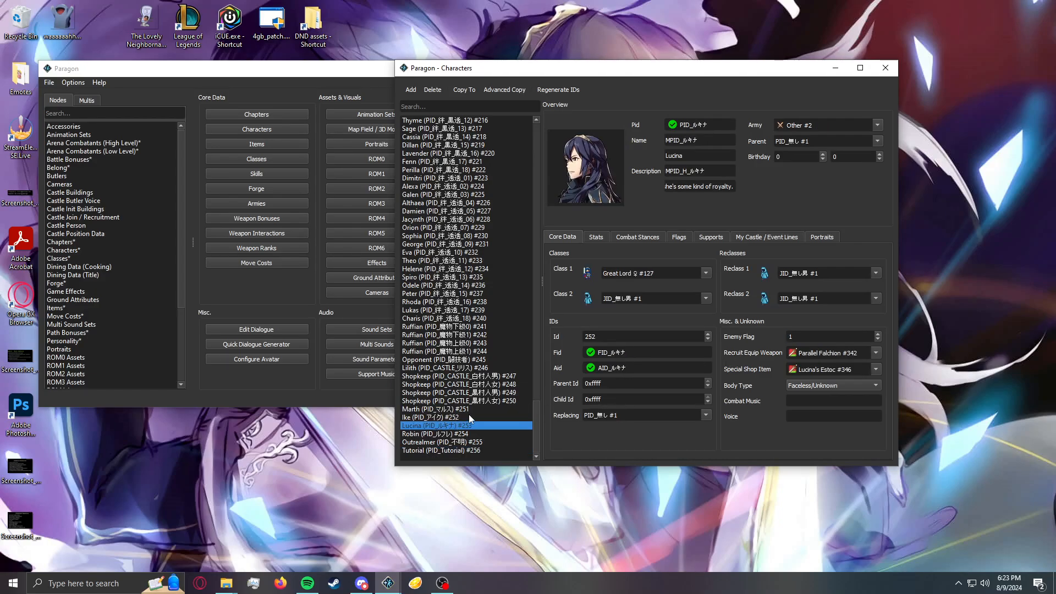
{"action": "left_click", "coordinate": [475, 416]}
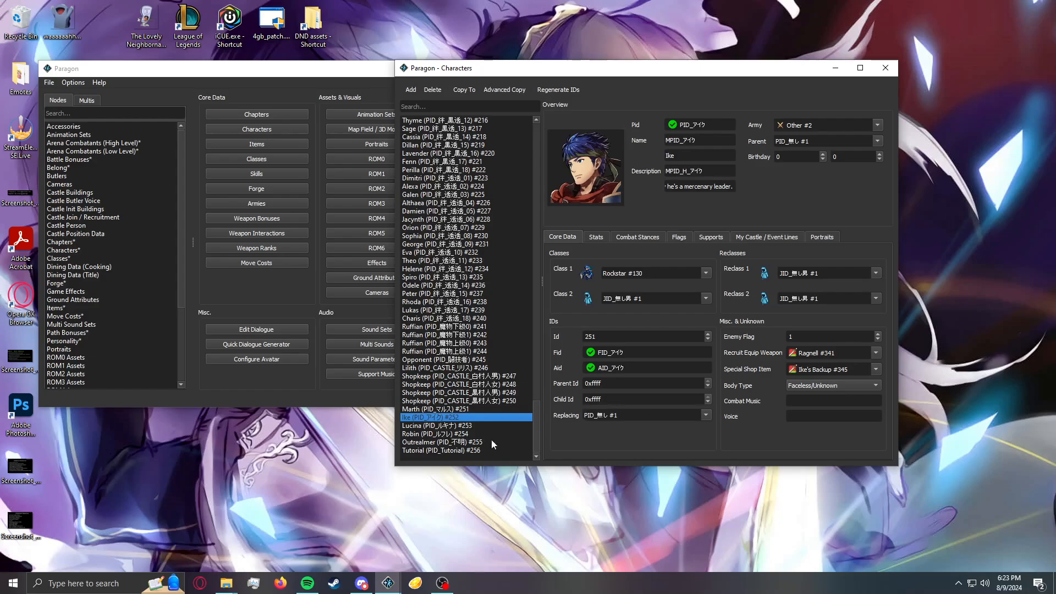
- Reselect the Tutorial character and set its Enemy Flag to 1
{"action": "left_click", "coordinate": [478, 451]}
{"action": "left_click_drag", "start_coordinate": [809, 340], "coordinate": [734, 338]}
{"action": "type", "text": "2"}
{"action": "left_click_drag", "start_coordinate": [803, 338], "coordinate": [769, 345]}
{"action": "type", "text": "3"}
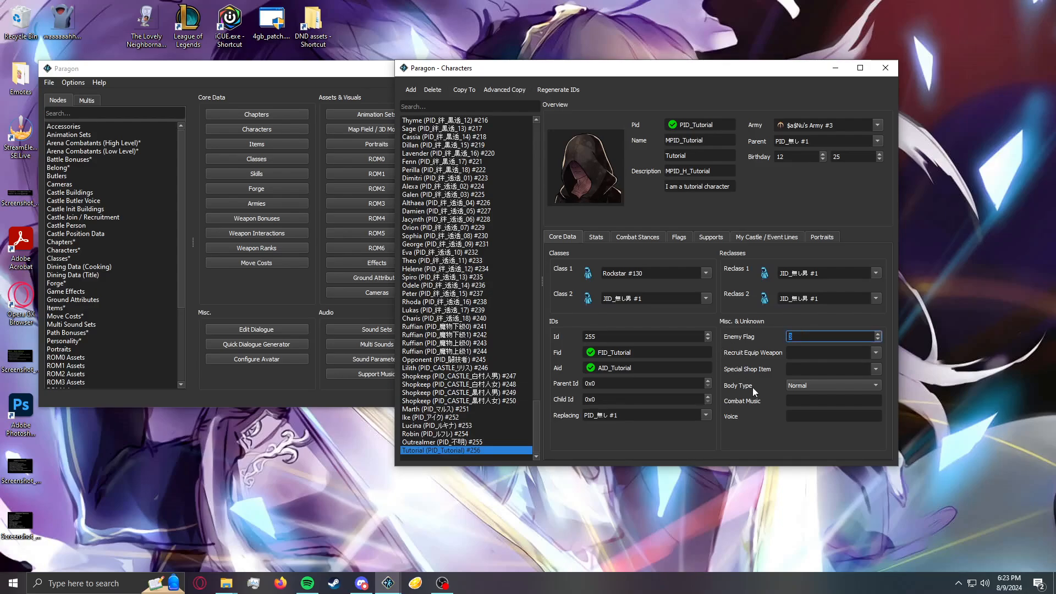
{"action": "type", "text": "1"}
{"action": "left_click", "coordinate": [477, 448]}
- Examine the Recruit Equip Weapon and Special Shop Item assignments of Ike, Lucina, Robin and Marth
{"action": "left_click", "coordinate": [817, 354]}
{"action": "left_click", "coordinate": [469, 414]}
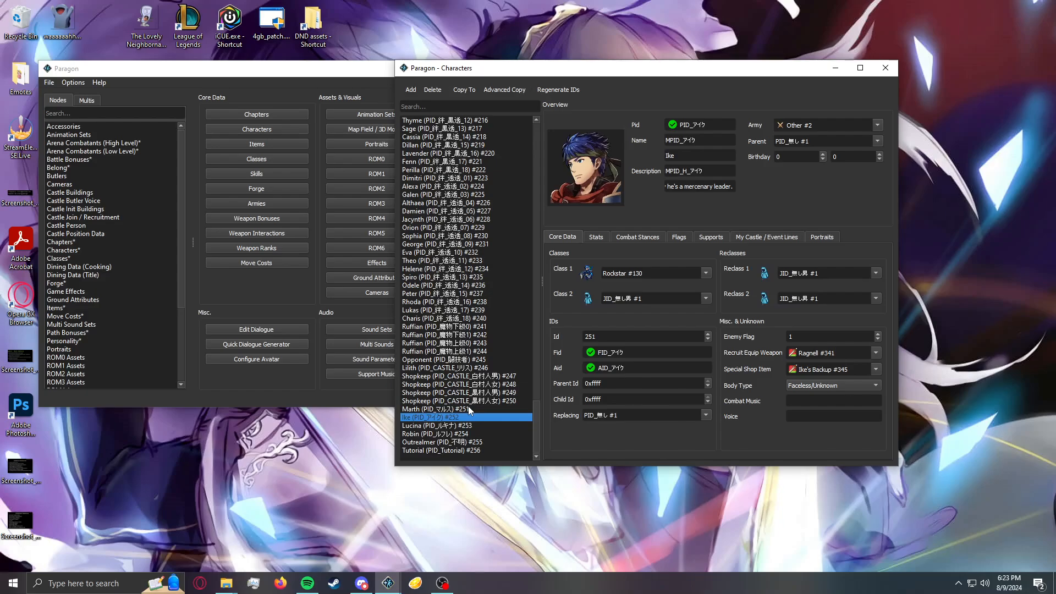
{"action": "key", "text": "Down"}
{"action": "key", "text": "Down"}
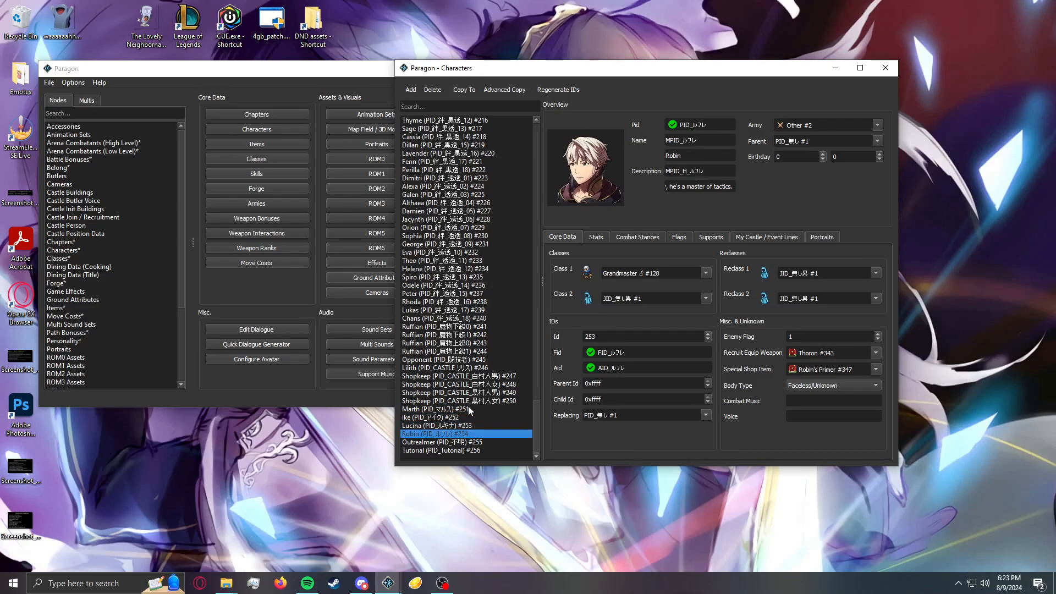
{"action": "key", "text": "Up"}
{"action": "key", "text": "Up"}
{"action": "key", "text": "Up"}
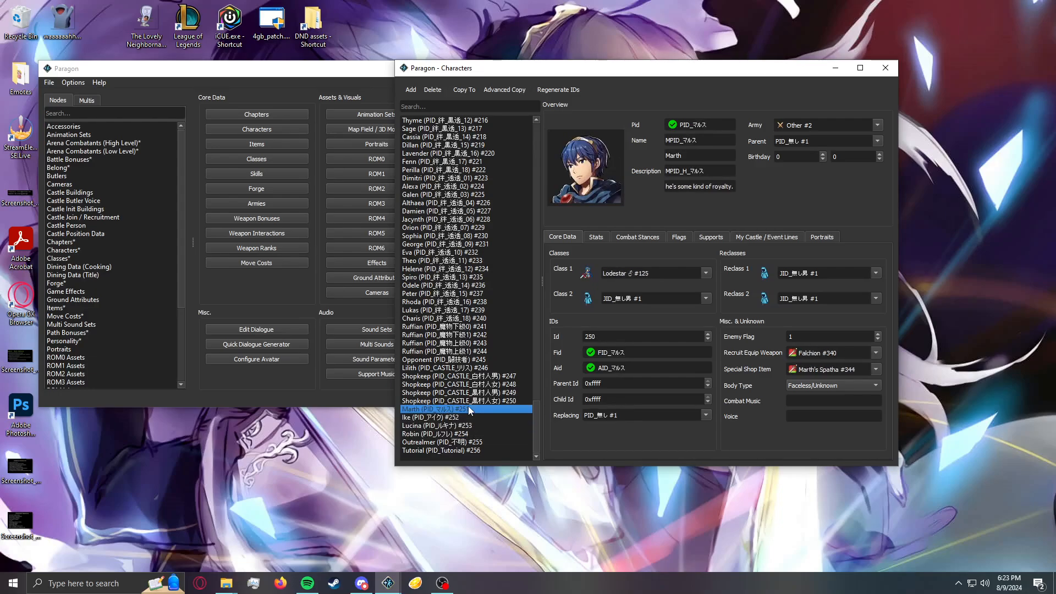
{"action": "left_click", "coordinate": [849, 350]}
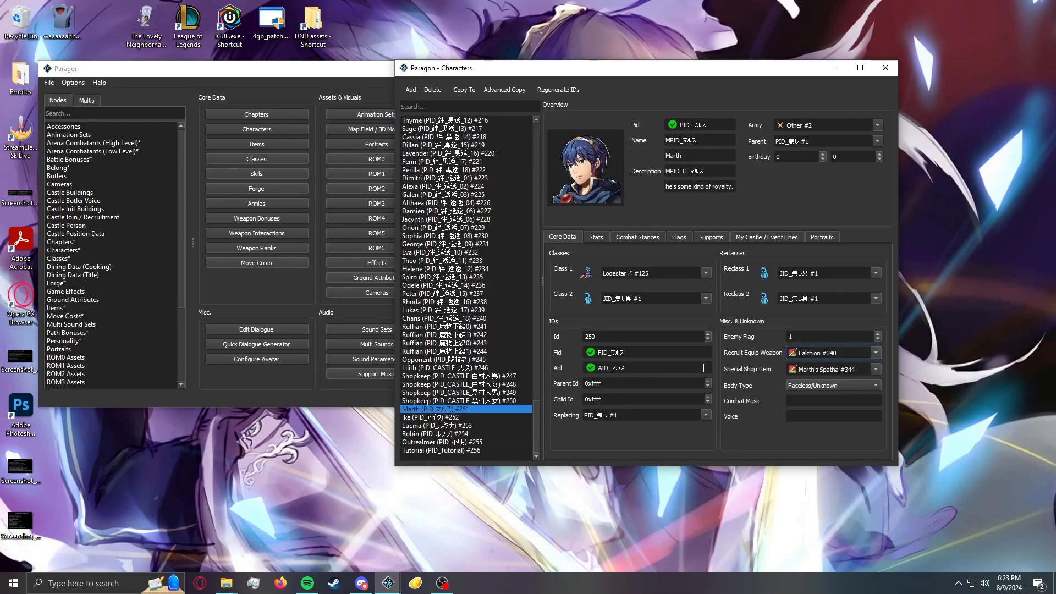
{"action": "left_click", "coordinate": [485, 418]}
{"action": "left_click", "coordinate": [857, 369]}
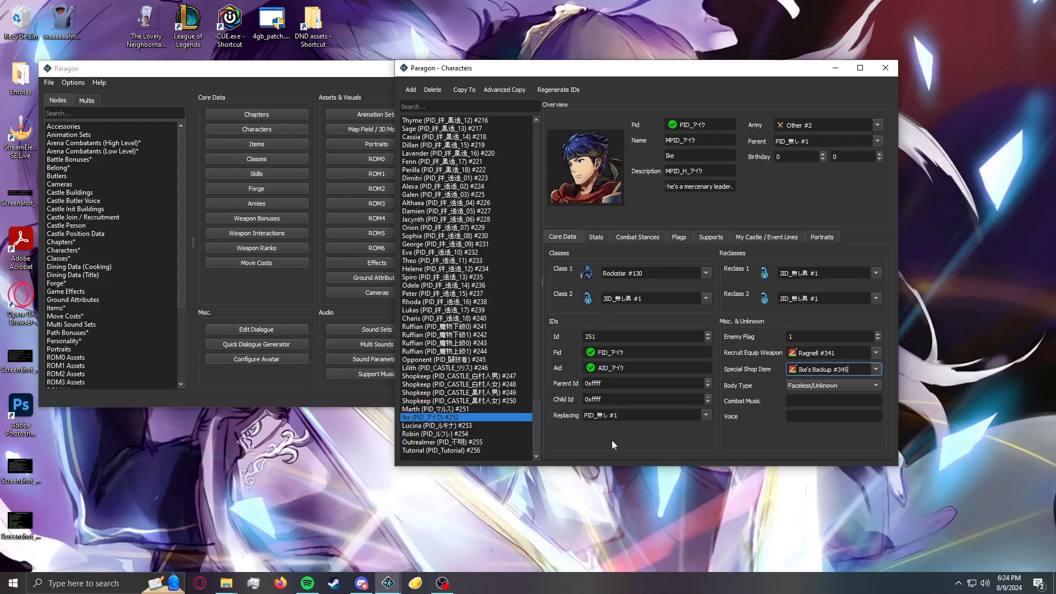
- Reselect the Tutorial character and examine the available Body Type options, keeping Normal
{"action": "left_click", "coordinate": [444, 450]}
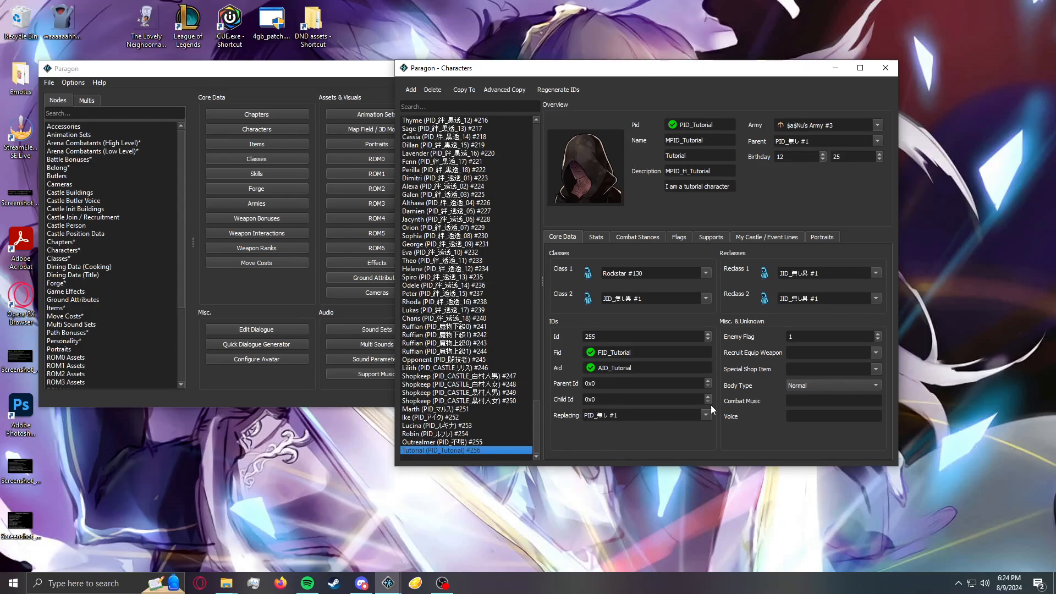
{"action": "left_click", "coordinate": [820, 386]}
{"action": "left_click", "coordinate": [820, 384]}
{"action": "left_click", "coordinate": [820, 384]}
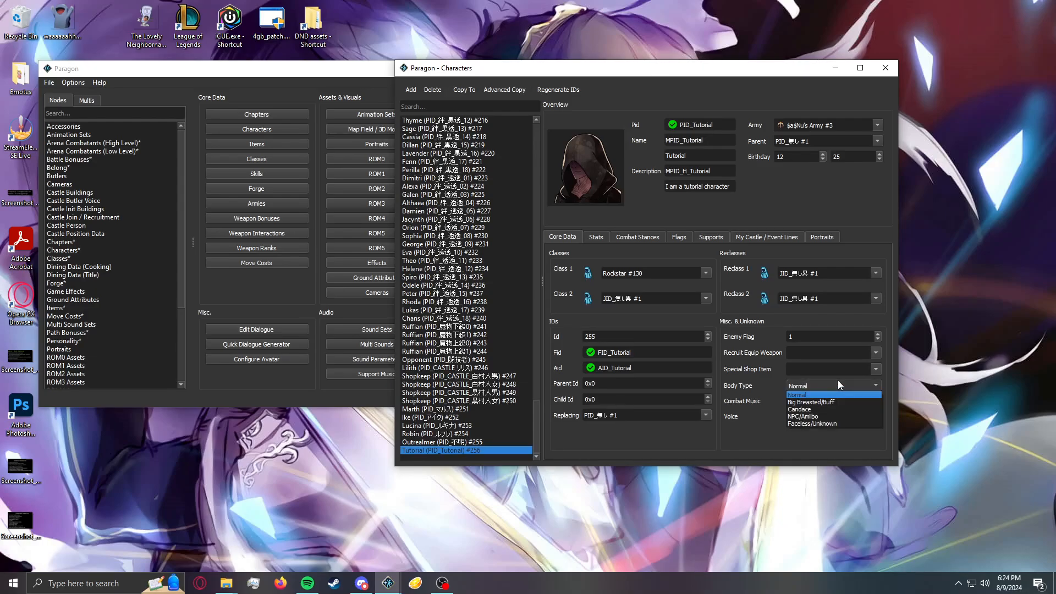
{"action": "left_click", "coordinate": [809, 384]}
{"action": "left_click", "coordinate": [797, 385]}
{"action": "left_click", "coordinate": [797, 385]}
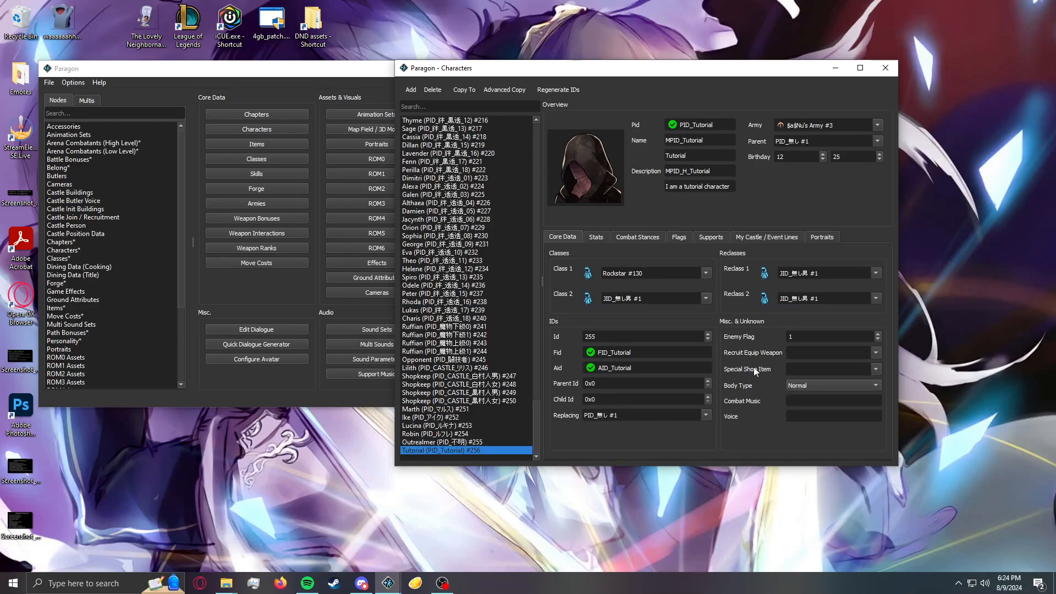
- Display the Tutorial character's stats, starting with its Health base value
{"action": "left_click", "coordinate": [602, 237]}
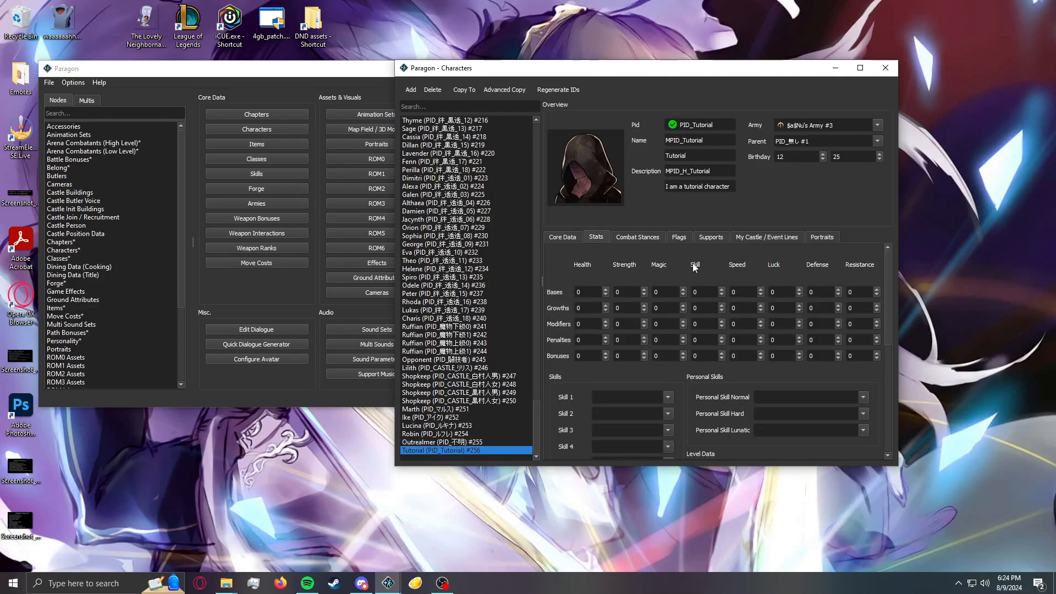
{"action": "left_click_drag", "start_coordinate": [619, 74], "coordinate": [564, 60]}
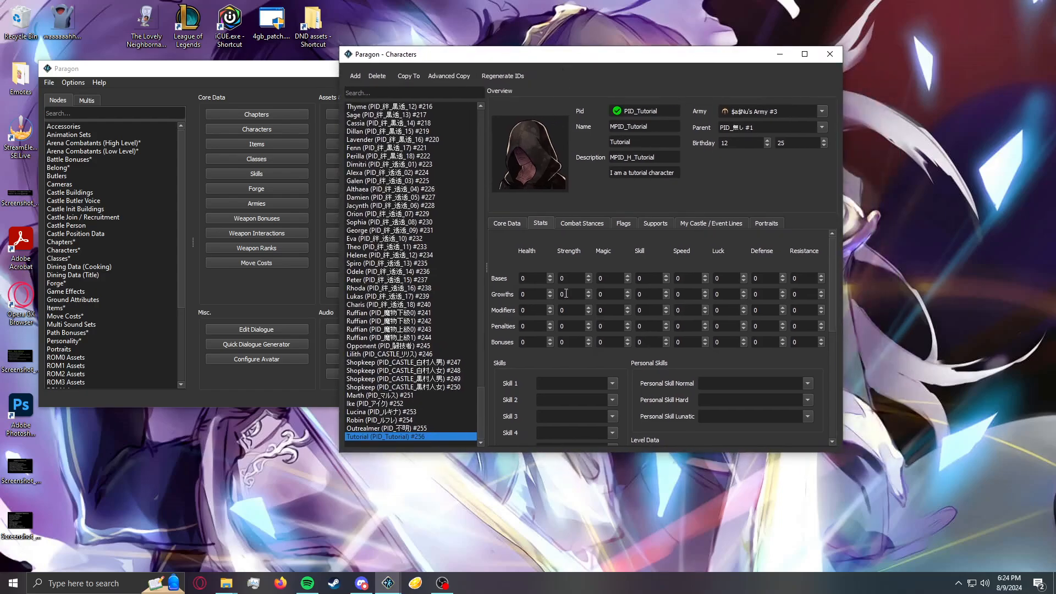
{"action": "left_click", "coordinate": [531, 276]}
- Set the Tutorial character's Health growth to 50
{"action": "left_click", "coordinate": [527, 294]}
{"action": "type", "text": "5"}
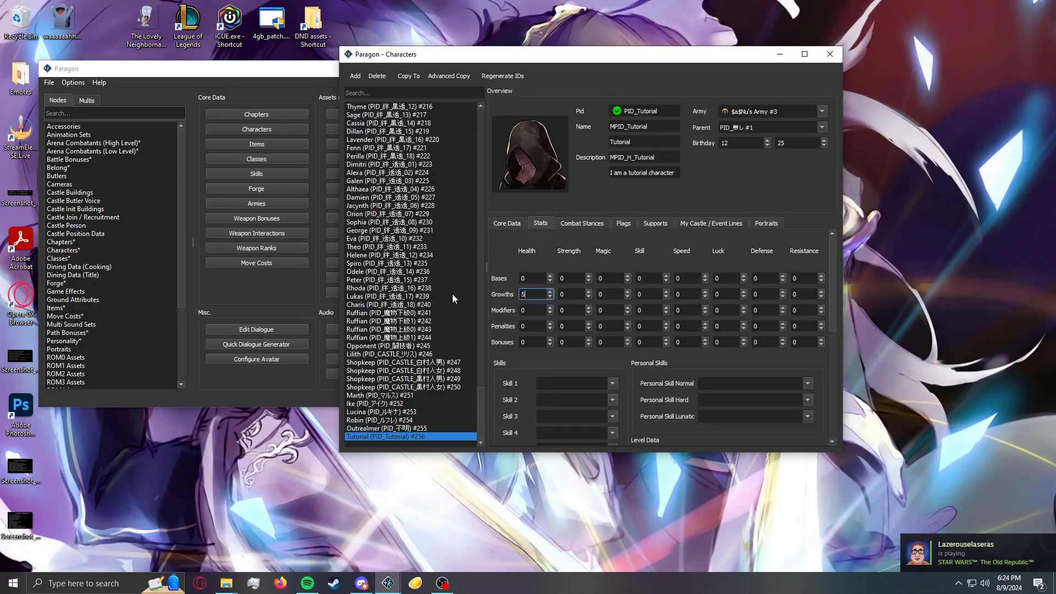
{"action": "key", "text": "BackSpace"}
{"action": "type", "text": "50"}
{"action": "left_click_drag", "start_coordinate": [535, 295], "coordinate": [504, 298]}
{"action": "left_click", "coordinate": [526, 296]}
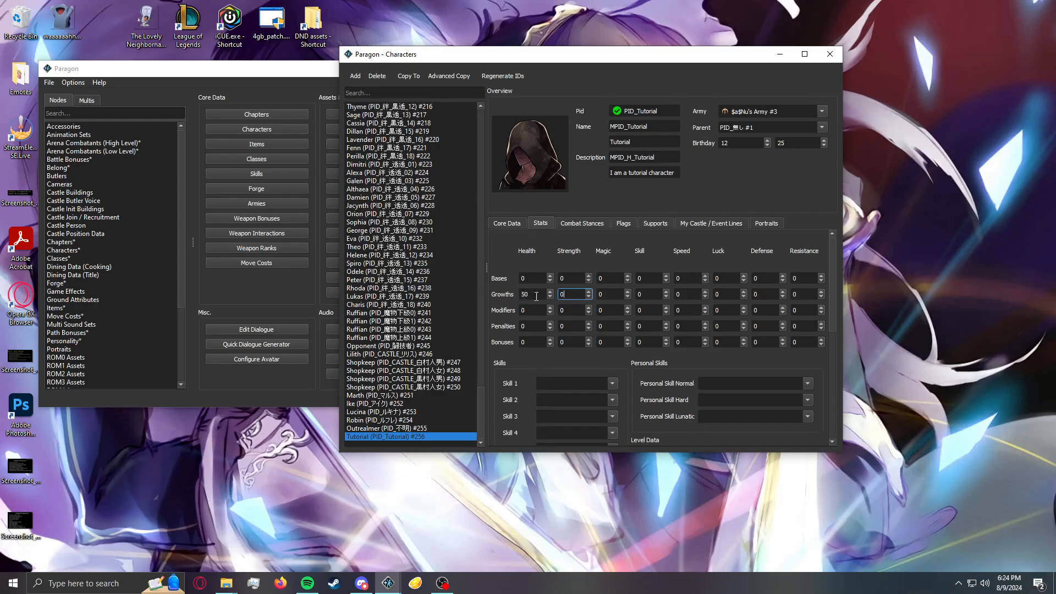
- Clear the Tutorial character's Health growth back to 0
{"action": "left_click_drag", "start_coordinate": [537, 295], "coordinate": [511, 296]}
{"action": "key", "text": "BackSpace"}
{"action": "left_click", "coordinate": [506, 296]}
{"action": "left_click_drag", "start_coordinate": [542, 295], "coordinate": [516, 297]}
{"action": "left_click", "coordinate": [504, 296]}
{"action": "left_click", "coordinate": [501, 306]}
{"action": "left_click_drag", "start_coordinate": [534, 295], "coordinate": [505, 293]}
- Try Health modifier values of 12 and 2 on the Tutorial character
{"action": "left_click", "coordinate": [525, 310]}
{"action": "type", "text": "0"}
{"action": "left_click", "coordinate": [519, 307]}
{"action": "left_click_drag", "start_coordinate": [533, 310], "coordinate": [475, 312]}
{"action": "type", "text": "12"}
{"action": "key", "text": "BackSpace"}
{"action": "key", "text": "BackSpace"}
{"action": "type", "text": "2"}
{"action": "left_click", "coordinate": [505, 325]}
- Try a Health modifier of -2 on the Tutorial character and reset the modifier to 0
{"action": "left_click_drag", "start_coordinate": [533, 312], "coordinate": [491, 311]}
{"action": "type", "text": "-2"}
{"action": "key", "text": "Return"}
{"action": "left_click", "coordinate": [506, 306]}
{"action": "left_click_drag", "start_coordinate": [535, 311], "coordinate": [470, 316]}
{"action": "type", "text": "0"}
{"action": "key", "text": "Return"}
{"action": "left_click", "coordinate": [509, 315]}
- Examine the bases, growths and modifiers of existing characters such as Damien, Kana and Saizo for comparison
{"action": "left_click", "coordinate": [422, 266]}
{"action": "left_click", "coordinate": [422, 197]}
{"action": "scroll", "coordinate": [434, 268], "scroll_direction": "up", "scroll_amount": 20}
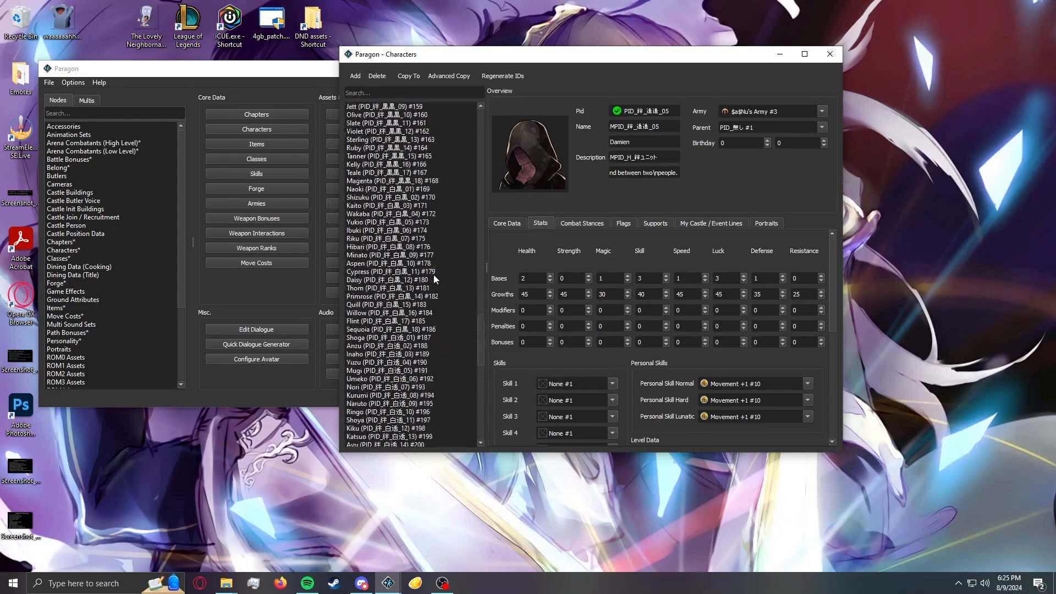
{"action": "left_click_drag", "start_coordinate": [480, 305], "coordinate": [475, 151]}
{"action": "left_click", "coordinate": [424, 163]}
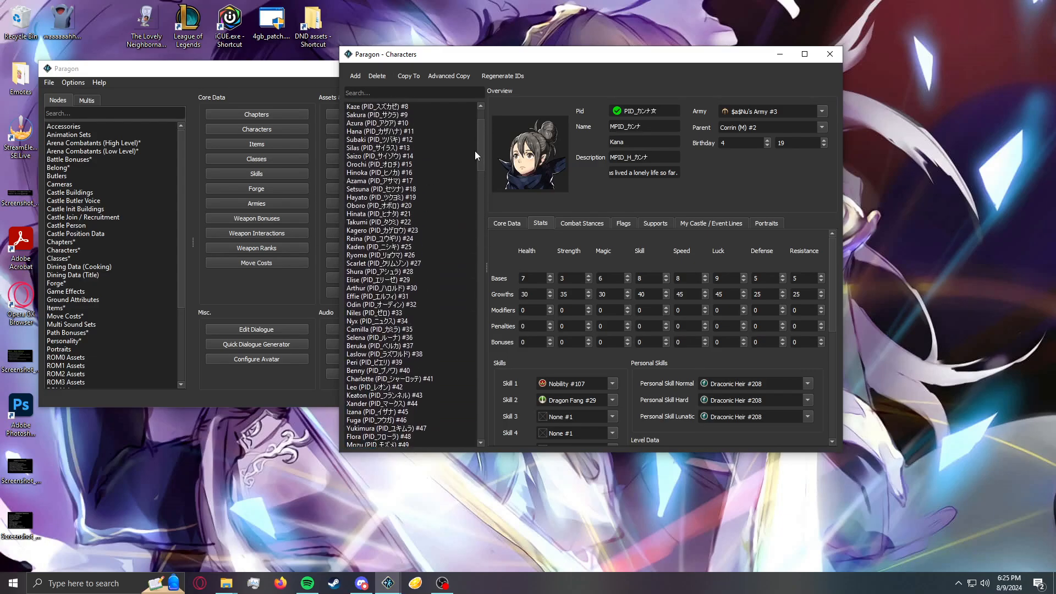
{"action": "left_click", "coordinate": [439, 157]}
{"action": "scroll", "coordinate": [434, 243], "scroll_direction": "up", "scroll_amount": 3}
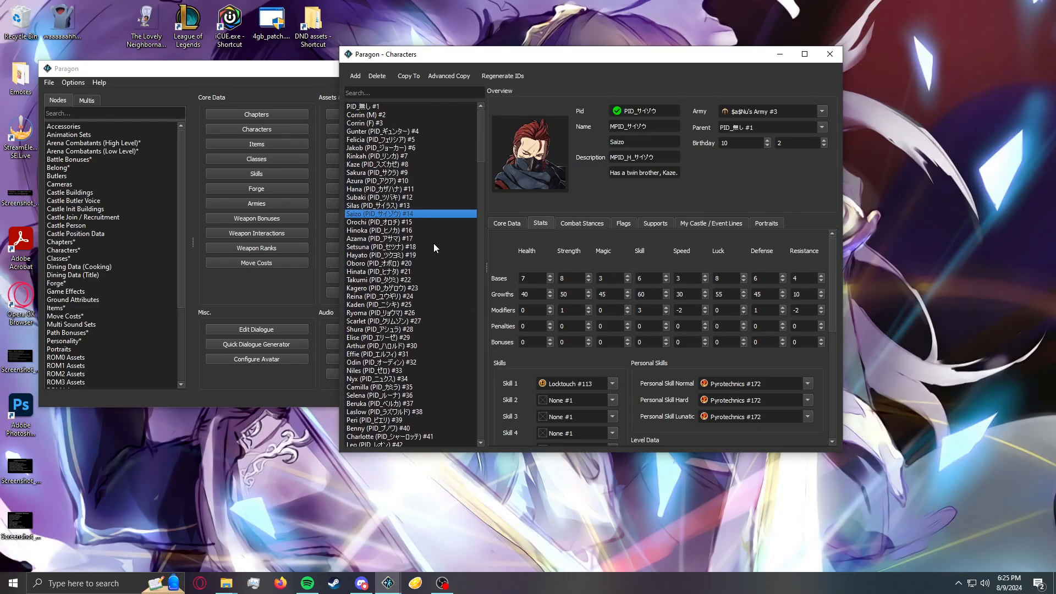
{"action": "left_click_drag", "start_coordinate": [483, 150], "coordinate": [483, 184]}
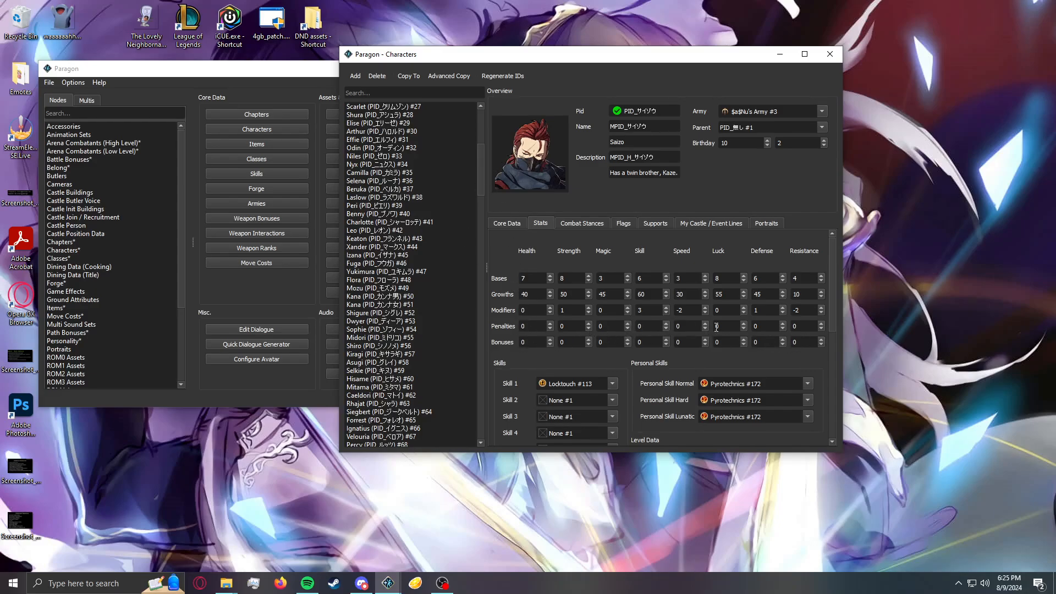
- Examine the growths of the generic captured units, including PID_捕獲_ボウナイト男 and PID_捕獲_ジェネラル男
{"action": "left_click", "coordinate": [453, 216]}
{"action": "left_click_drag", "start_coordinate": [480, 193], "coordinate": [444, 257]}
{"action": "left_click", "coordinate": [438, 257]}
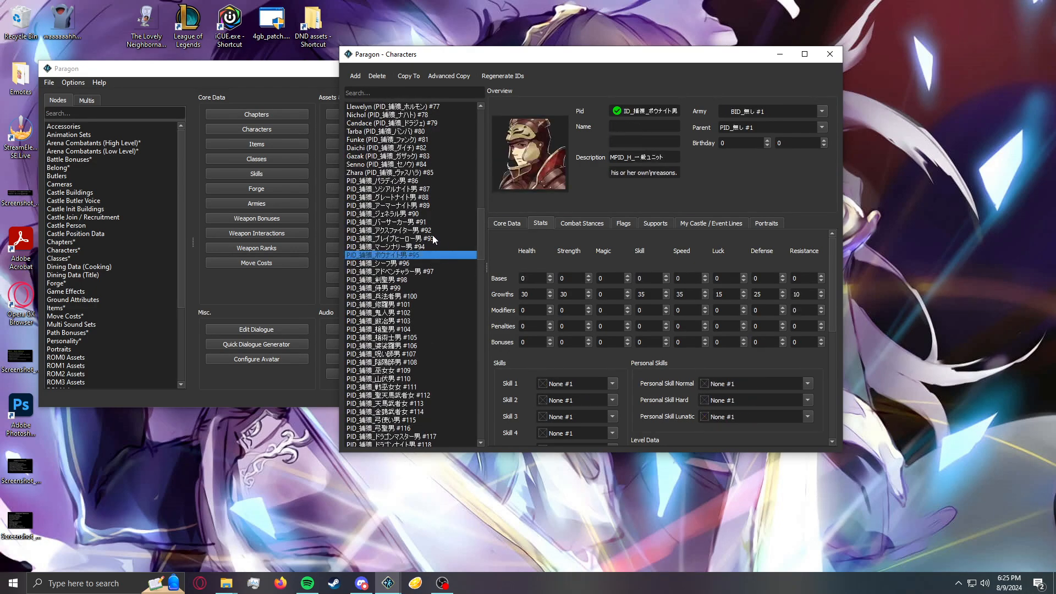
{"action": "left_click", "coordinate": [434, 238]}
{"action": "left_click", "coordinate": [431, 214]}
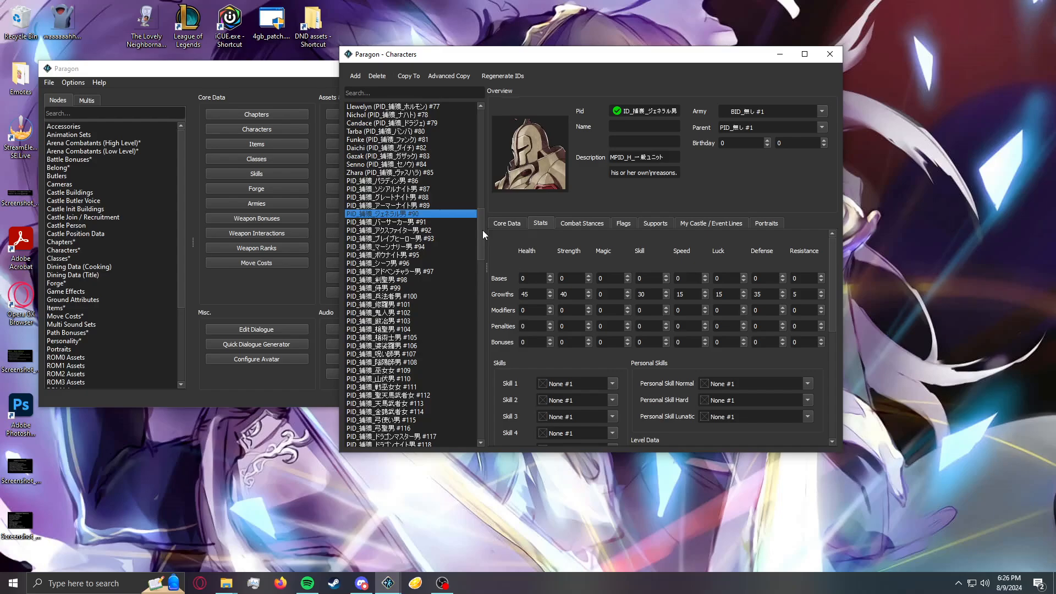
- Reselect the Tutorial character and examine the skills available for Personal Skill Normal
{"action": "left_click_drag", "start_coordinate": [483, 230], "coordinate": [471, 432]}
{"action": "left_click", "coordinate": [438, 437]}
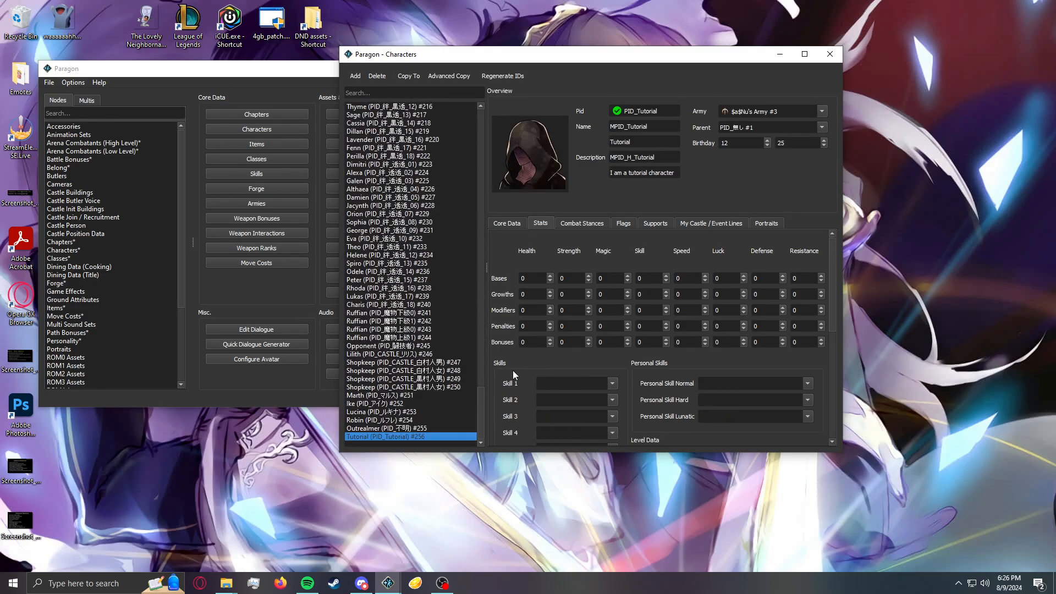
{"action": "scroll", "coordinate": [512, 368], "scroll_direction": "down", "scroll_amount": 3}
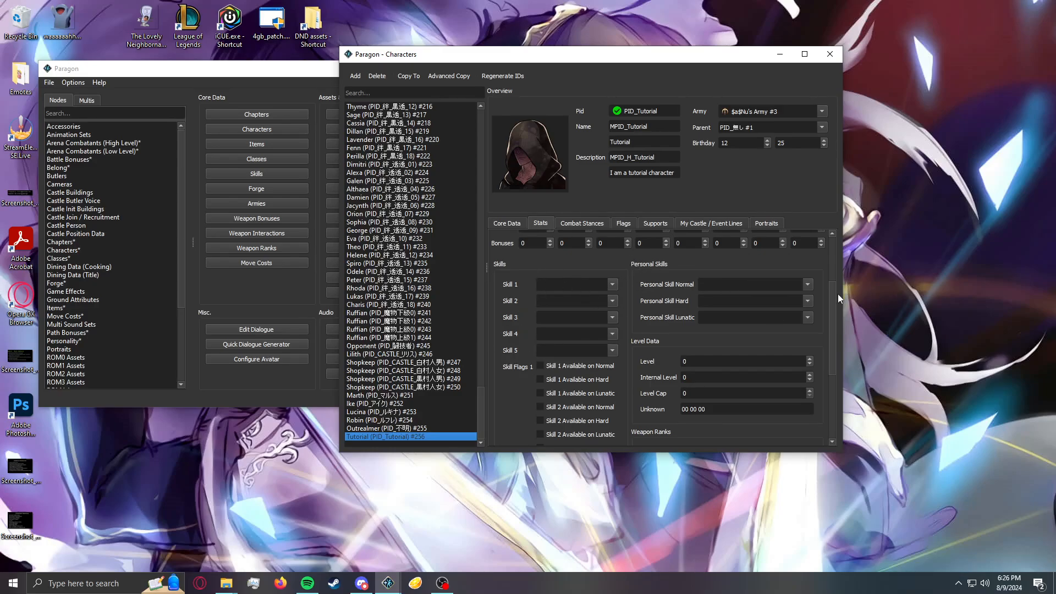
{"action": "left_click", "coordinate": [808, 285]}
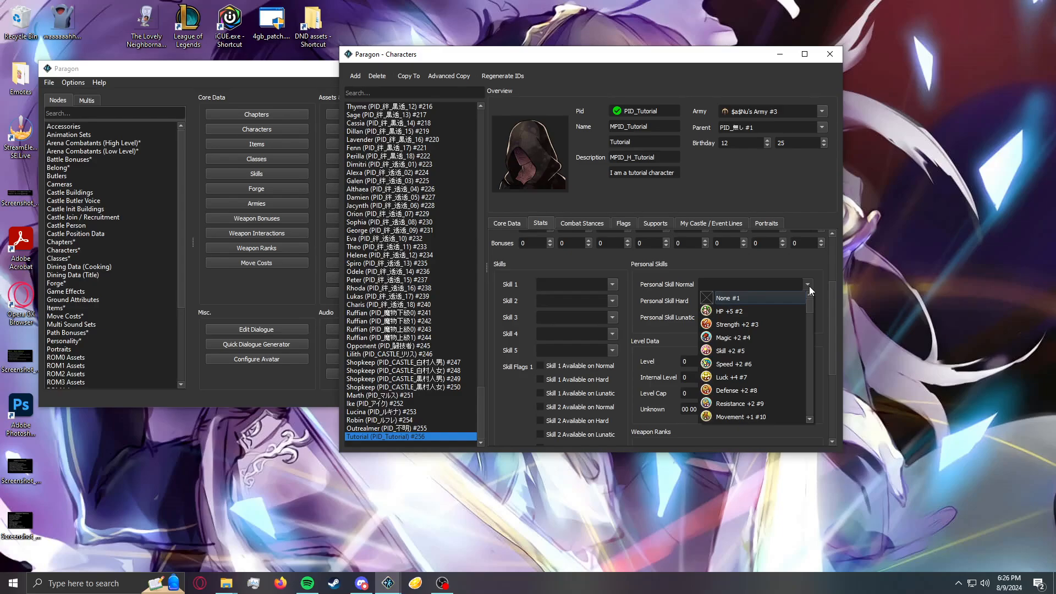
{"action": "left_click", "coordinate": [810, 286]}
- Examine Corrin (M)'s skills, personal skills, skill flags and level data
{"action": "left_click_drag", "start_coordinate": [483, 399], "coordinate": [474, 96]}
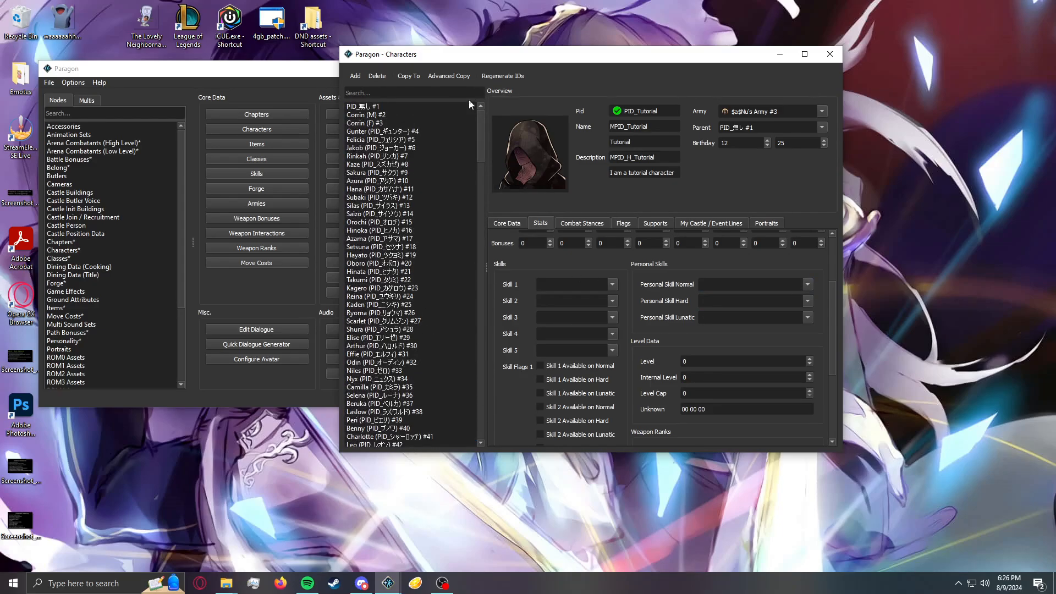
{"action": "left_click", "coordinate": [431, 115]}
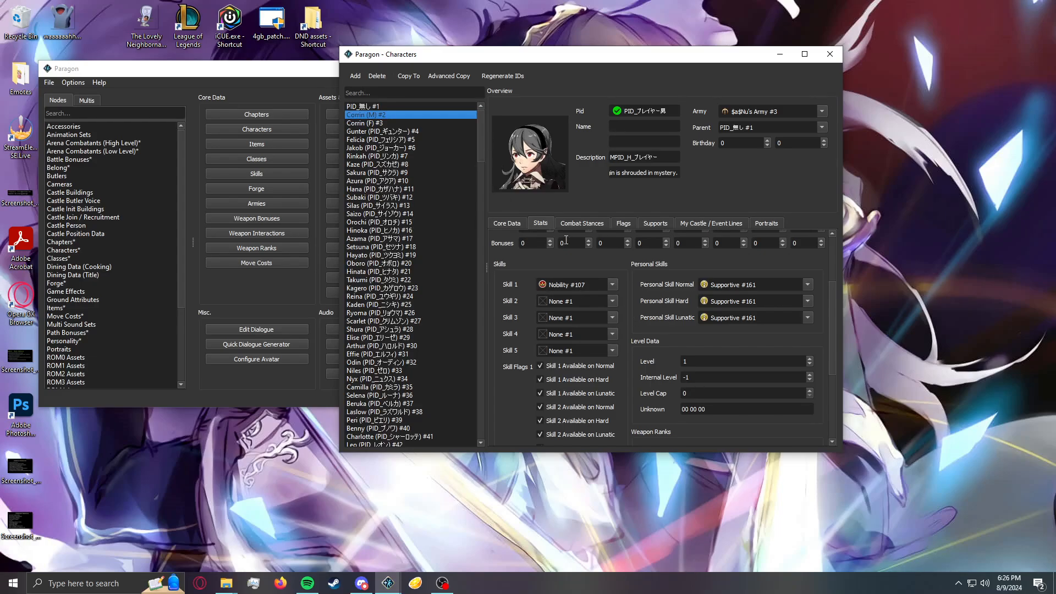
{"action": "left_click_drag", "start_coordinate": [483, 140], "coordinate": [476, 449]}
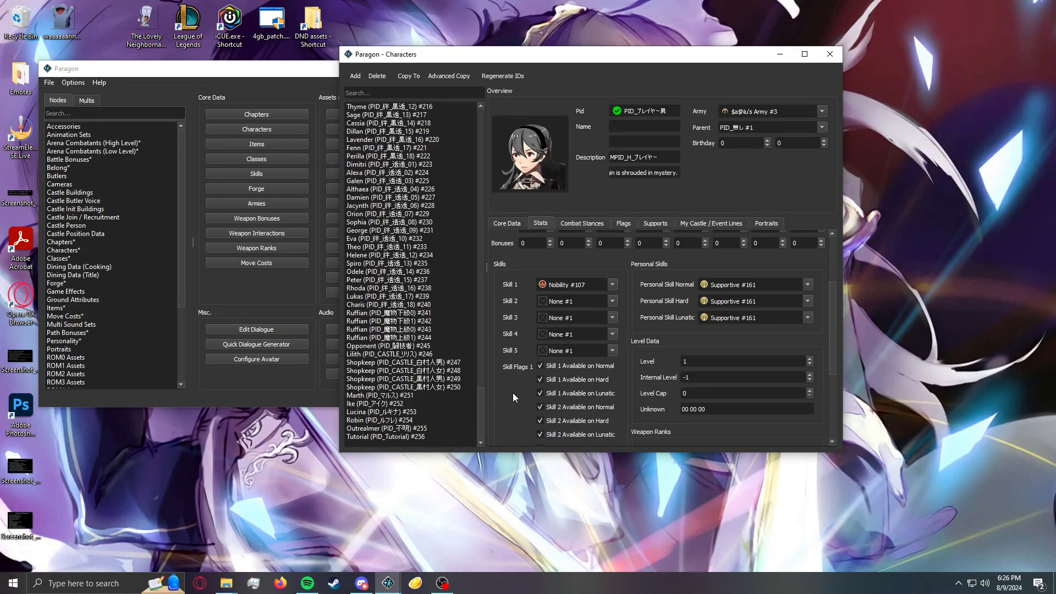
- Reselect the Tutorial character and set its Skill 4 to None
{"action": "left_click", "coordinate": [424, 435]}
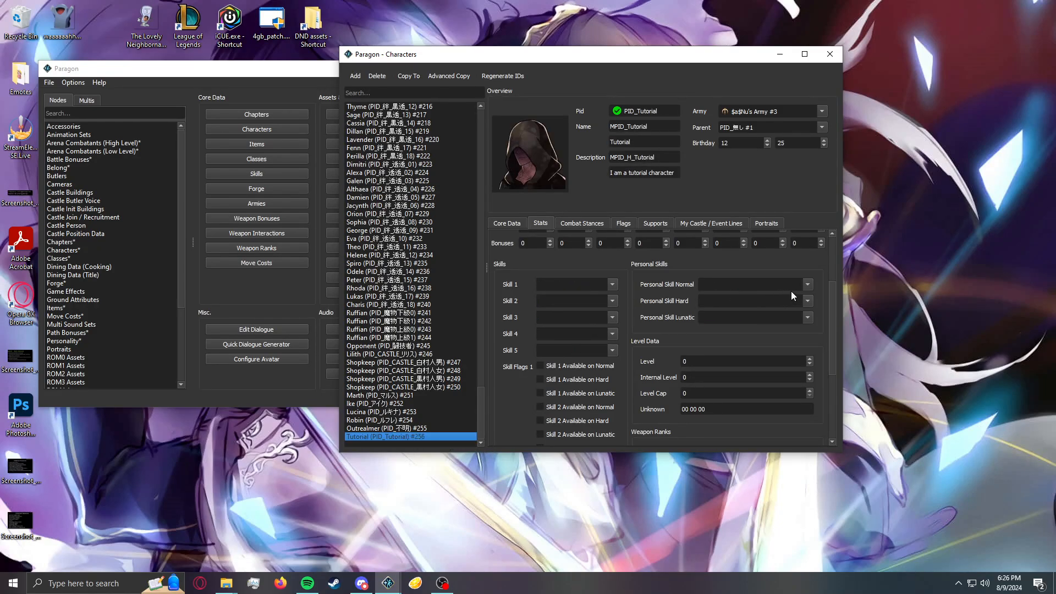
{"action": "scroll", "coordinate": [625, 342], "scroll_direction": "down", "scroll_amount": 3}
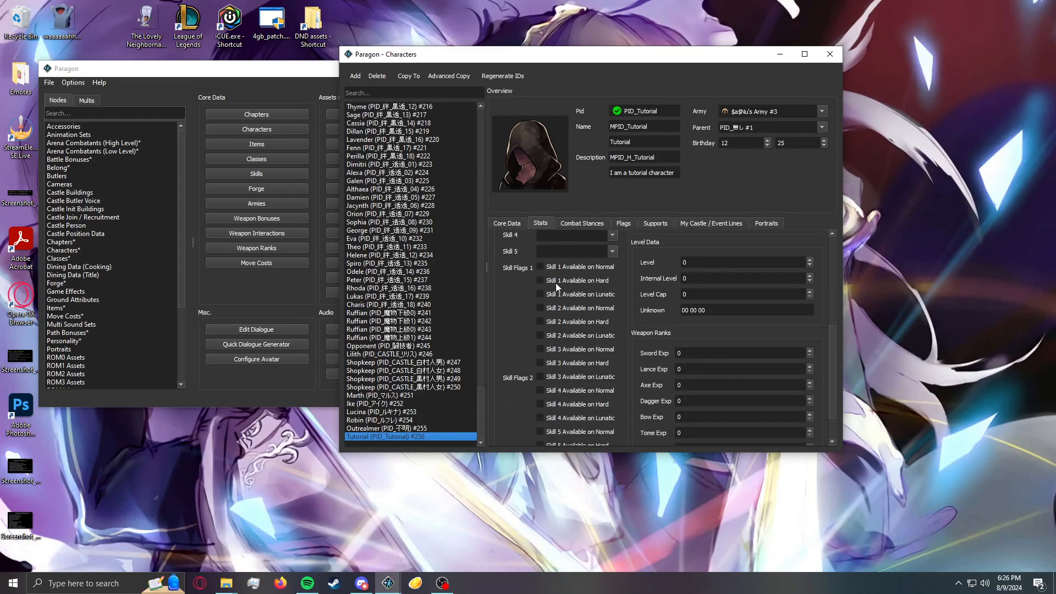
{"action": "scroll", "coordinate": [605, 292], "scroll_direction": "up", "scroll_amount": 2}
{"action": "left_click", "coordinate": [601, 296]}
{"action": "scroll", "coordinate": [585, 305], "scroll_direction": "down", "scroll_amount": 1}
{"action": "scroll", "coordinate": [627, 331], "scroll_direction": "up", "scroll_amount": 2}
{"action": "scroll", "coordinate": [626, 332], "scroll_direction": "down", "scroll_amount": 2}
{"action": "scroll", "coordinate": [618, 345], "scroll_direction": "down", "scroll_amount": 1}
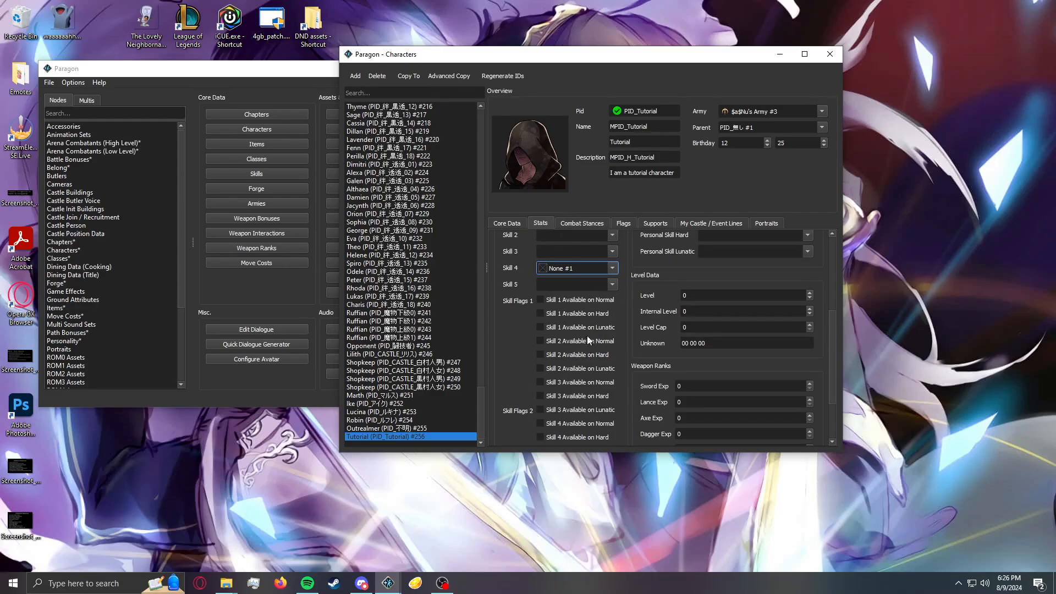
- Set the Tutorial character's Internal Level to -1
{"action": "scroll", "coordinate": [524, 281], "scroll_direction": "up", "scroll_amount": 1}
{"action": "scroll", "coordinate": [517, 288], "scroll_direction": "down", "scroll_amount": 1}
{"action": "scroll", "coordinate": [537, 330], "scroll_direction": "down", "scroll_amount": 1}
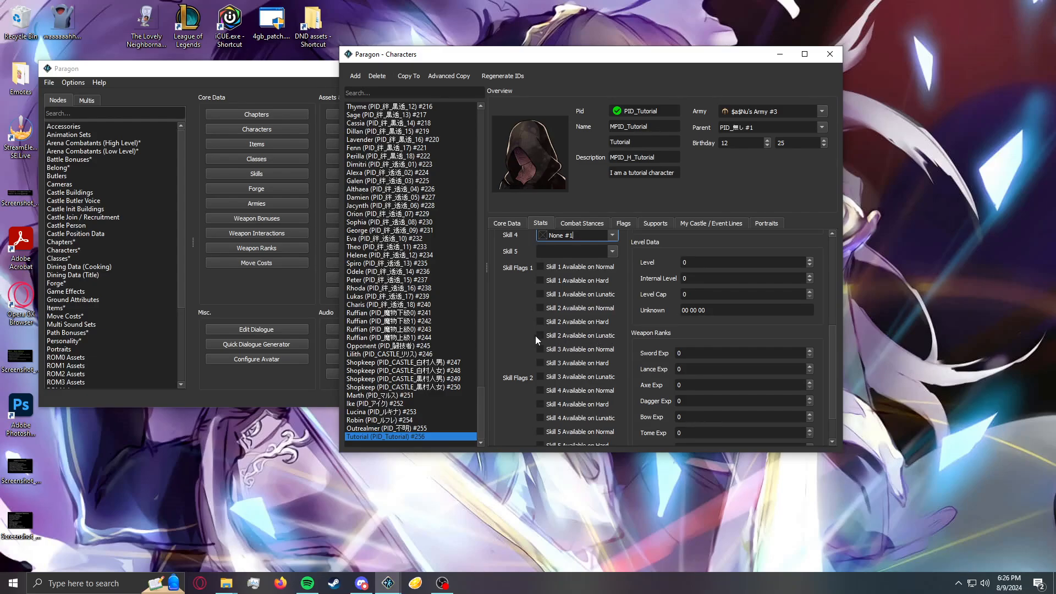
{"action": "scroll", "coordinate": [630, 325], "scroll_direction": "up", "scroll_amount": 2}
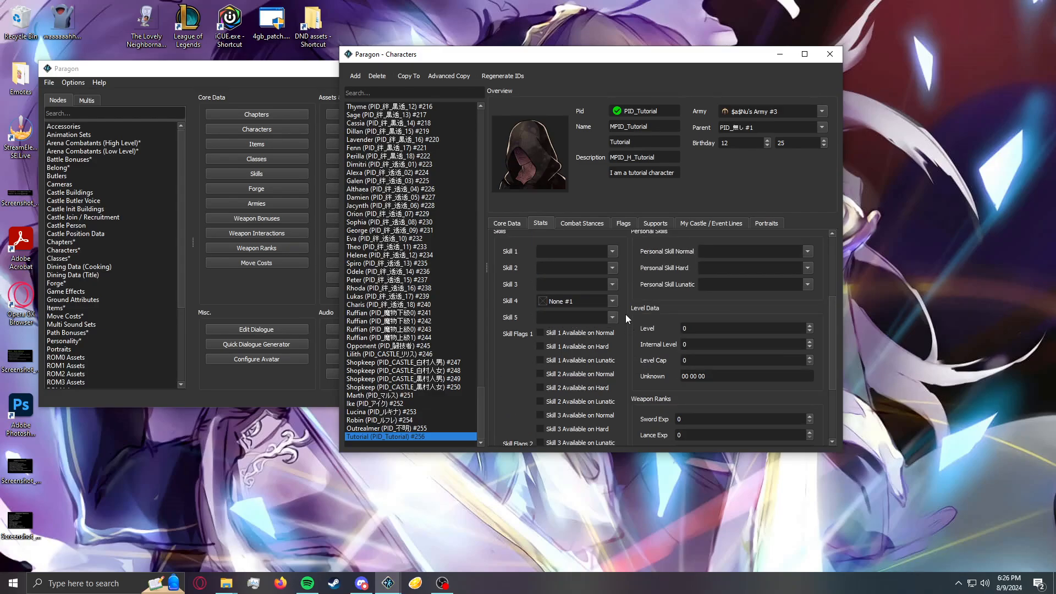
{"action": "scroll", "coordinate": [632, 314], "scroll_direction": "down", "scroll_amount": 2}
{"action": "scroll", "coordinate": [640, 313], "scroll_direction": "up", "scroll_amount": 2}
{"action": "left_click", "coordinate": [709, 347]}
{"action": "type", "text": "-1"}
{"action": "left_click", "coordinate": [639, 345]}
- Try Level Cap values of 1, 2 and 3 on the Tutorial character and return it to 0
{"action": "left_click_drag", "start_coordinate": [713, 360], "coordinate": [607, 361]}
{"action": "type", "text": "1"}
{"action": "left_click", "coordinate": [663, 360]}
{"action": "left_click_drag", "start_coordinate": [687, 356], "coordinate": [579, 359]}
{"action": "type", "text": "2"}
{"action": "left_click_drag", "start_coordinate": [710, 360], "coordinate": [579, 358]}
{"action": "left_click", "coordinate": [629, 350]}
{"action": "left_click_drag", "start_coordinate": [694, 360], "coordinate": [605, 360]}
{"action": "type", "text": "3"}
{"action": "key", "text": "Return"}
{"action": "left_click", "coordinate": [666, 372]}
{"action": "left_click_drag", "start_coordinate": [706, 361], "coordinate": [655, 369]}
{"action": "left_click", "coordinate": [660, 369]}
- Open the Weapon Ranks thresholds for reference and set the Tutorial character's Sword Exp to the S Rank value of 251
{"action": "scroll", "coordinate": [651, 372], "scroll_direction": "up", "scroll_amount": 3}
{"action": "scroll", "coordinate": [587, 401], "scroll_direction": "down", "scroll_amount": 3}
{"action": "scroll", "coordinate": [661, 347], "scroll_direction": "down", "scroll_amount": 3}
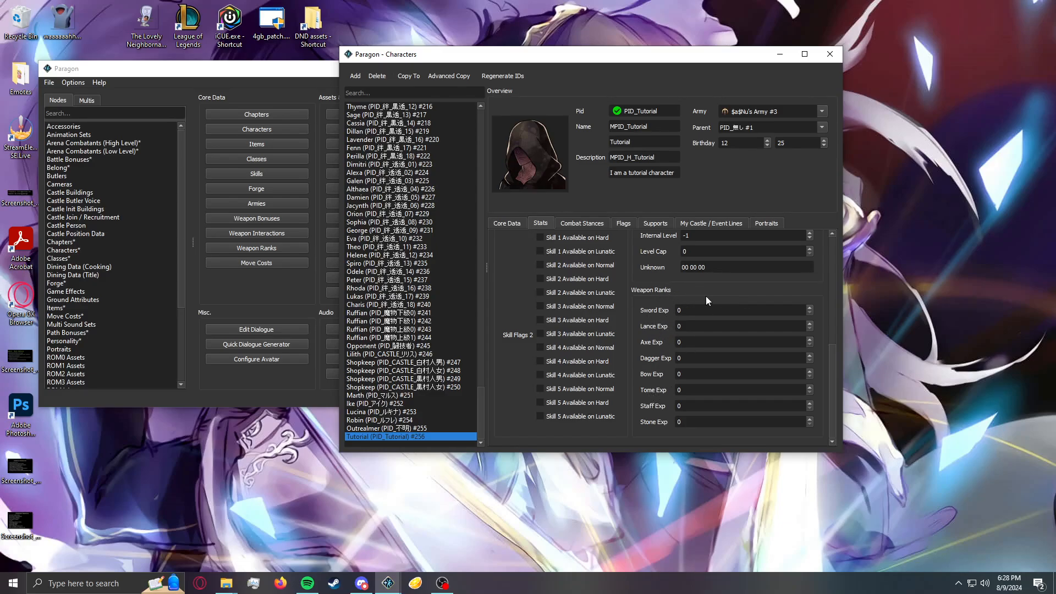
{"action": "left_click_drag", "start_coordinate": [512, 59], "coordinate": [587, 59]}
{"action": "left_click", "coordinate": [243, 298]}
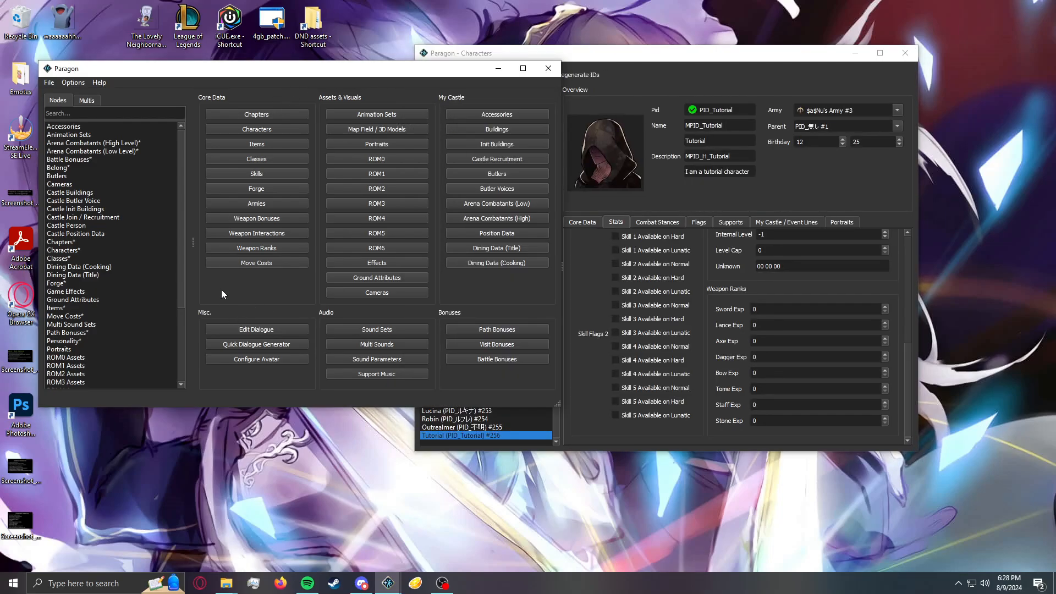
{"action": "left_click", "coordinate": [242, 249]}
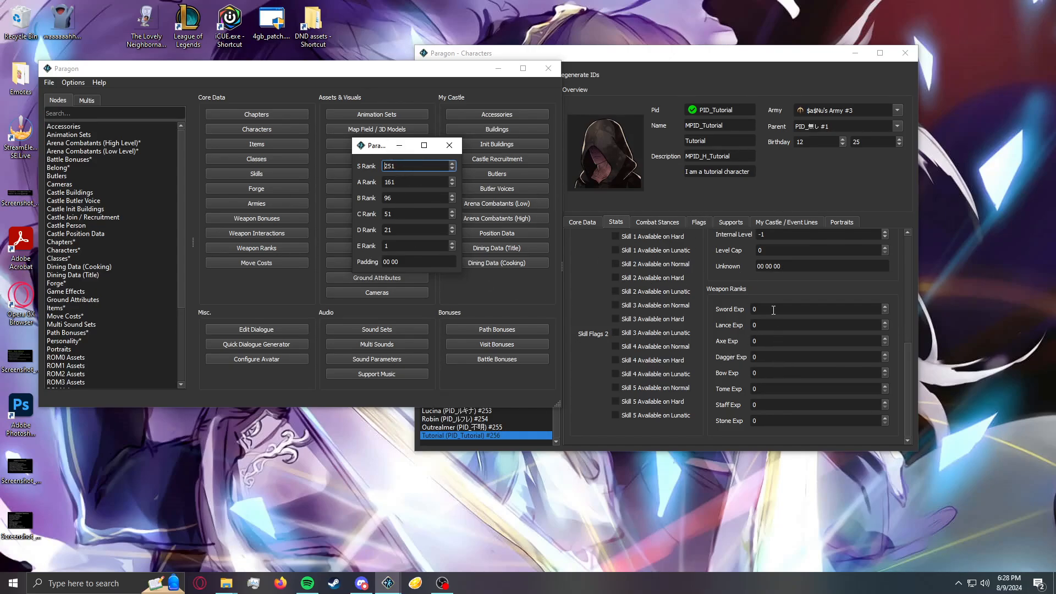
{"action": "left_click", "coordinate": [682, 319]}
{"action": "type", "text": "251"}
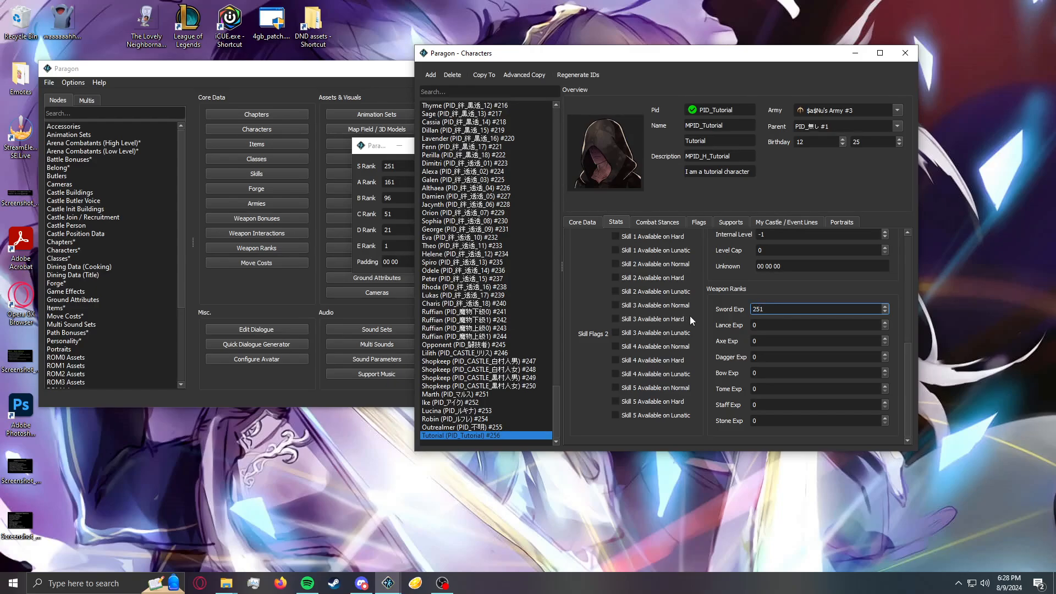
- Set the Tutorial character's Axe Exp to the A Rank value of 161, keeping the rank thresholds in view
{"action": "left_click", "coordinate": [724, 326]}
{"action": "left_click_drag", "start_coordinate": [384, 148], "coordinate": [341, 146]}
{"action": "left_click", "coordinate": [736, 324]}
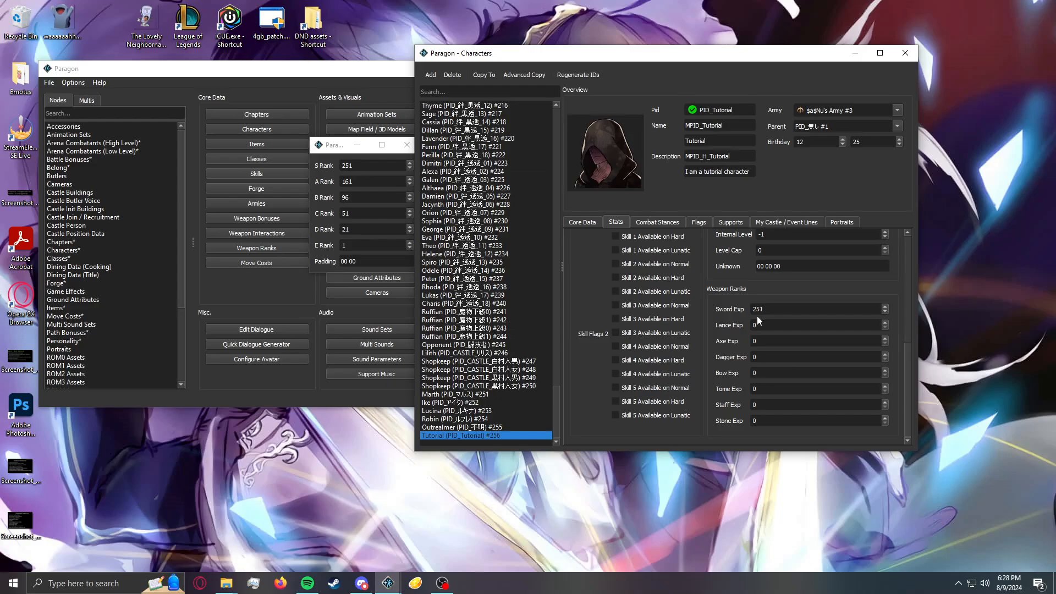
{"action": "left_click", "coordinate": [760, 338]}
{"action": "type", "text": "161"}
{"action": "scroll", "coordinate": [727, 354], "scroll_direction": "up", "scroll_amount": 1}
{"action": "scroll", "coordinate": [721, 359], "scroll_direction": "down", "scroll_amount": 1}
{"action": "scroll", "coordinate": [728, 299], "scroll_direction": "up", "scroll_amount": 2}
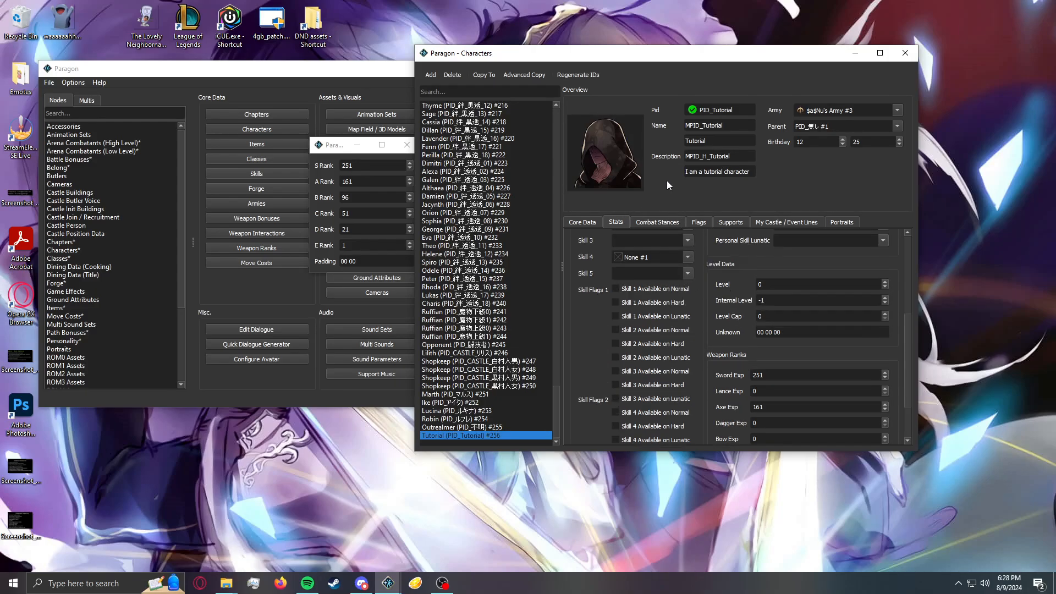
- Create new bonus data in both Combat Stances tables of the Tutorial character
{"action": "left_click", "coordinate": [669, 223]}
{"action": "left_click", "coordinate": [633, 235]}
{"action": "left_click", "coordinate": [619, 384]}
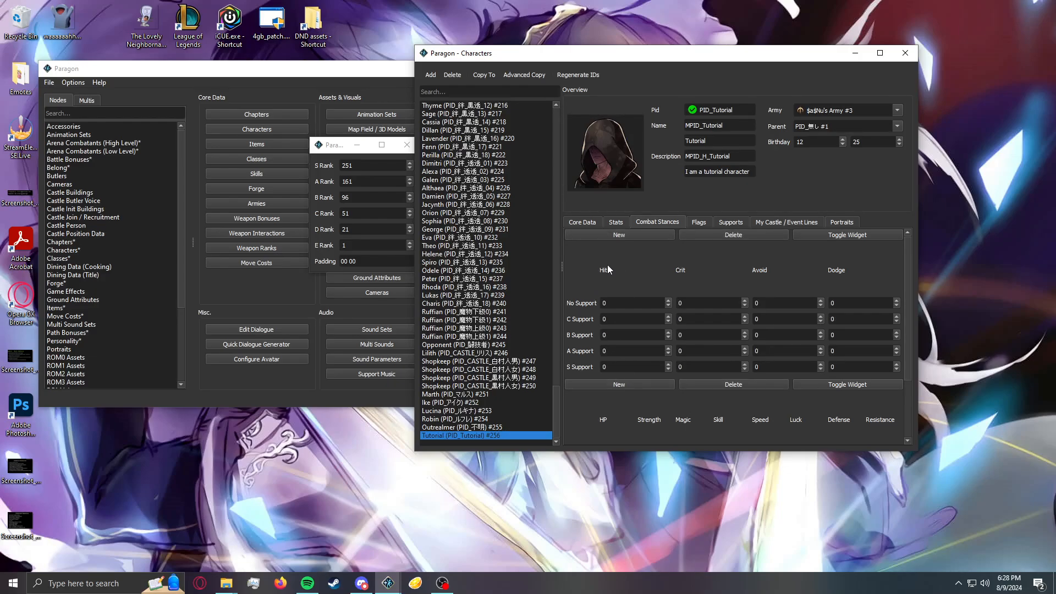
{"action": "scroll", "coordinate": [577, 272], "scroll_direction": "down", "scroll_amount": 2}
{"action": "scroll", "coordinate": [577, 272], "scroll_direction": "up", "scroll_amount": 1}
{"action": "scroll", "coordinate": [577, 272], "scroll_direction": "down", "scroll_amount": 1}
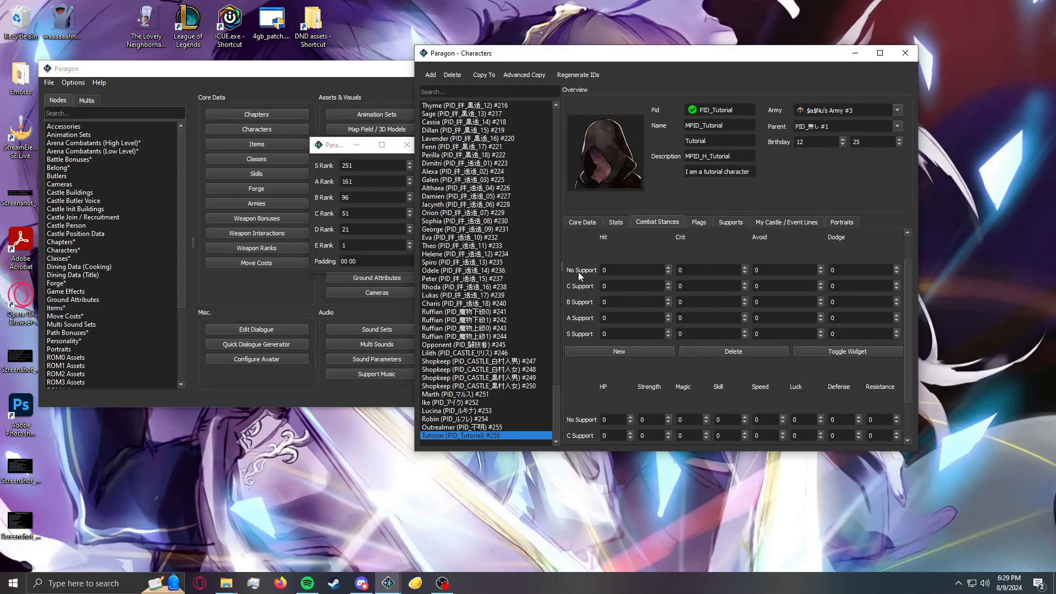
- Examine the Tutorial character's Hit, Crit, Avoid, Dodge and stat bonus fields for each support rank
{"action": "scroll", "coordinate": [579, 272], "scroll_direction": "up", "scroll_amount": 1}
{"action": "scroll", "coordinate": [600, 269], "scroll_direction": "up", "scroll_amount": 1}
{"action": "scroll", "coordinate": [589, 270], "scroll_direction": "down", "scroll_amount": 1}
{"action": "scroll", "coordinate": [572, 319], "scroll_direction": "up", "scroll_amount": 1}
{"action": "left_click", "coordinate": [618, 303]}
{"action": "scroll", "coordinate": [591, 314], "scroll_direction": "down", "scroll_amount": 1}
{"action": "left_click", "coordinate": [709, 270]}
{"action": "left_click", "coordinate": [783, 271]}
{"action": "scroll", "coordinate": [588, 377], "scroll_direction": "down", "scroll_amount": 2}
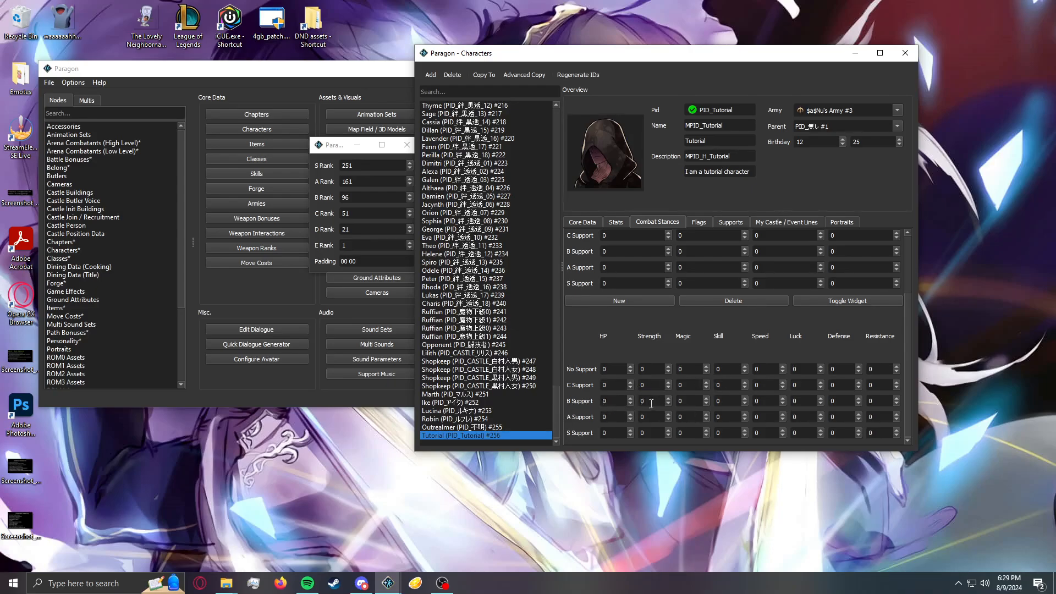
- Examine the combat stance bonuses of Corrin (F) and Rinkah at each support rank
{"action": "left_click_drag", "start_coordinate": [554, 395], "coordinate": [549, 164]}
{"action": "scroll", "coordinate": [487, 230], "scroll_direction": "up", "scroll_amount": 9}
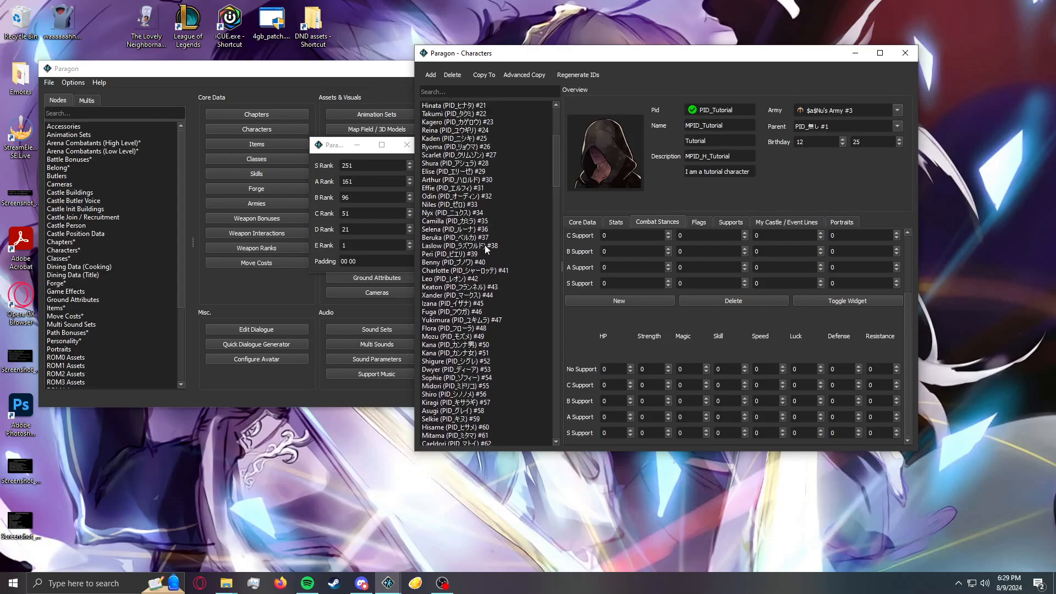
{"action": "scroll", "coordinate": [473, 222], "scroll_direction": "up", "scroll_amount": 3}
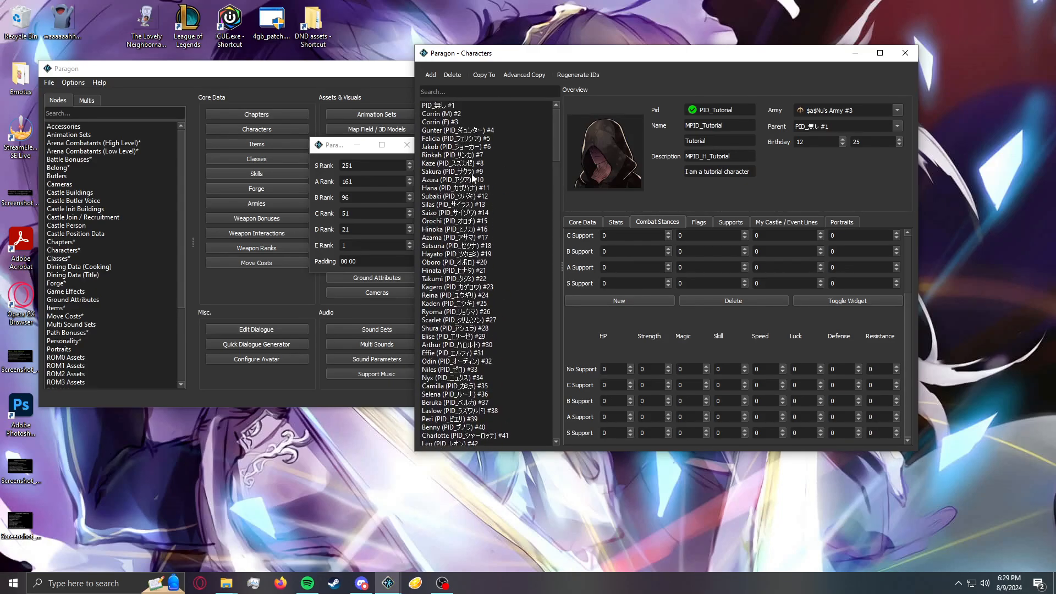
{"action": "left_click", "coordinate": [465, 123]}
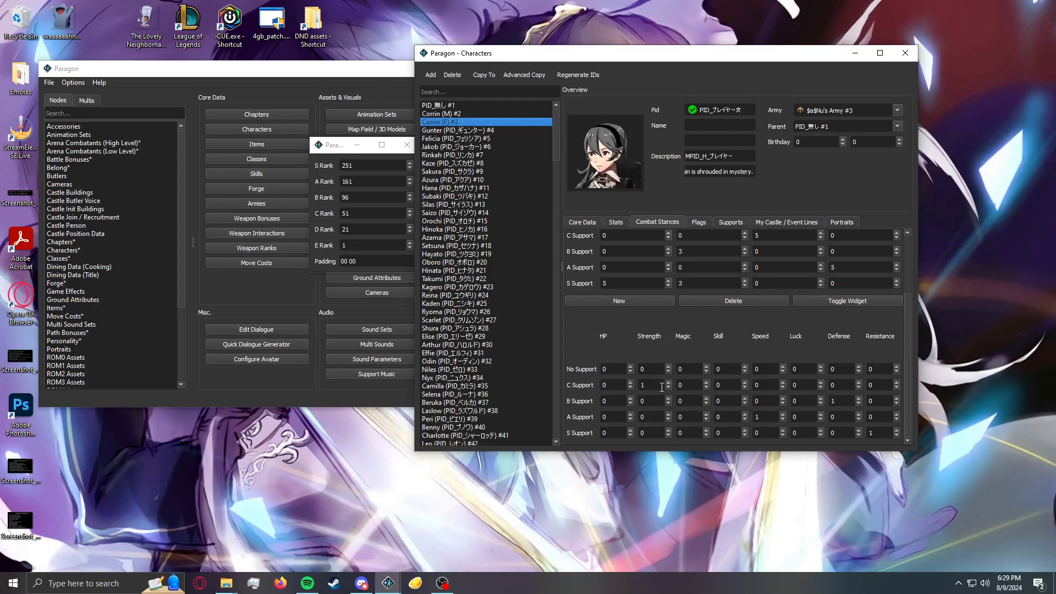
{"action": "left_click", "coordinate": [851, 405]}
{"action": "left_click", "coordinate": [470, 156]}
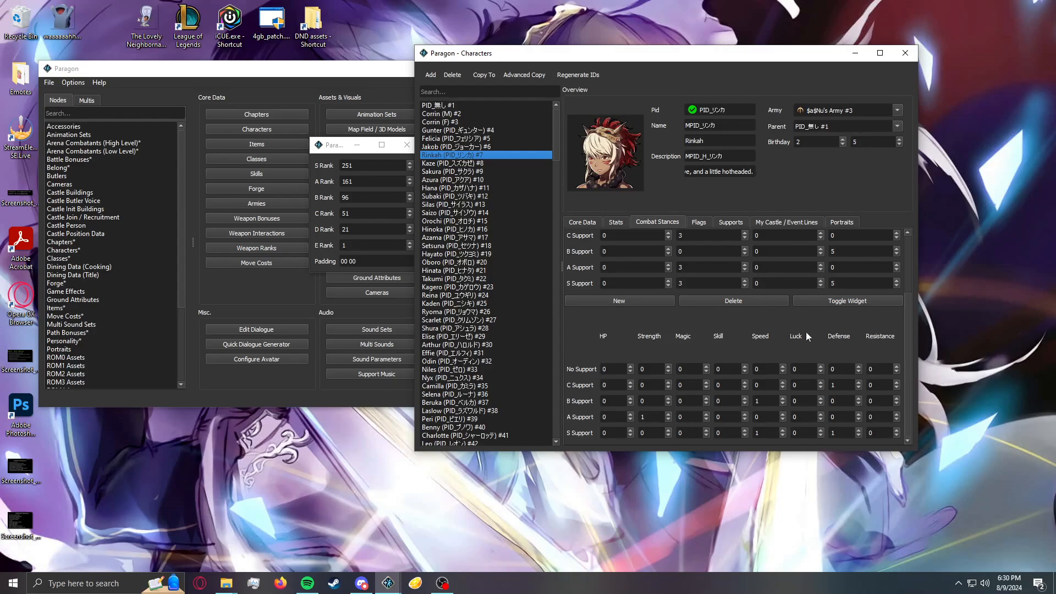
{"action": "scroll", "coordinate": [572, 367], "scroll_direction": "up", "scroll_amount": 2}
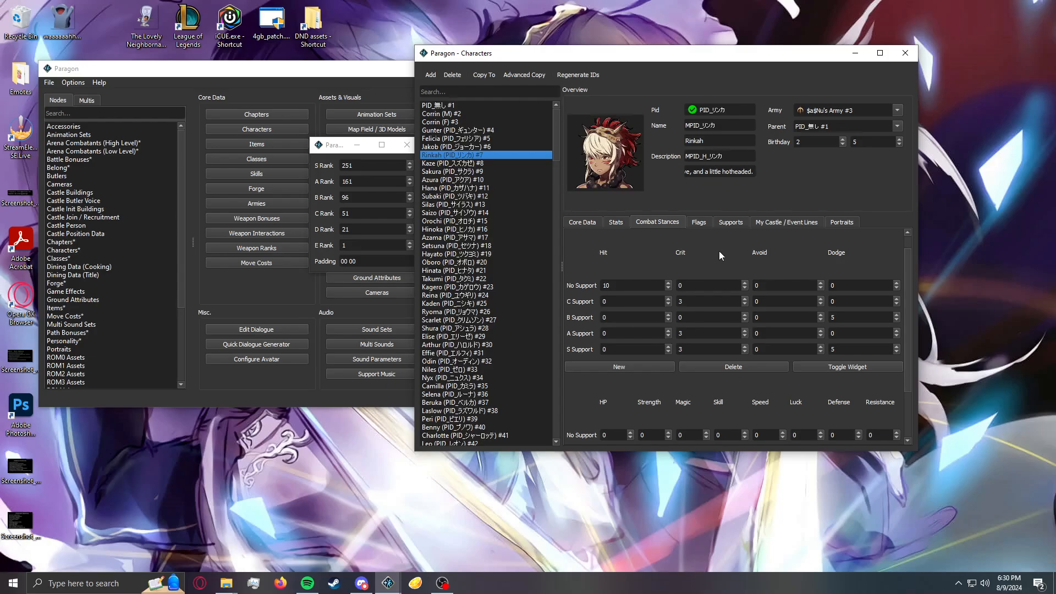
- Examine the Tutorial character's available flags in a maximized Characters window
{"action": "scroll", "coordinate": [579, 267], "scroll_direction": "down", "scroll_amount": 2}
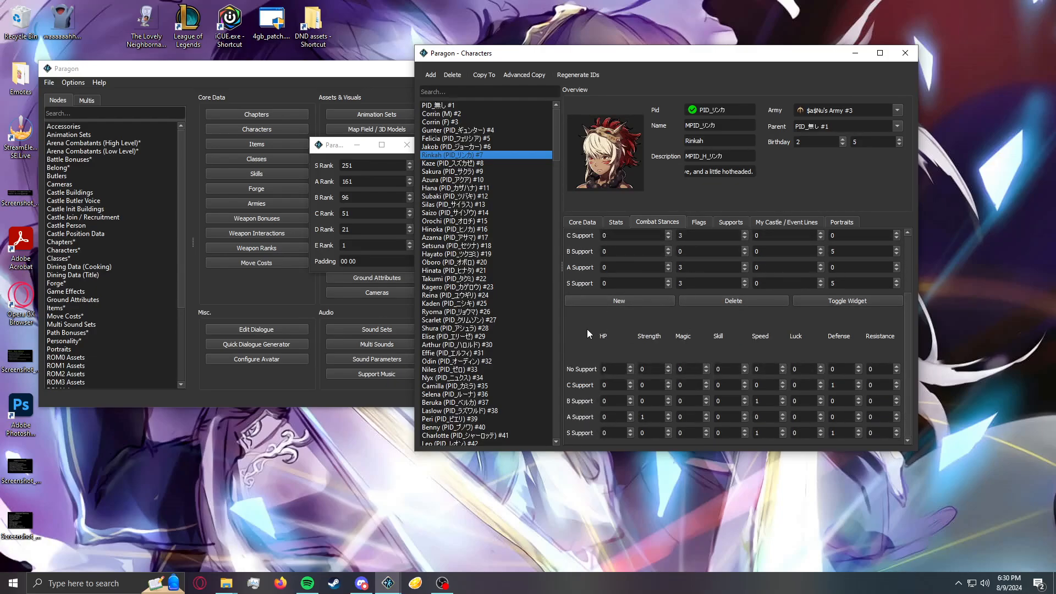
{"action": "left_click", "coordinate": [700, 223]}
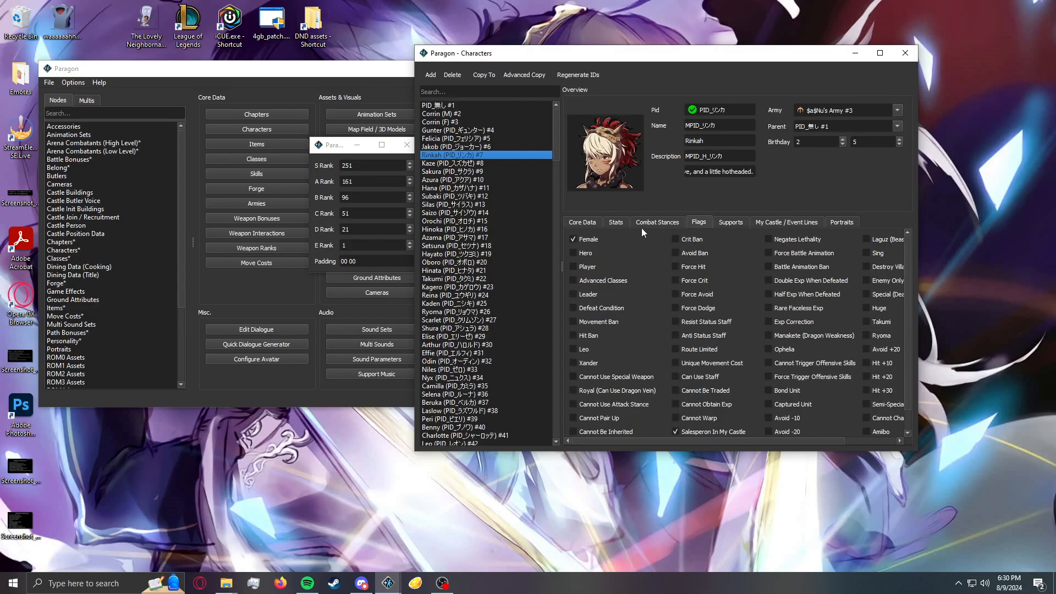
{"action": "left_click_drag", "start_coordinate": [557, 154], "coordinate": [549, 459]}
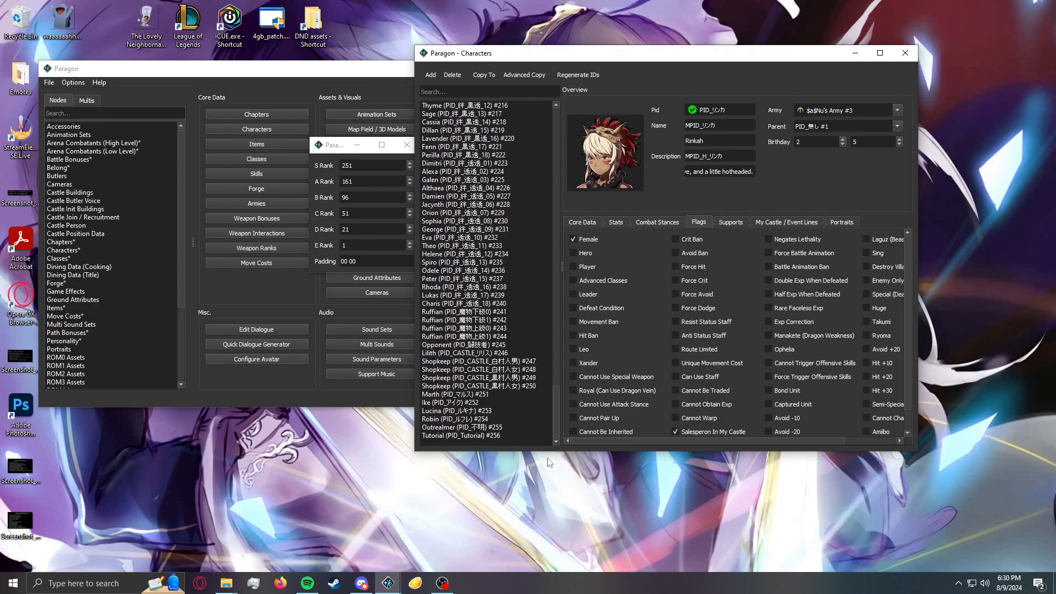
{"action": "left_click", "coordinate": [493, 437]}
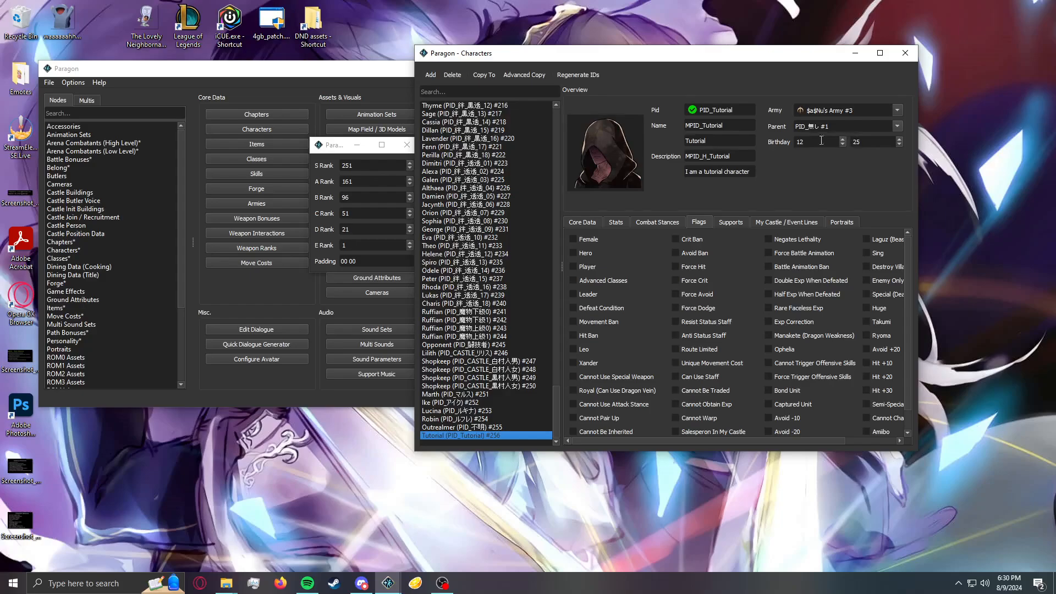
{"action": "left_click", "coordinate": [881, 53]}
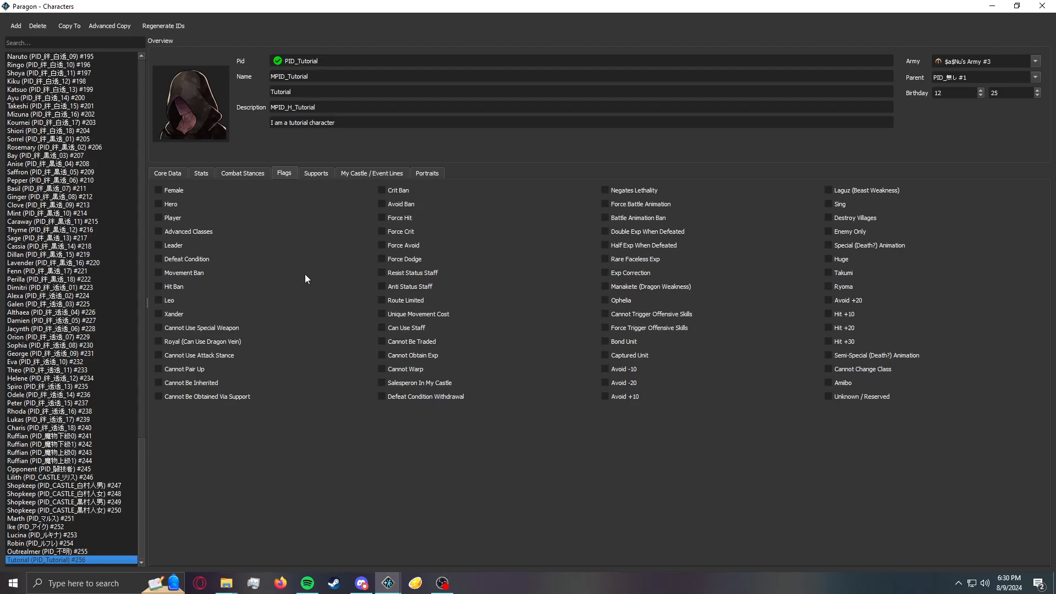
- Examine Orochi's support index and routes, and the support types of her Hinata, Jakob, Odin and Oboro entries
{"action": "left_click", "coordinate": [315, 174]}
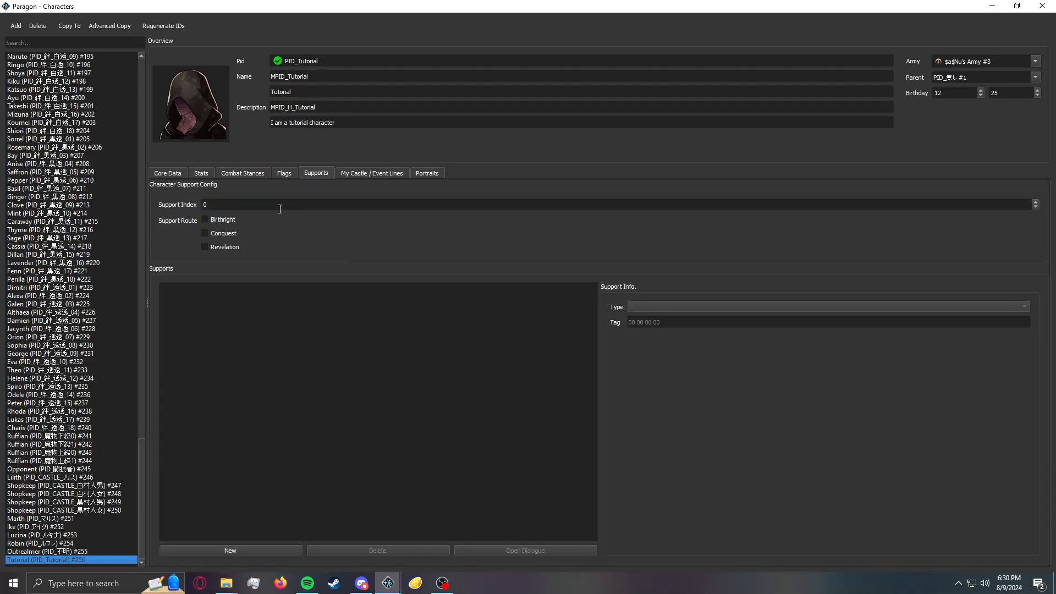
{"action": "left_click_drag", "start_coordinate": [141, 510], "coordinate": [123, 111]}
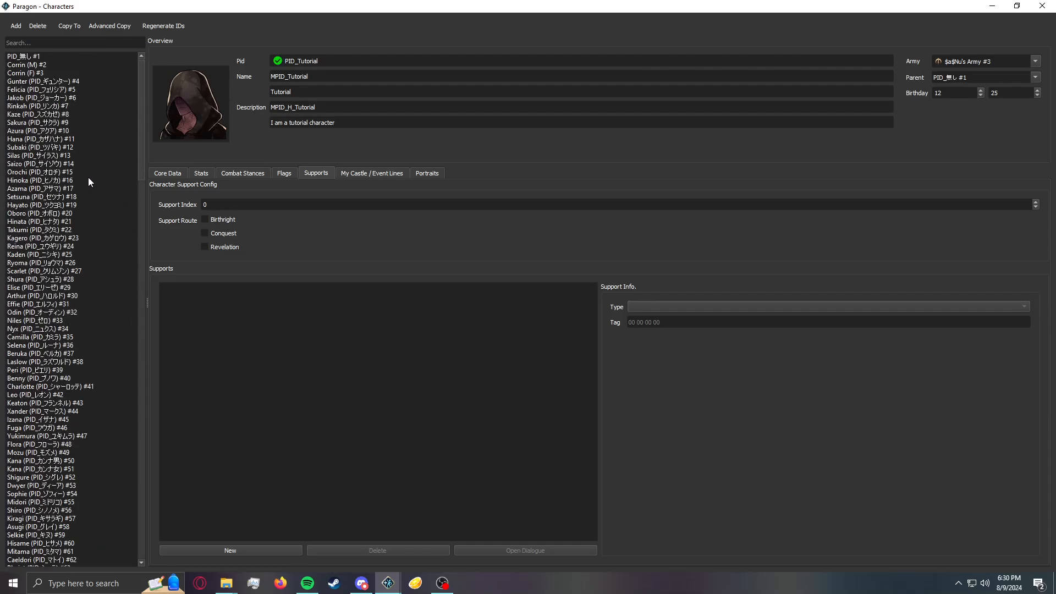
{"action": "left_click", "coordinate": [71, 172]}
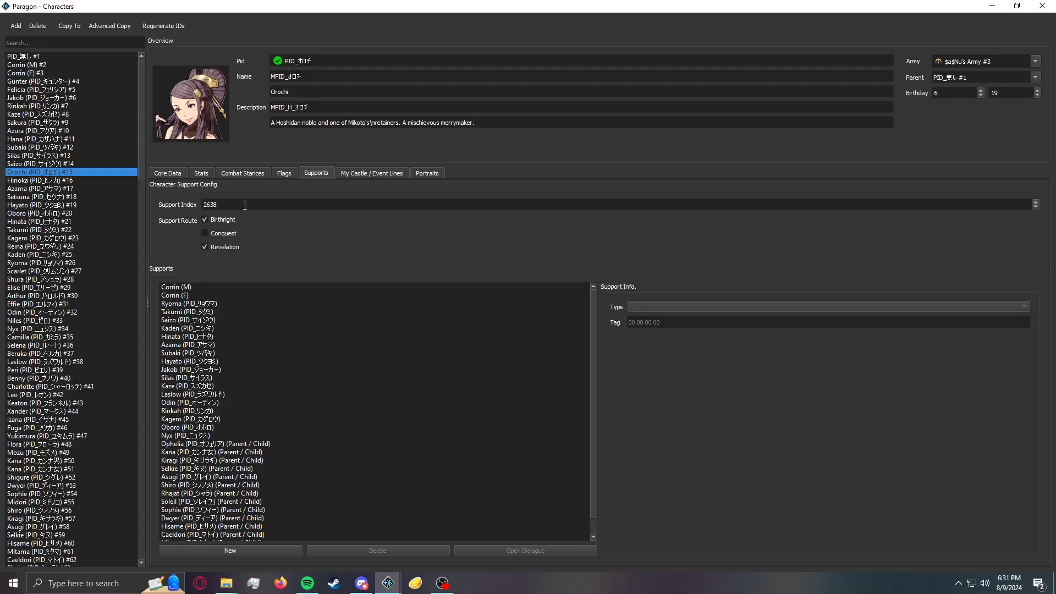
{"action": "left_click", "coordinate": [203, 339]}
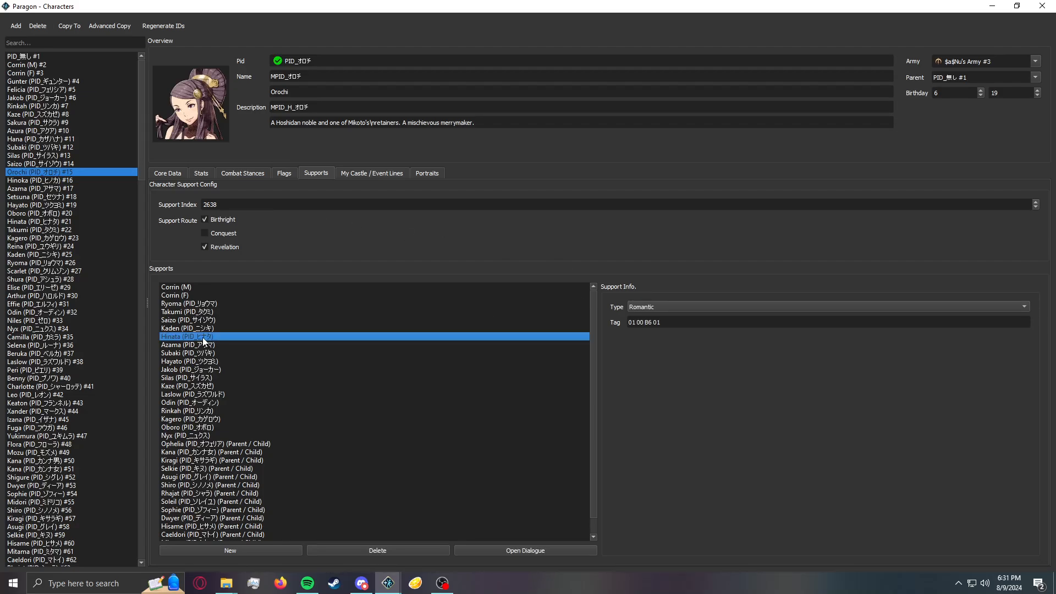
{"action": "left_click", "coordinate": [200, 372]}
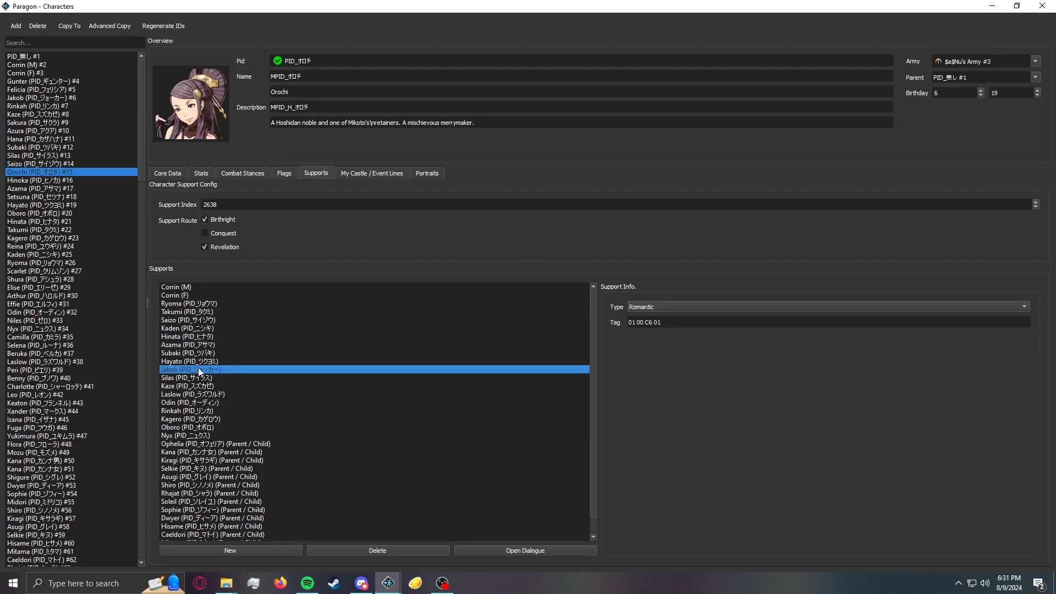
{"action": "left_click", "coordinate": [203, 404]}
{"action": "left_click", "coordinate": [649, 309]}
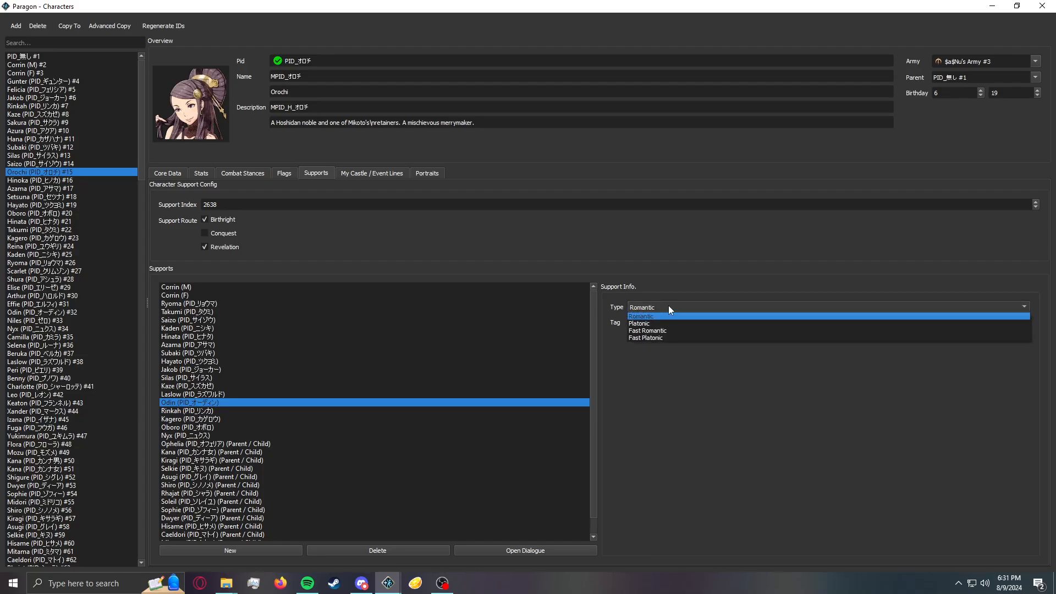
{"action": "left_click", "coordinate": [669, 306]}
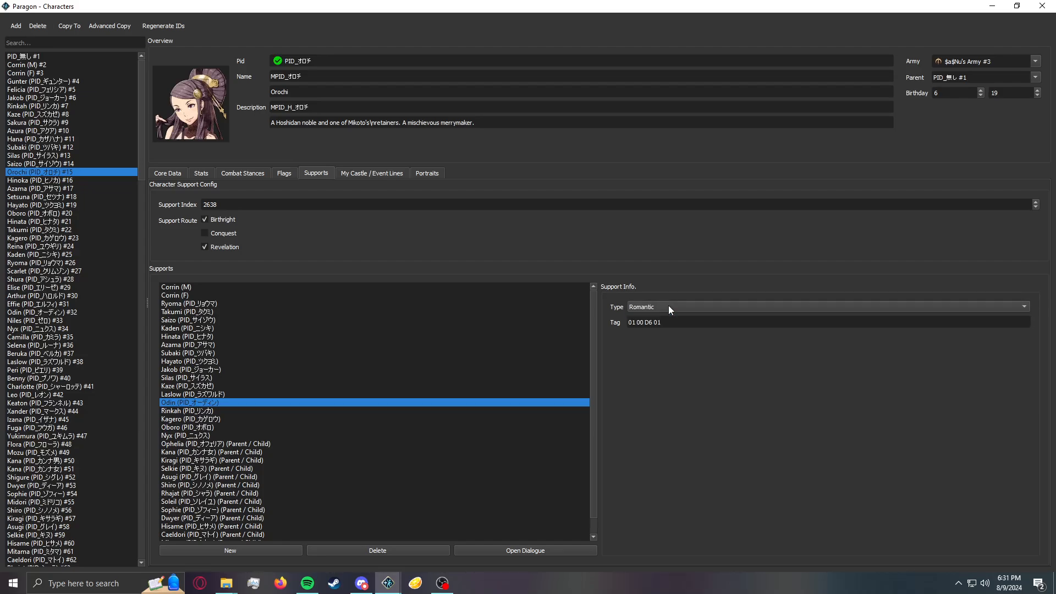
{"action": "left_click", "coordinate": [205, 428]}
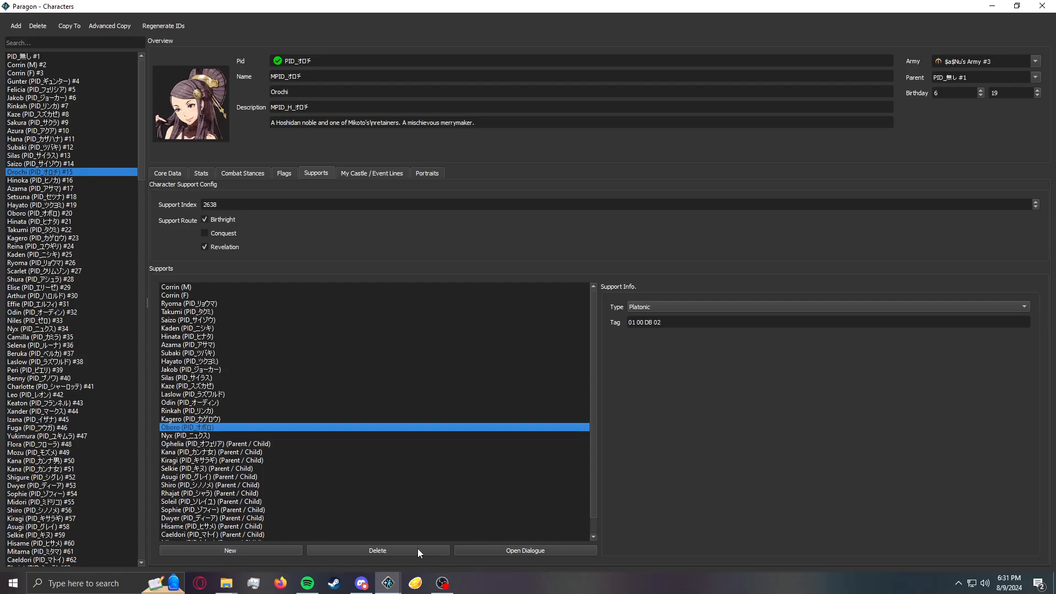
- Examine the Tutorial character's My Castle / Event Lines, from the text fields down to the voice line fields
{"action": "left_click_drag", "start_coordinate": [140, 134], "coordinate": [111, 565]}
{"action": "left_click", "coordinate": [111, 562]}
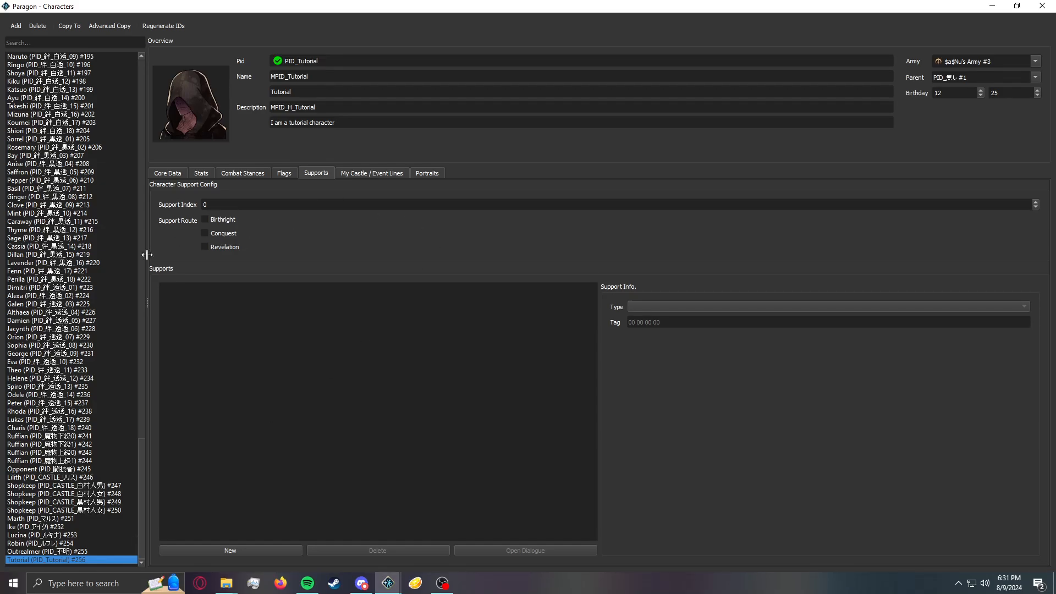
{"action": "left_click", "coordinate": [379, 175]}
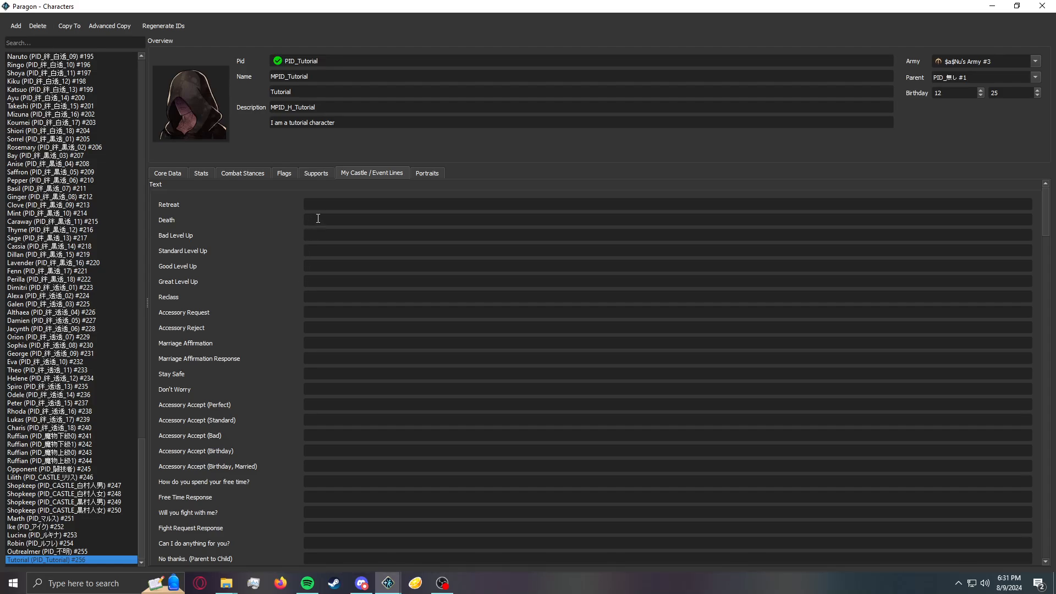
{"action": "scroll", "coordinate": [233, 227], "scroll_direction": "down", "scroll_amount": 10}
{"action": "scroll", "coordinate": [240, 298], "scroll_direction": "down", "scroll_amount": 12}
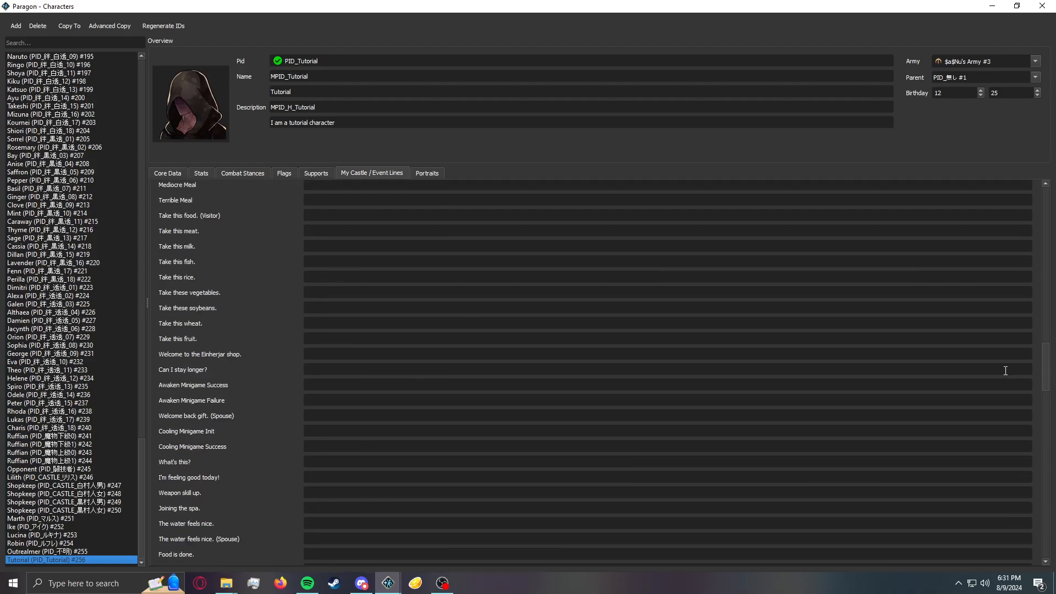
{"action": "left_click", "coordinate": [349, 322]}
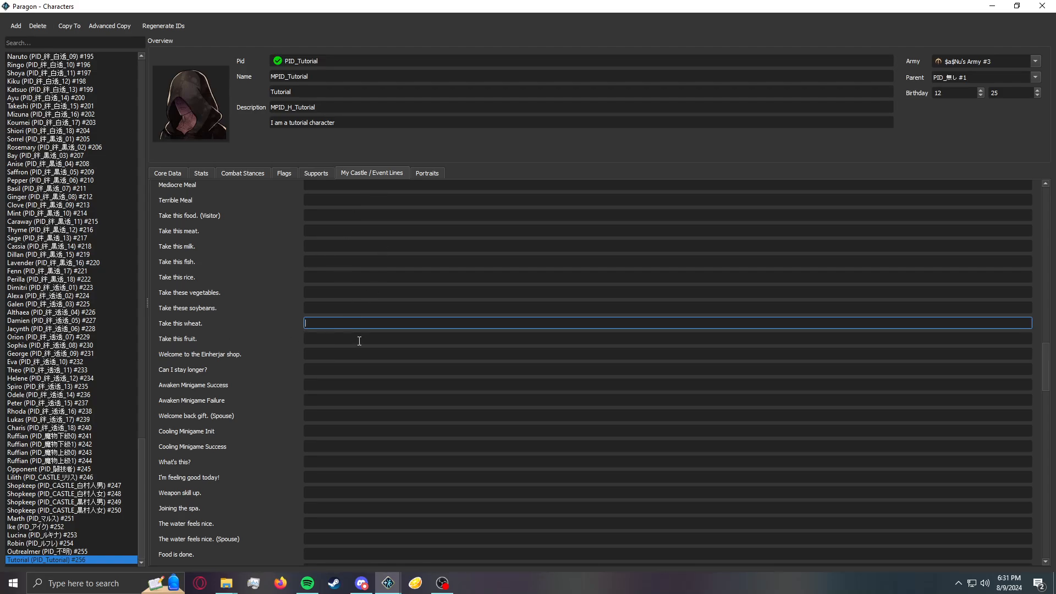
{"action": "scroll", "coordinate": [357, 335], "scroll_direction": "down", "scroll_amount": 3}
{"action": "scroll", "coordinate": [386, 336], "scroll_direction": "down", "scroll_amount": 7}
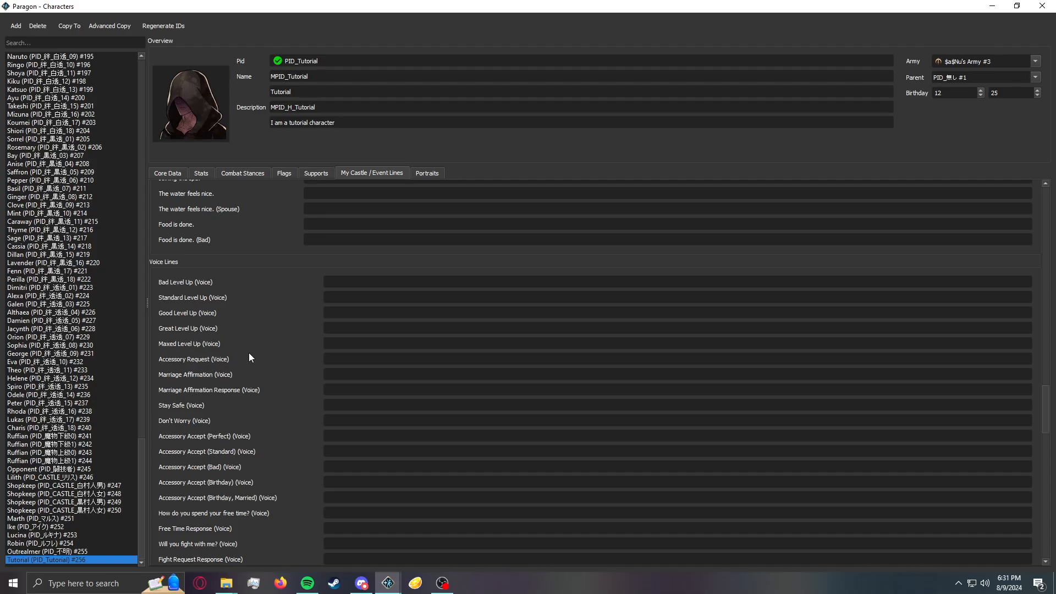
{"action": "scroll", "coordinate": [200, 261], "scroll_direction": "up", "scroll_amount": 3}
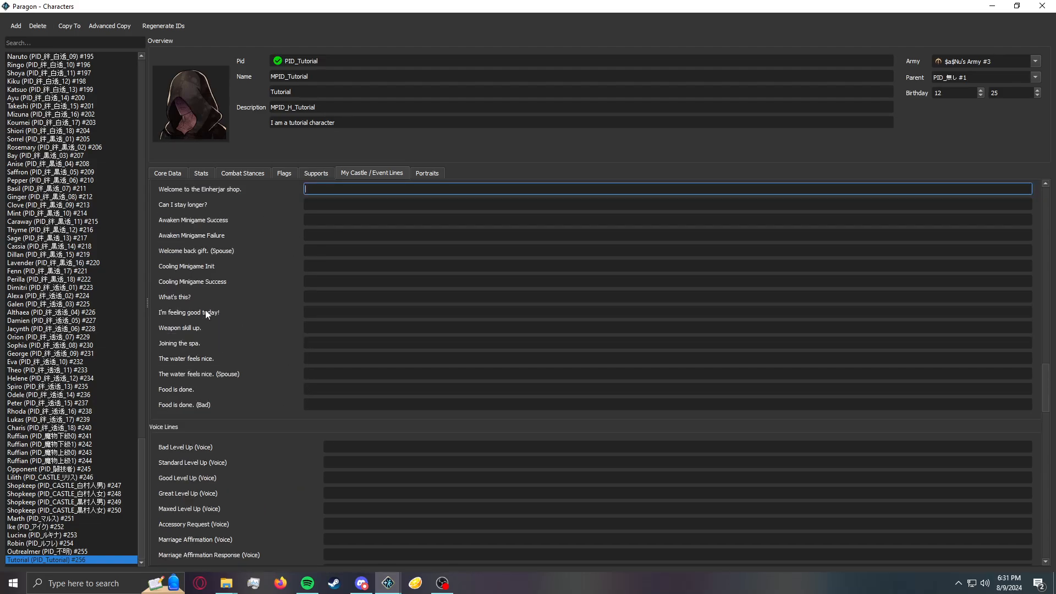
{"action": "scroll", "coordinate": [286, 308], "scroll_direction": "down", "scroll_amount": 4}
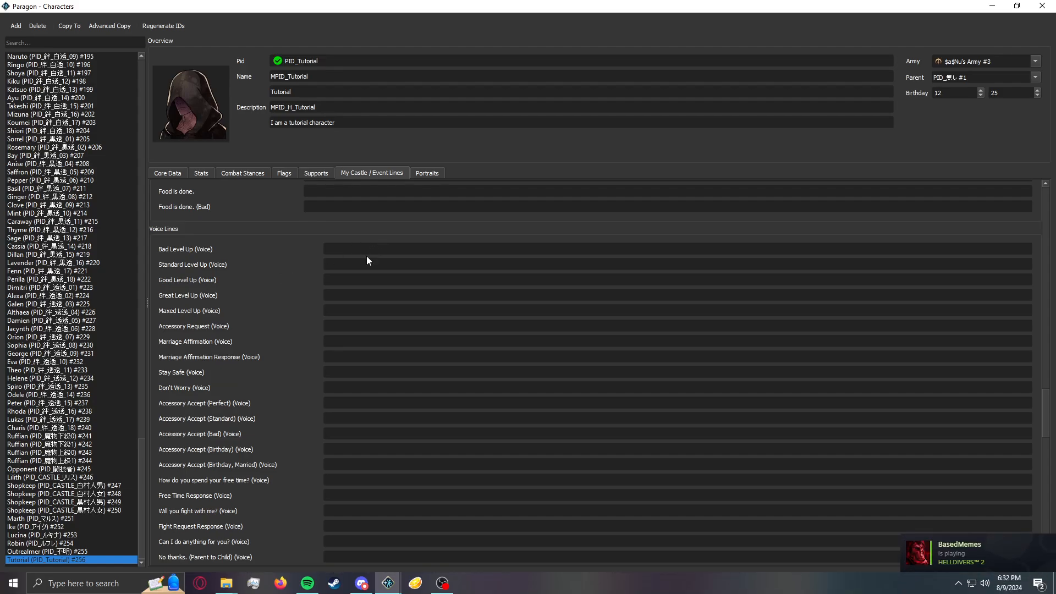
- Examine how Selkie's voice lines are written throughout the Voice Lines section
{"action": "left_click_drag", "start_coordinate": [137, 446], "coordinate": [142, 160]}
{"action": "left_click", "coordinate": [60, 131]}
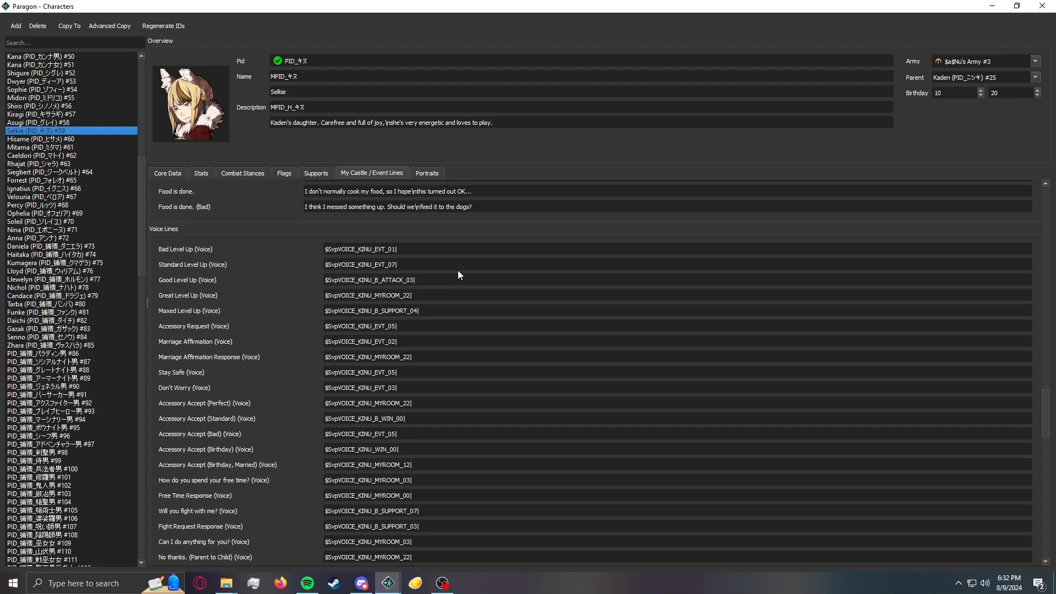
{"action": "scroll", "coordinate": [458, 270], "scroll_direction": "down", "scroll_amount": 10}
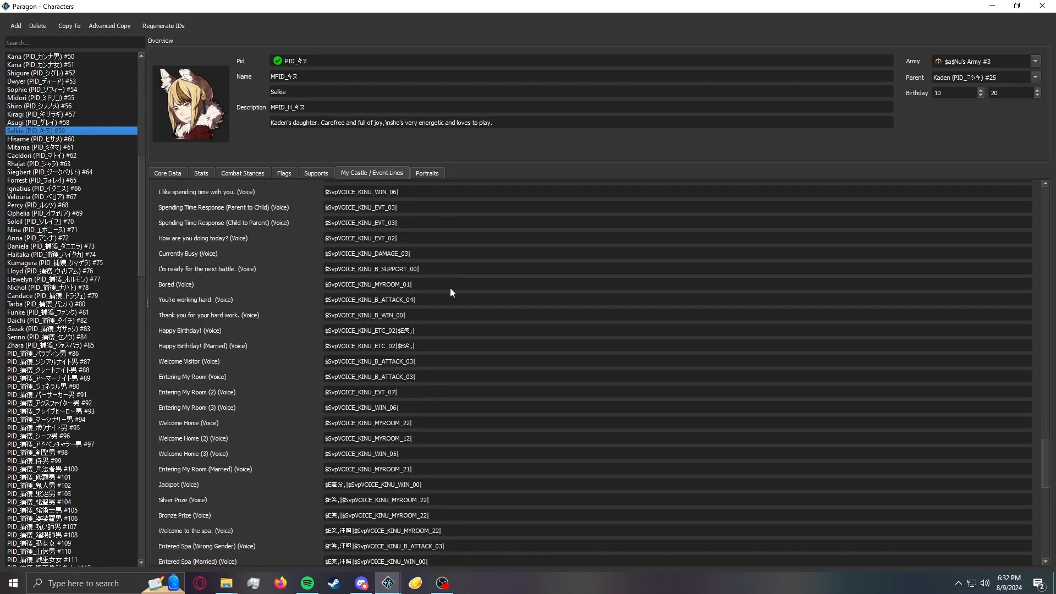
{"action": "scroll", "coordinate": [450, 288], "scroll_direction": "down", "scroll_amount": 5}
{"action": "scroll", "coordinate": [450, 288], "scroll_direction": "down", "scroll_amount": 5}
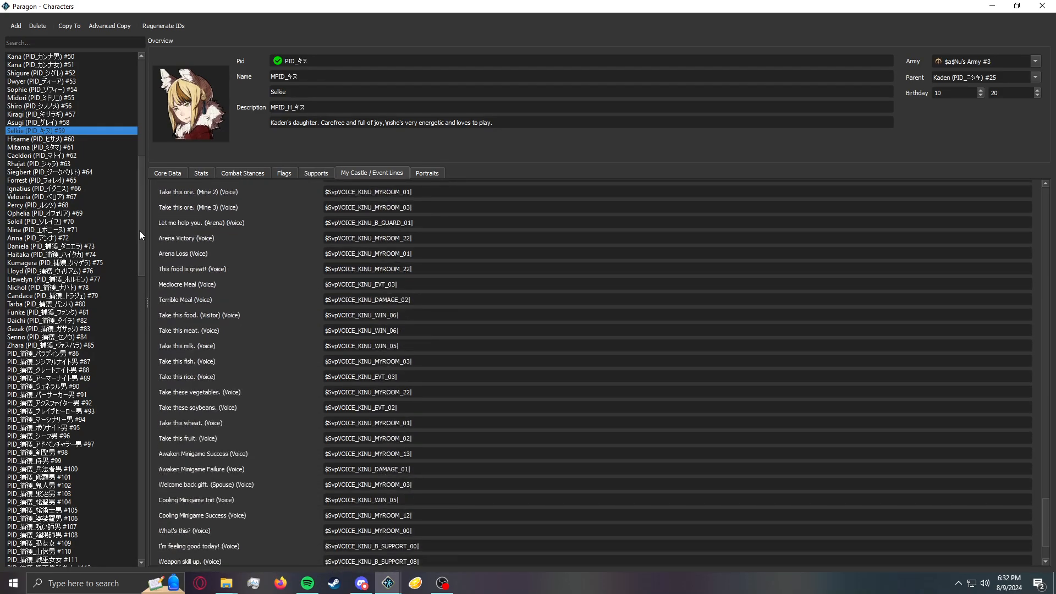
- Return to the Tutorial character's event lines and check the Retreat and Death text fields
{"action": "left_click_drag", "start_coordinate": [140, 226], "coordinate": [100, 550]}
{"action": "left_click", "coordinate": [87, 559]}
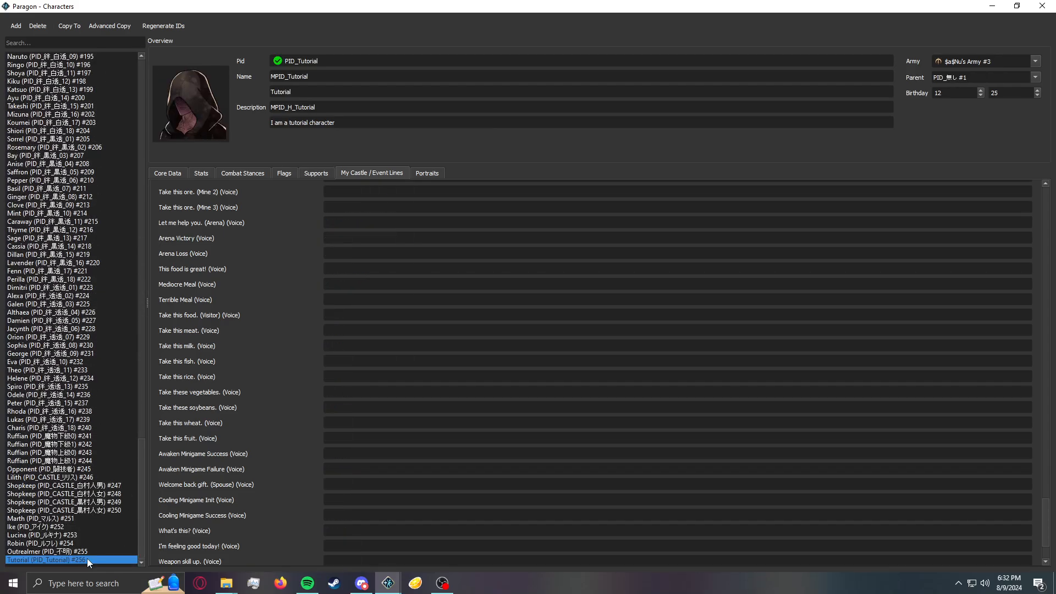
{"action": "scroll", "coordinate": [248, 306], "scroll_direction": "up", "scroll_amount": 5}
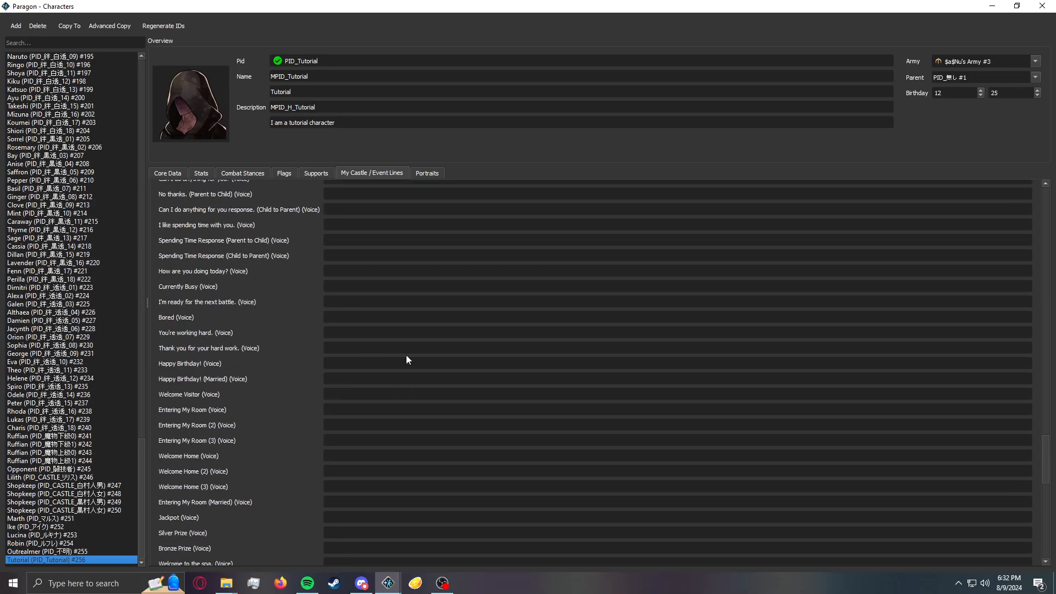
{"action": "left_click_drag", "start_coordinate": [1043, 466], "coordinate": [1032, 197]}
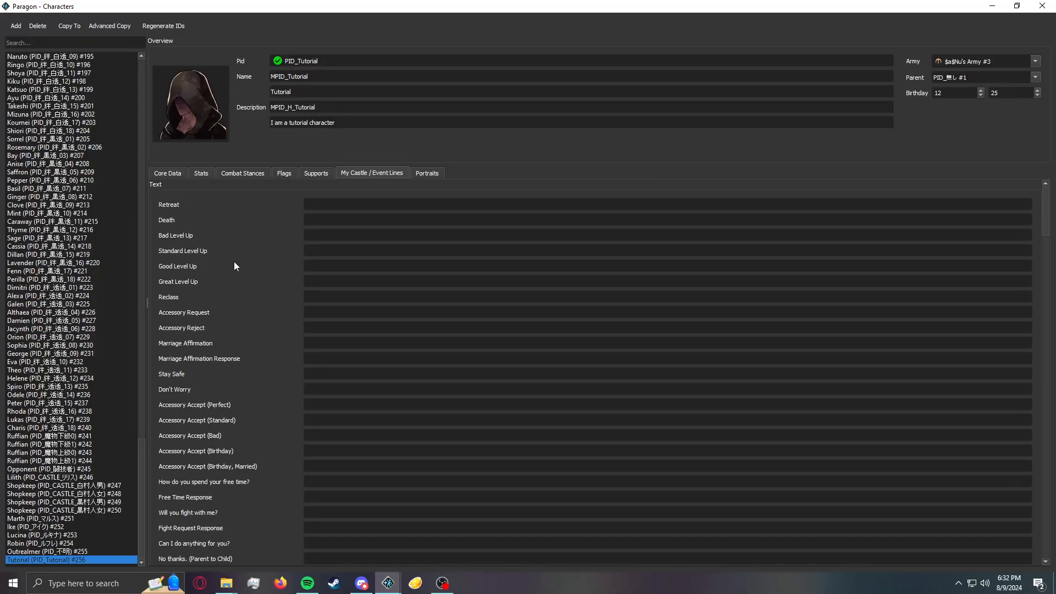
{"action": "left_click", "coordinate": [357, 204]}
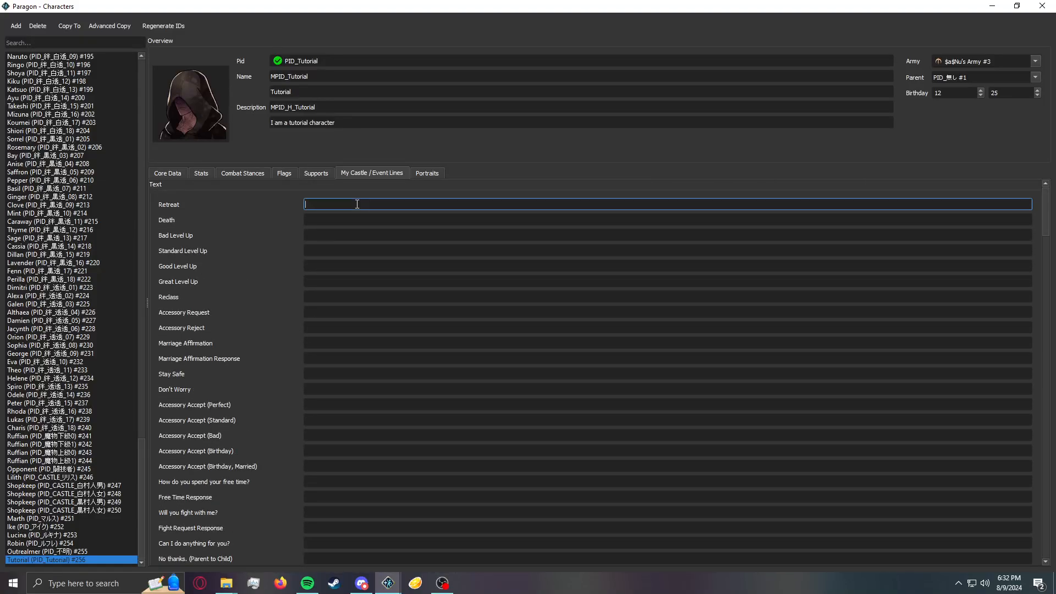
{"action": "left_click", "coordinate": [340, 220]}
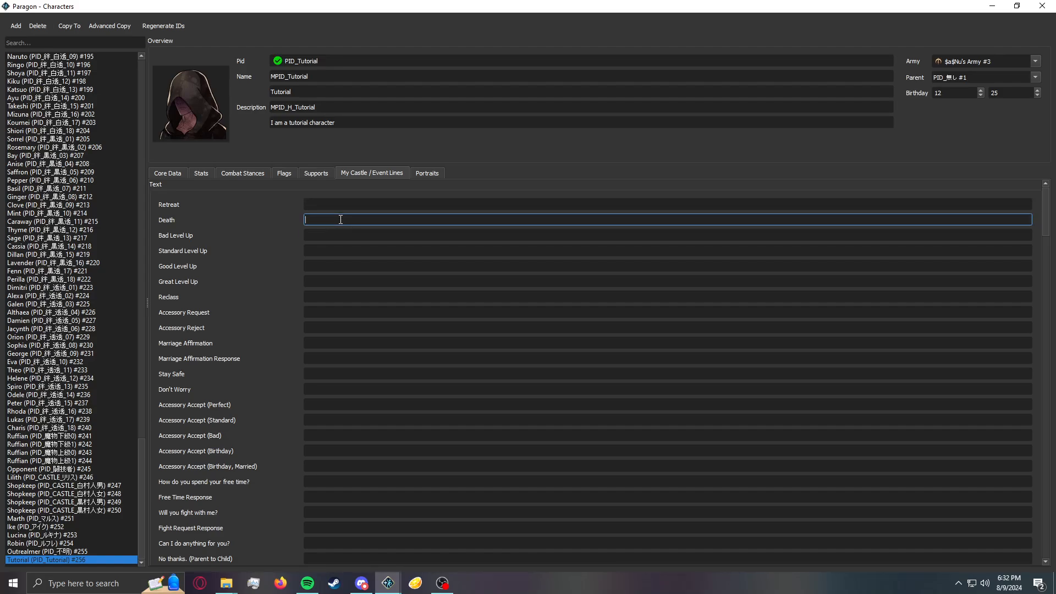
- Switch to Discord and read the retreat line format in the My Castle/ Event Lines section of the New Paragon Tutorials: Characters post
{"action": "key", "text": "alt+Tab"}
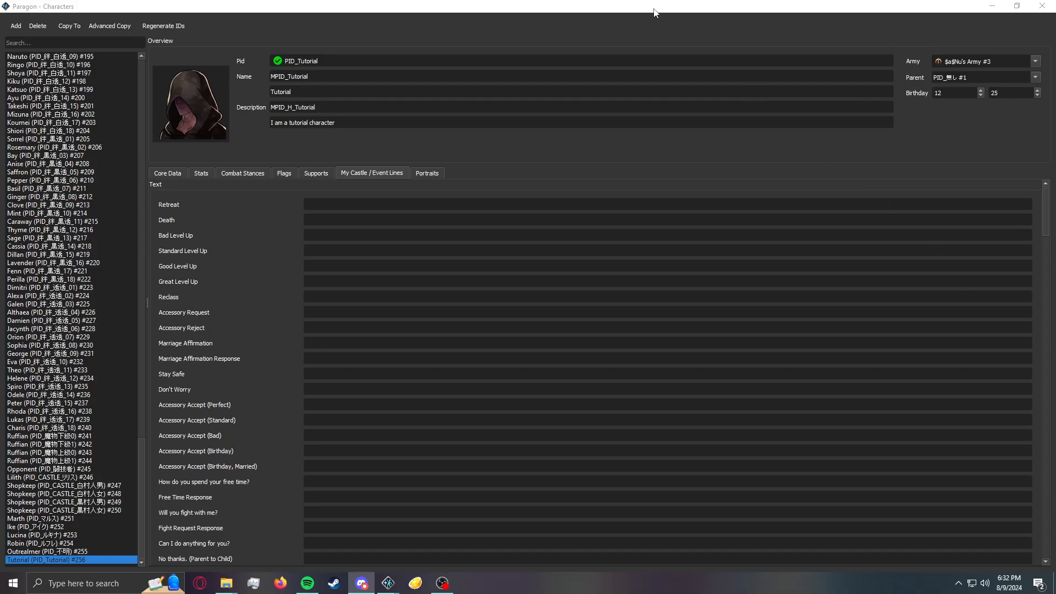
{"action": "left_click_drag", "start_coordinate": [655, 8], "coordinate": [1052, 214]}
{"action": "left_click_drag", "start_coordinate": [1055, 5], "coordinate": [556, 1]}
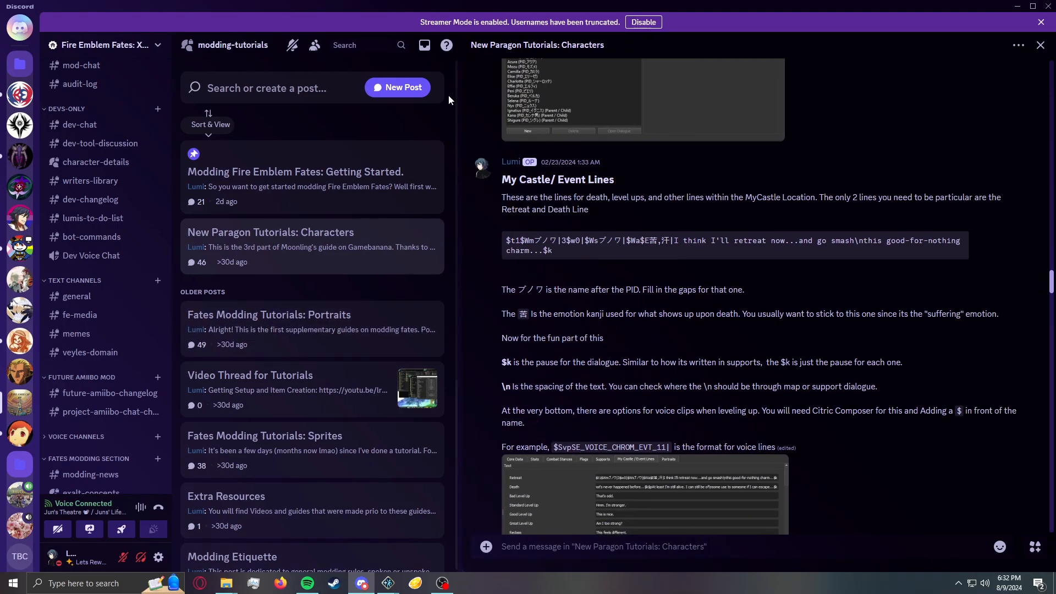
{"action": "left_click", "coordinate": [1019, 45]}
{"action": "left_click", "coordinate": [1018, 45]}
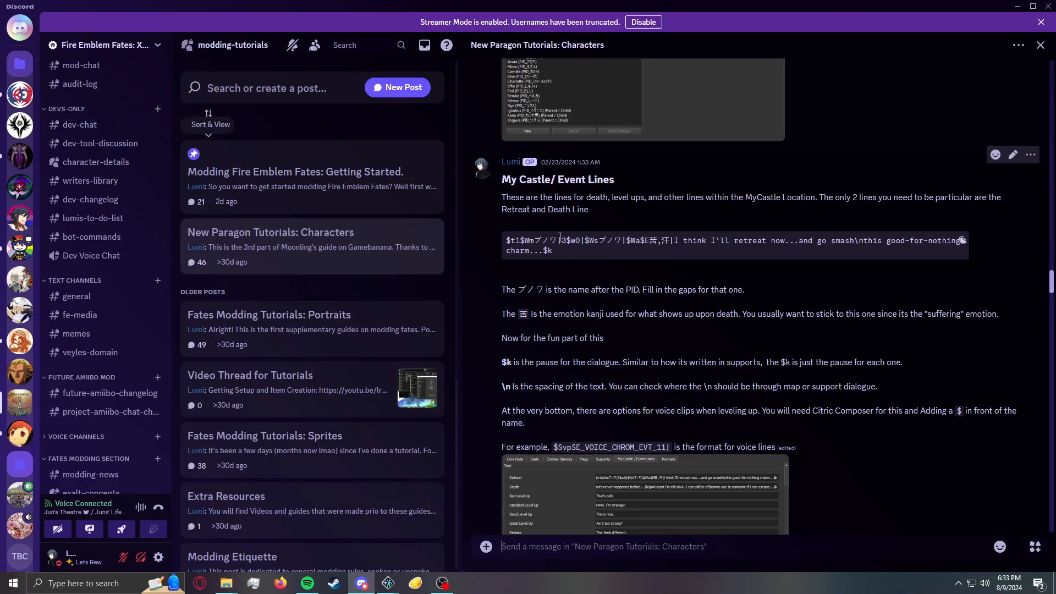
- Switch back to Paragon and look through the Tutorial character's portrait expressions in a maximized Characters window
{"action": "left_click_drag", "start_coordinate": [571, 4], "coordinate": [572, 0]}
{"action": "left_click_drag", "start_coordinate": [1055, 170], "coordinate": [687, 98]}
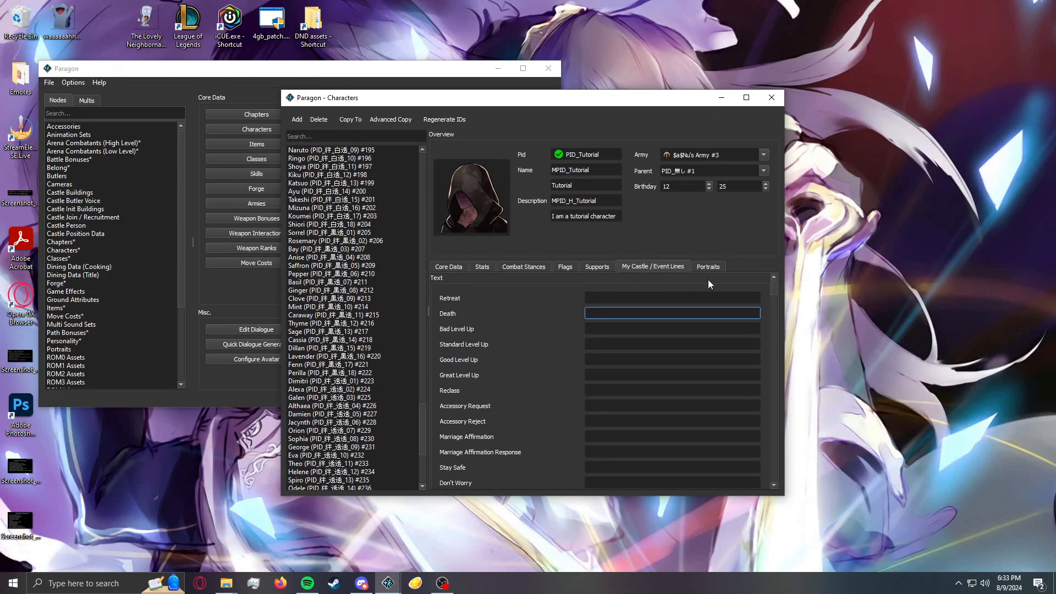
{"action": "left_click", "coordinate": [708, 266]}
{"action": "left_click", "coordinate": [746, 98]}
{"action": "left_click", "coordinate": [631, 559]}
{"action": "left_click", "coordinate": [631, 559]}
{"action": "left_click", "coordinate": [631, 559]}
{"action": "left_click", "coordinate": [631, 559]}
{"action": "left_click", "coordinate": [632, 559]}
{"action": "left_click", "coordinate": [631, 559]}
- Look through the Tutorial character's other portrait types, paging through their expressions
{"action": "left_click", "coordinate": [506, 193]}
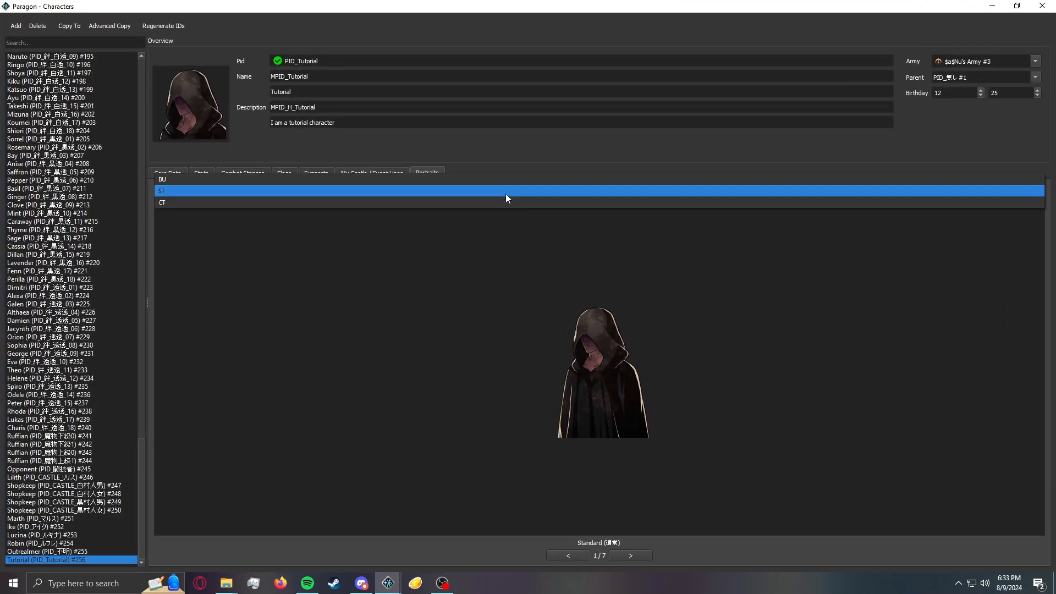
{"action": "left_click", "coordinate": [506, 193]}
{"action": "left_click", "coordinate": [477, 190]}
{"action": "left_click", "coordinate": [471, 192]}
{"action": "left_click", "coordinate": [627, 557]}
{"action": "left_click", "coordinate": [627, 557]}
{"action": "left_click", "coordinate": [628, 557]}
- Display the Tutorial character's BU portraits and page through all expressions up to Blush
{"action": "left_click", "coordinate": [430, 190]}
{"action": "left_click", "coordinate": [385, 187]}
{"action": "left_click", "coordinate": [385, 187]}
{"action": "left_click", "coordinate": [358, 178]}
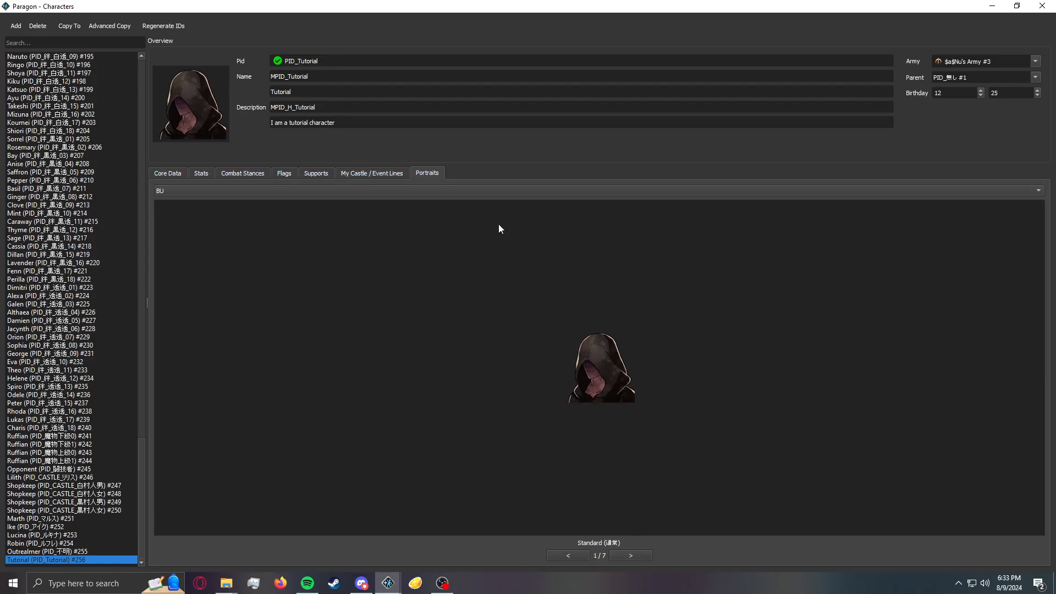
{"action": "left_click", "coordinate": [630, 558]}
{"action": "left_click", "coordinate": [630, 560]}
{"action": "left_click", "coordinate": [630, 559]}
{"action": "left_click", "coordinate": [630, 560]}
{"action": "left_click", "coordinate": [630, 559]}
{"action": "left_click", "coordinate": [629, 560]}
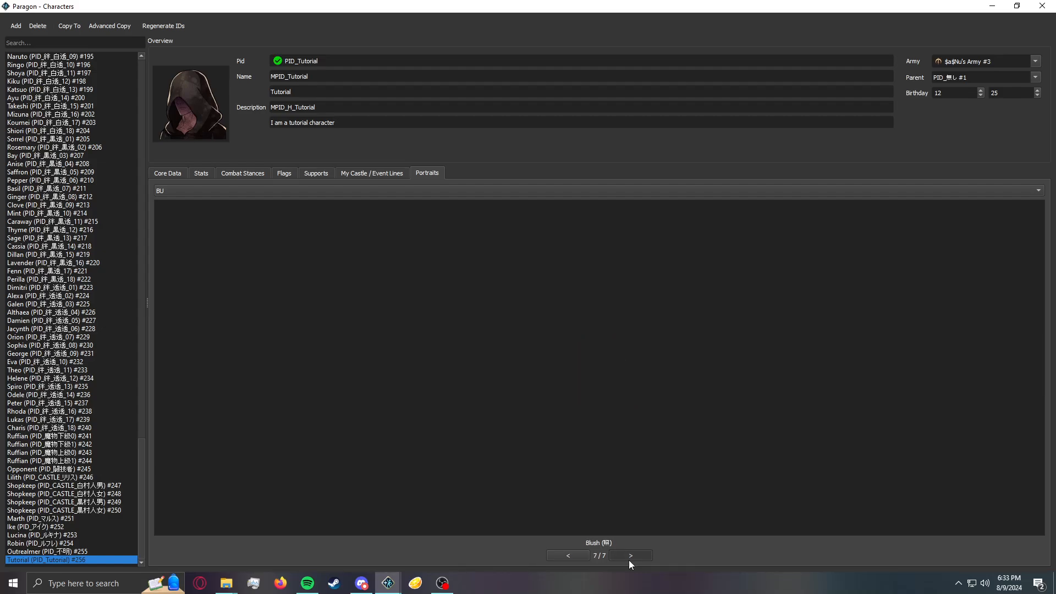
- Return to the Tutorial character's core data and select its Aid value, AID_Tutorial
{"action": "left_click", "coordinate": [629, 560]}
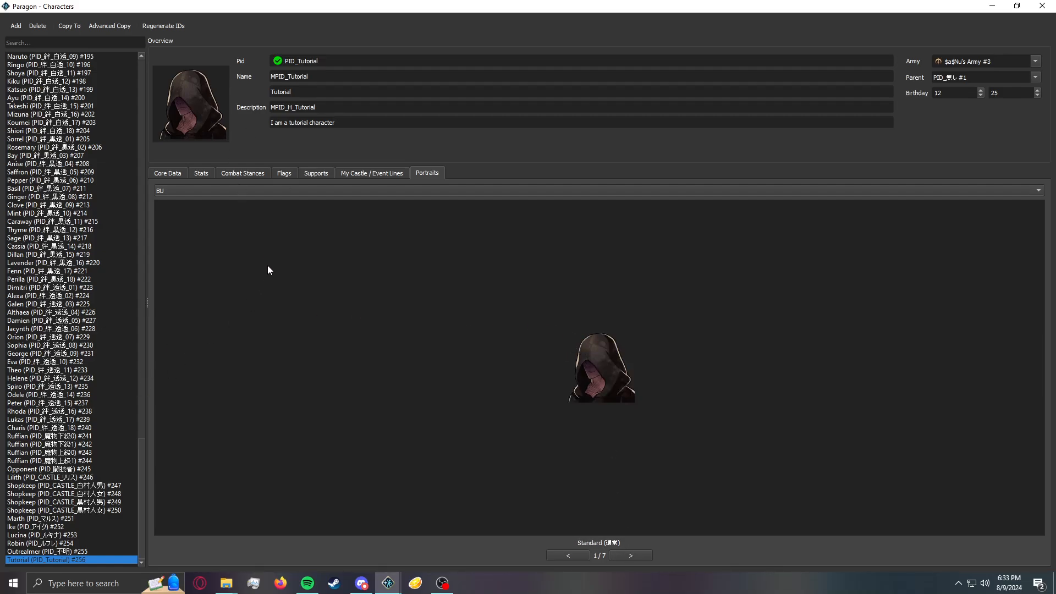
{"action": "left_click", "coordinate": [387, 585]}
{"action": "left_click", "coordinate": [178, 172]}
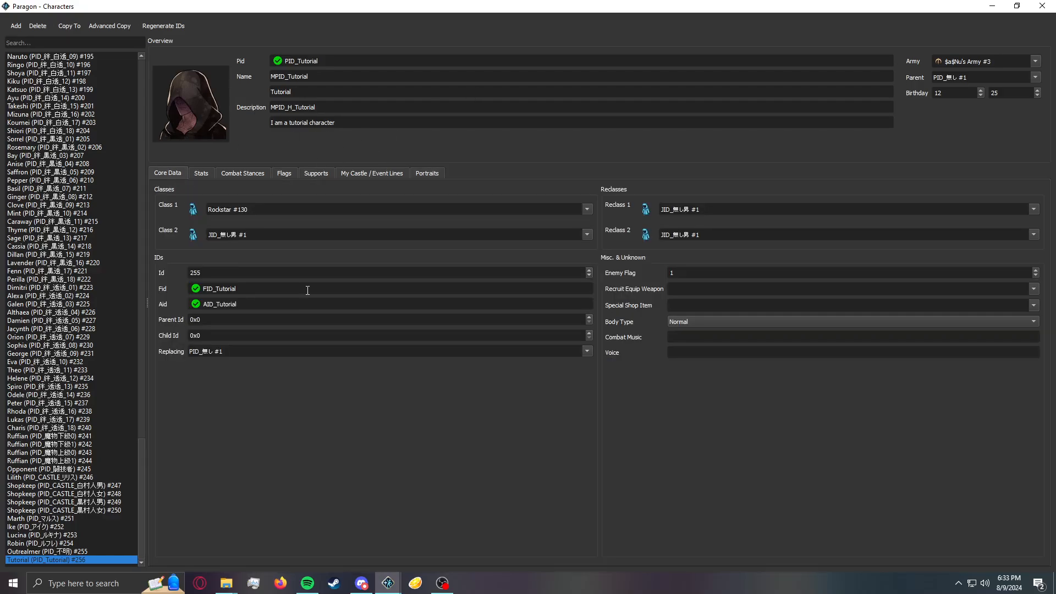
{"action": "double_click", "coordinate": [262, 305]}
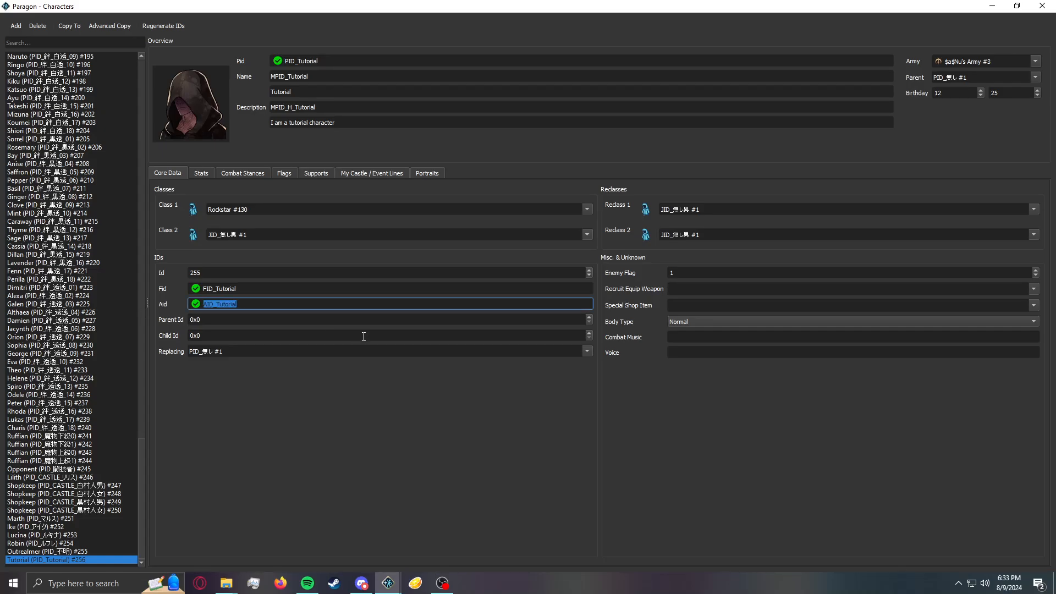
- Close the Characters window and open ROM3 Assets in a maximized window
{"action": "left_click_drag", "start_coordinate": [662, 1], "coordinate": [502, 83]}
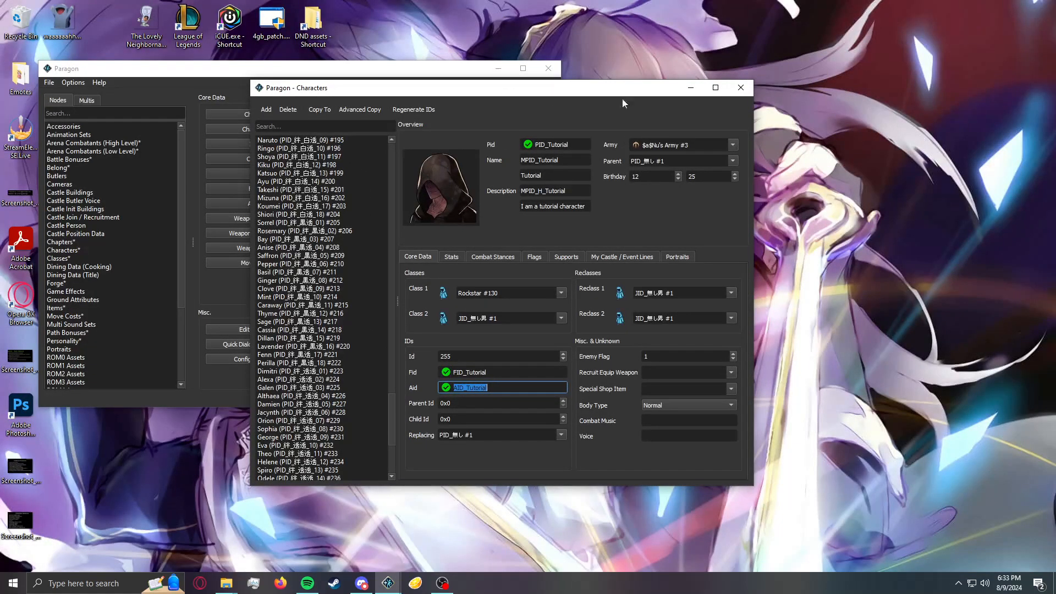
{"action": "left_click", "coordinate": [741, 88]}
{"action": "left_click", "coordinate": [400, 204]}
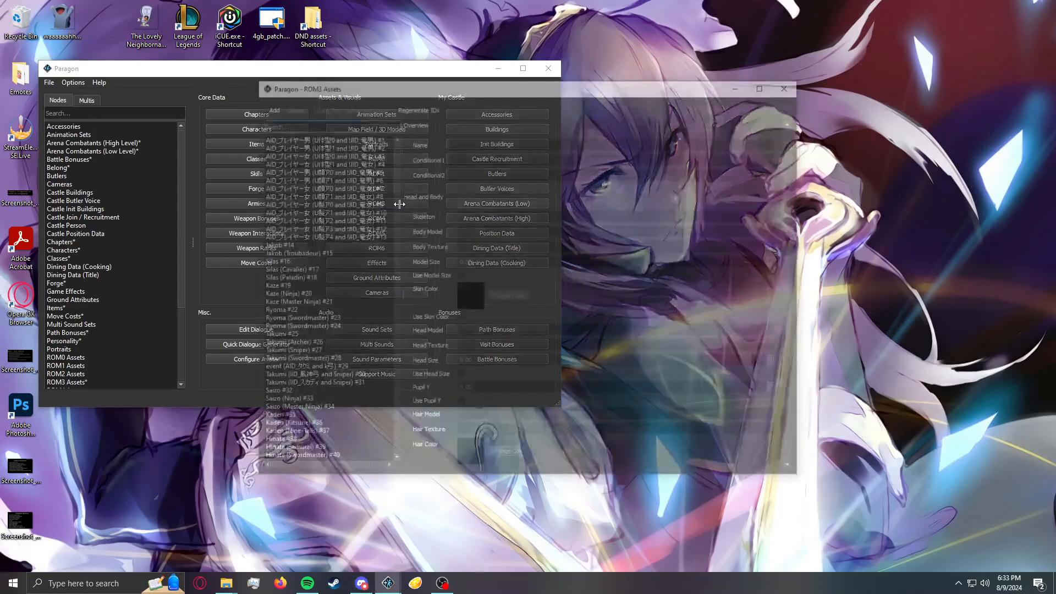
{"action": "left_click", "coordinate": [770, 83]}
- Look through the head, hair, outfit, weapon and accessory fields of Lucina's ROM3 entry
{"action": "left_click_drag", "start_coordinate": [142, 113], "coordinate": [139, 492]}
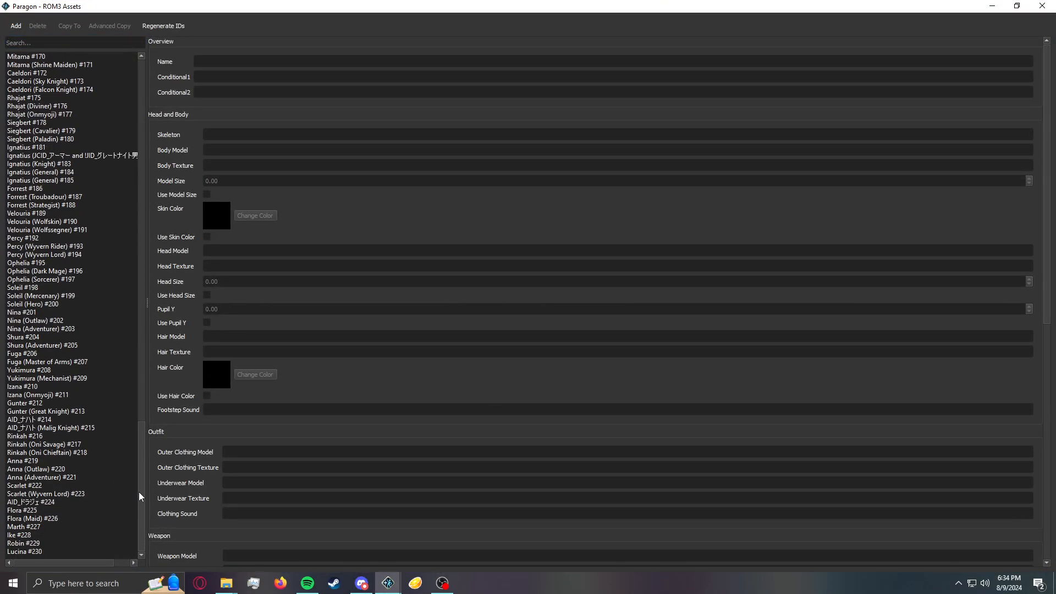
{"action": "left_click", "coordinate": [63, 549]}
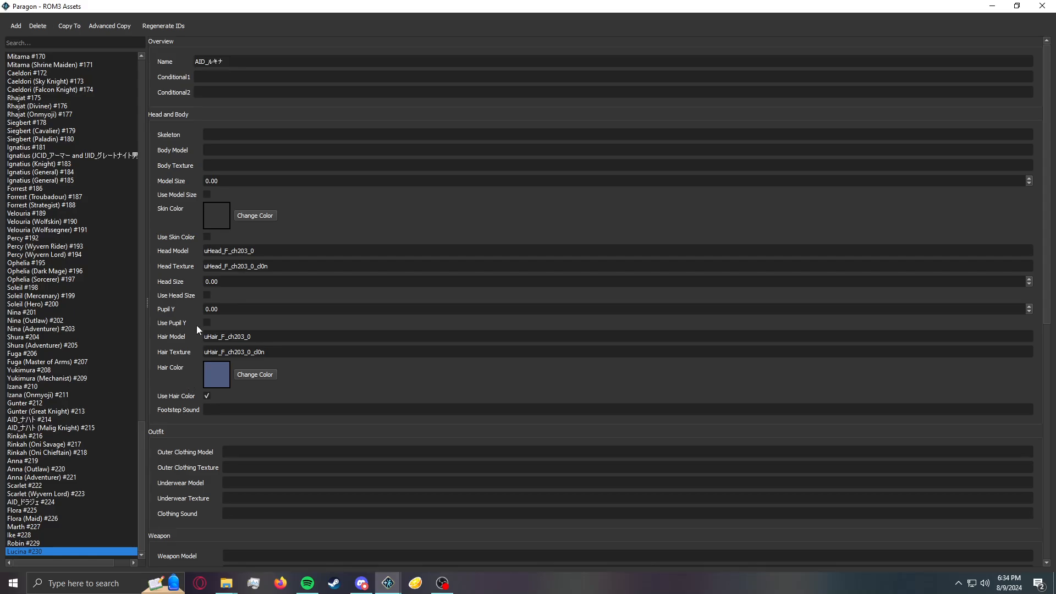
{"action": "scroll", "coordinate": [173, 420], "scroll_direction": "down", "scroll_amount": 5}
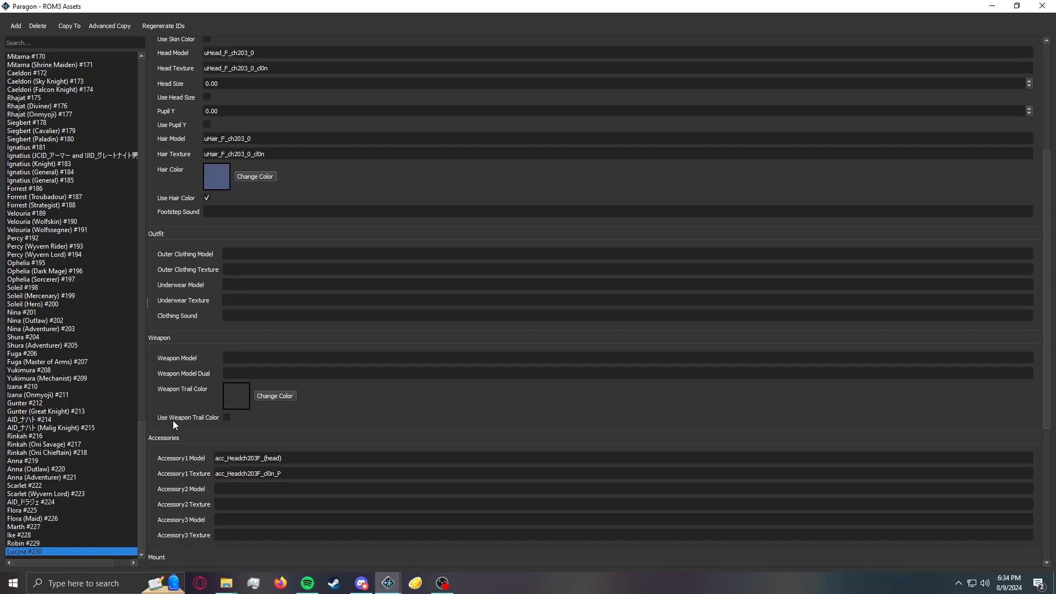
{"action": "scroll", "coordinate": [173, 420], "scroll_direction": "up", "scroll_amount": 4}
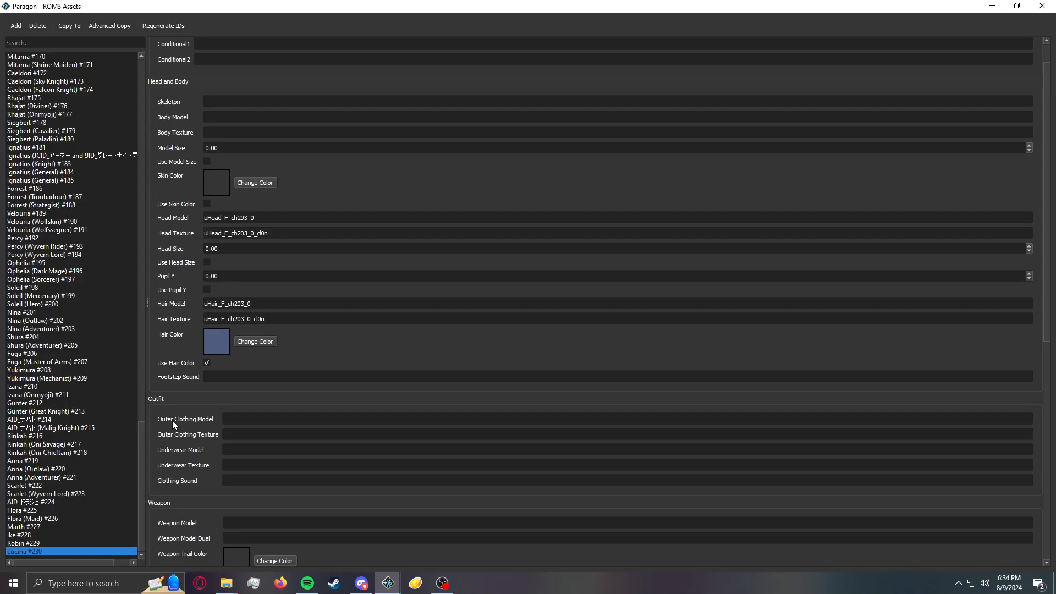
- Compare the body, head, hair and outfit fields of Velouria's base, Wolfskin and Wolfssegner entries
{"action": "left_click", "coordinate": [50, 215]}
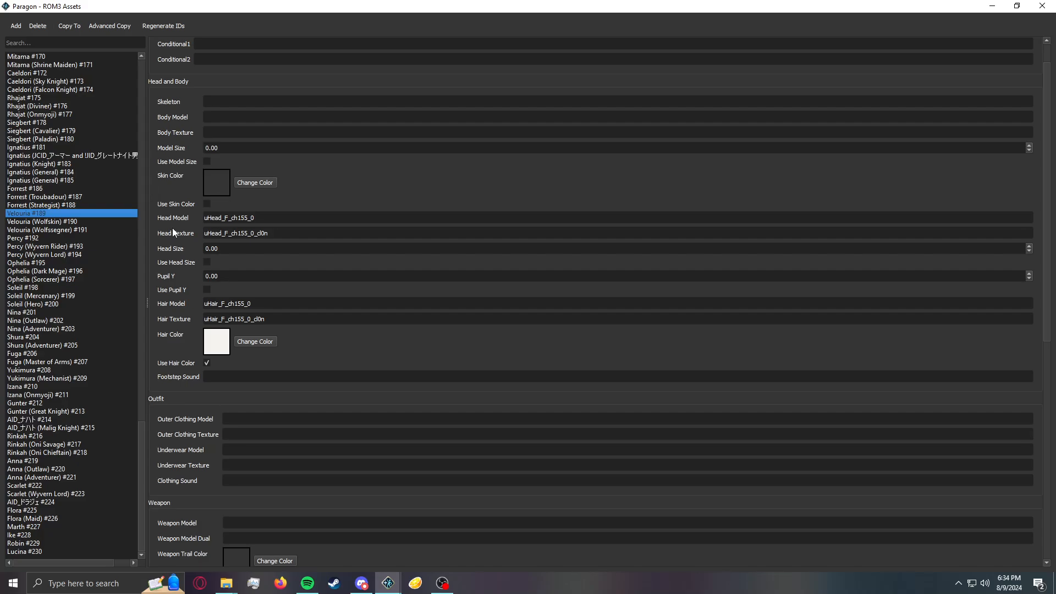
{"action": "left_click", "coordinate": [74, 222]}
{"action": "left_click", "coordinate": [75, 230]}
{"action": "left_click", "coordinate": [77, 223]}
{"action": "left_click", "coordinate": [78, 230]}
{"action": "left_click", "coordinate": [74, 223]}
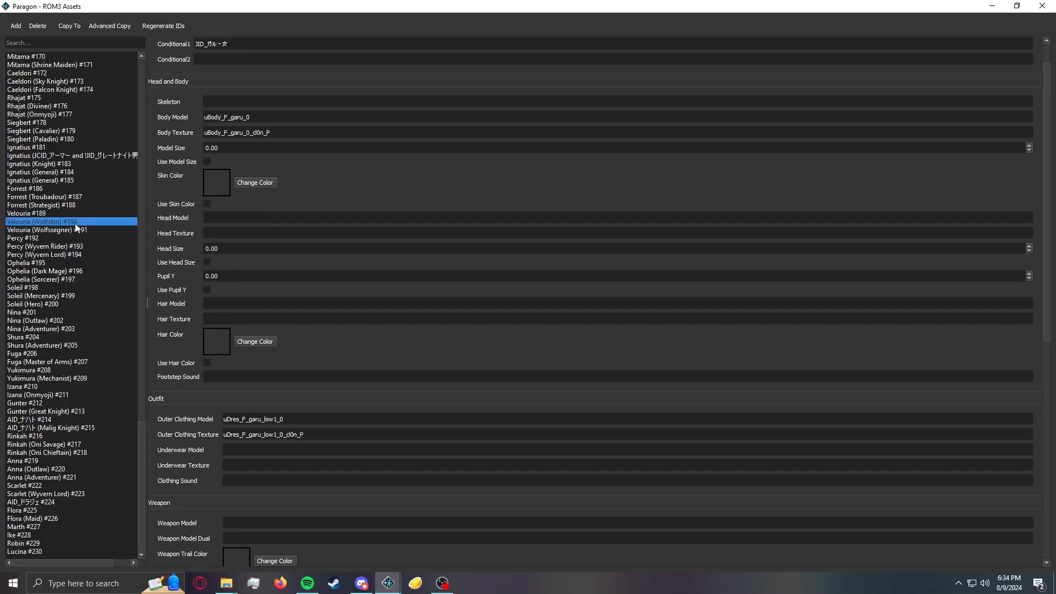
{"action": "left_click", "coordinate": [74, 232]}
{"action": "left_click", "coordinate": [78, 215]}
{"action": "left_click", "coordinate": [89, 221]}
- Examine the Conditional1 class of Velouria's Wolfskin and Wolfssegner entries, and compare them with Lucina's entry
{"action": "scroll", "coordinate": [209, 97], "scroll_direction": "up", "scroll_amount": 1}
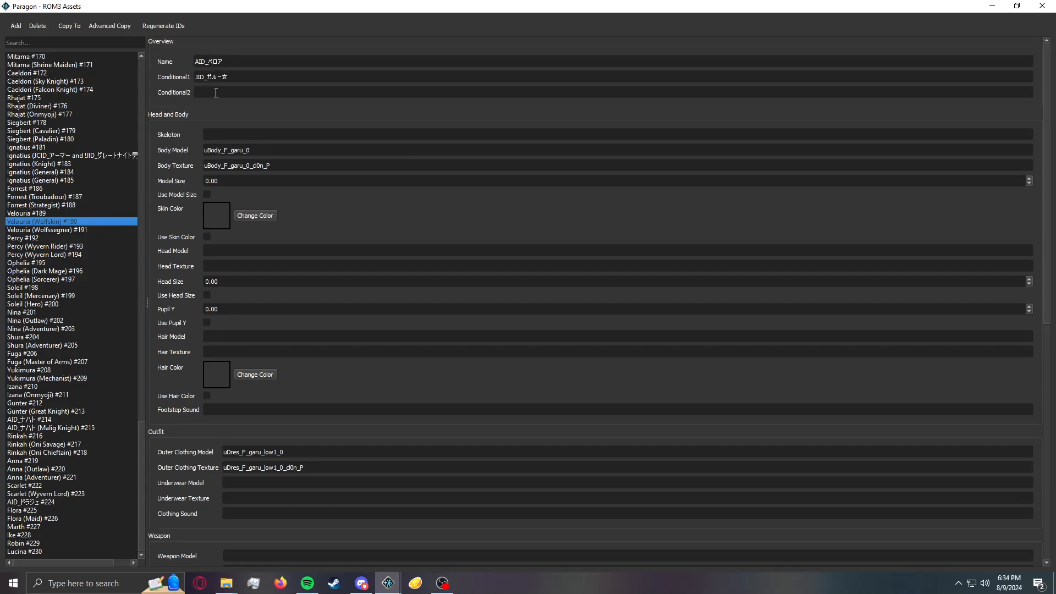
{"action": "left_click", "coordinate": [246, 79]}
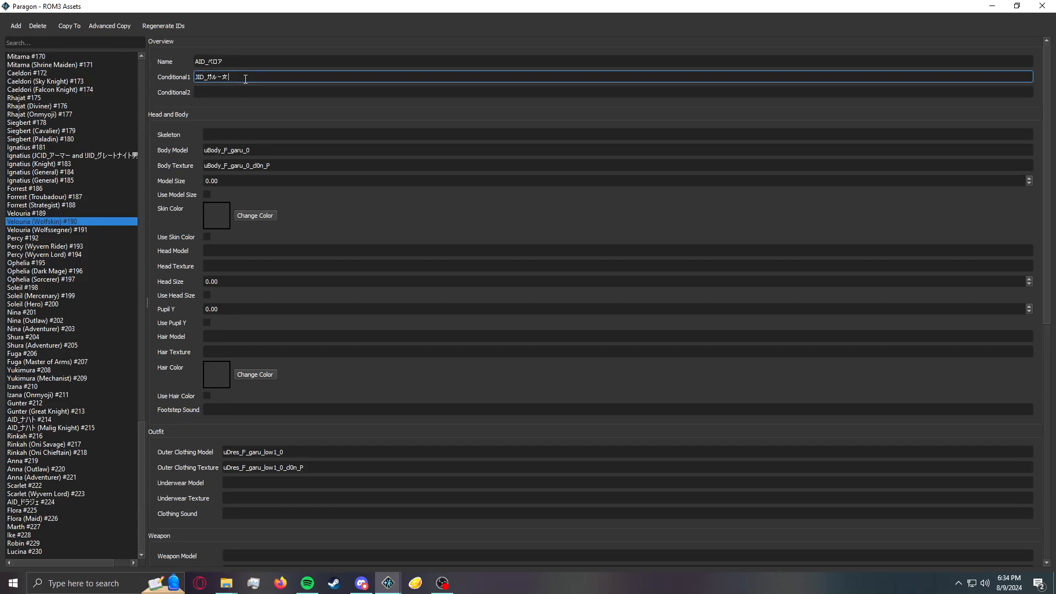
{"action": "left_click", "coordinate": [87, 230]}
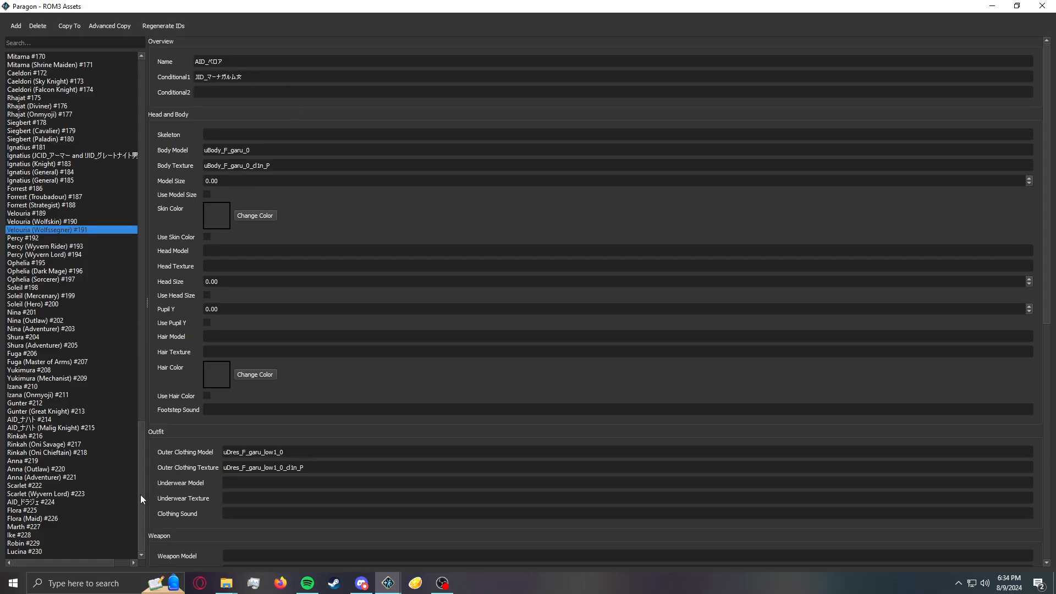
{"action": "left_click", "coordinate": [48, 552]}
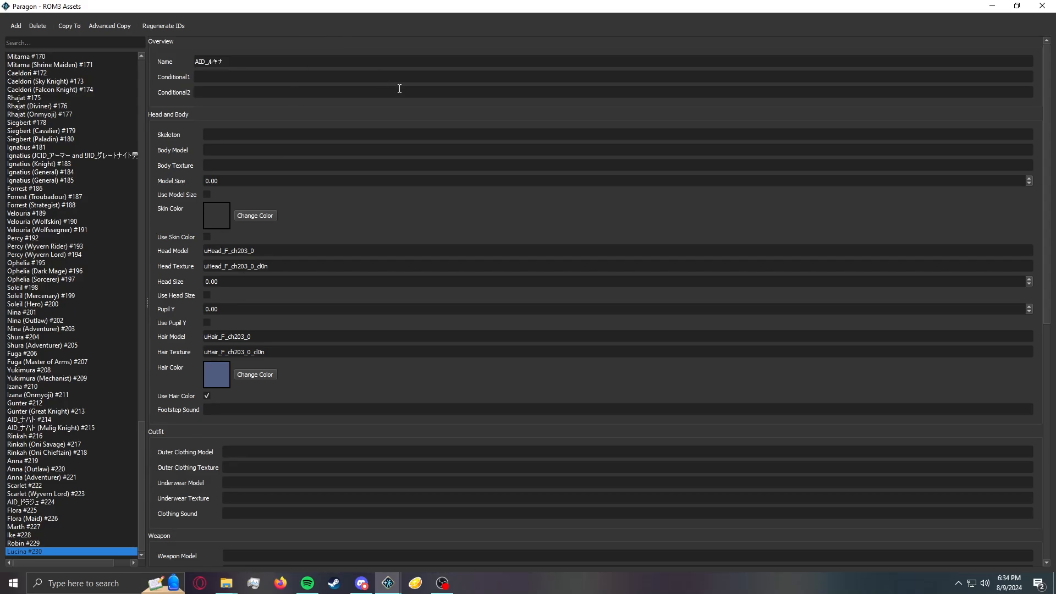
{"action": "scroll", "coordinate": [198, 157], "scroll_direction": "down", "scroll_amount": 3}
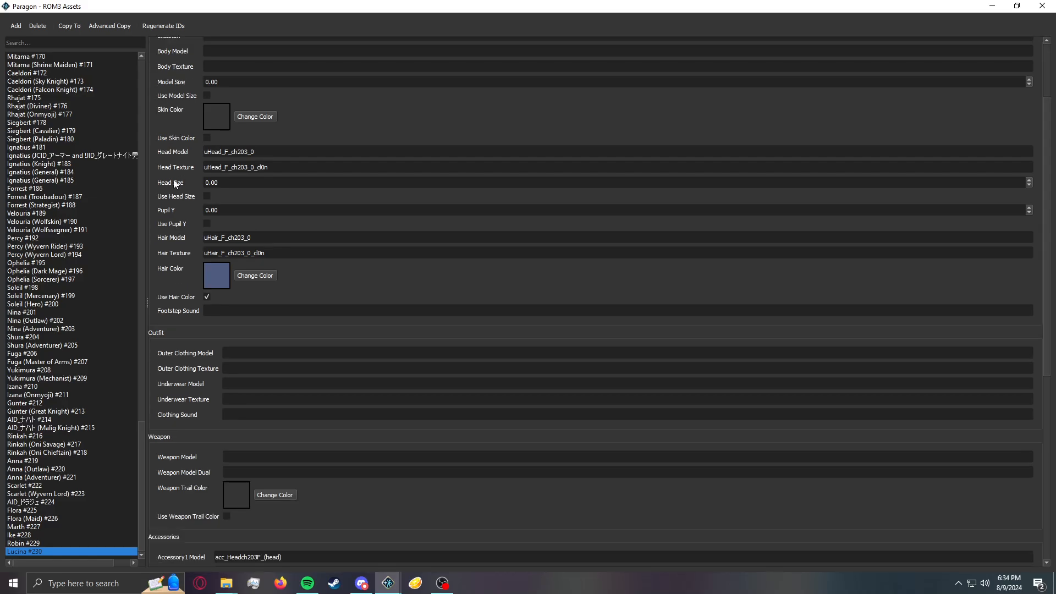
- Add a new ROM3 Assets entry at the end of the list and name it AID_Tutorial
{"action": "left_click", "coordinate": [16, 26]}
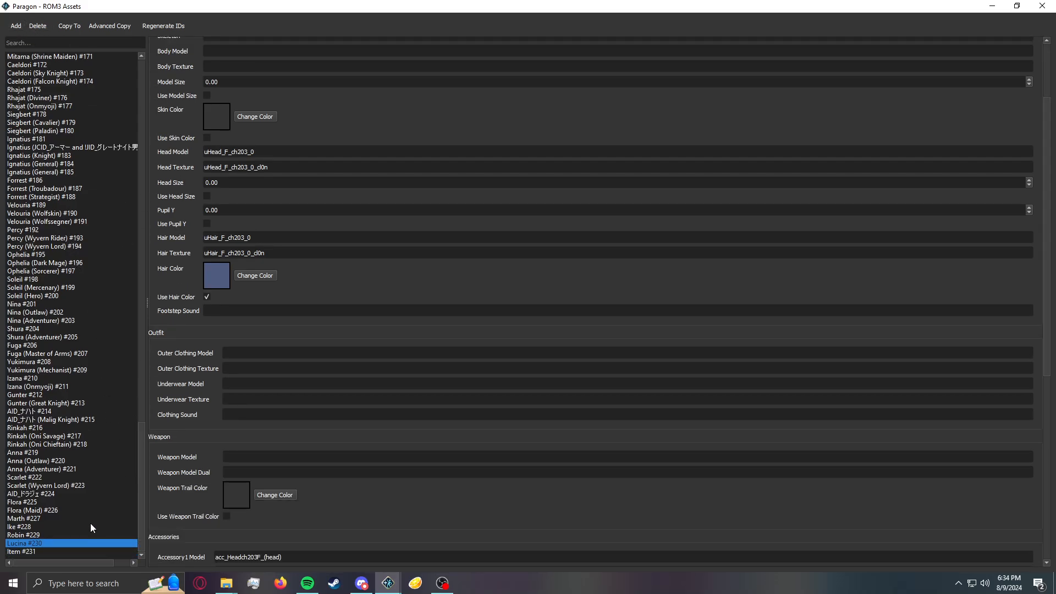
{"action": "left_click", "coordinate": [57, 553]}
{"action": "scroll", "coordinate": [171, 384], "scroll_direction": "up", "scroll_amount": 3}
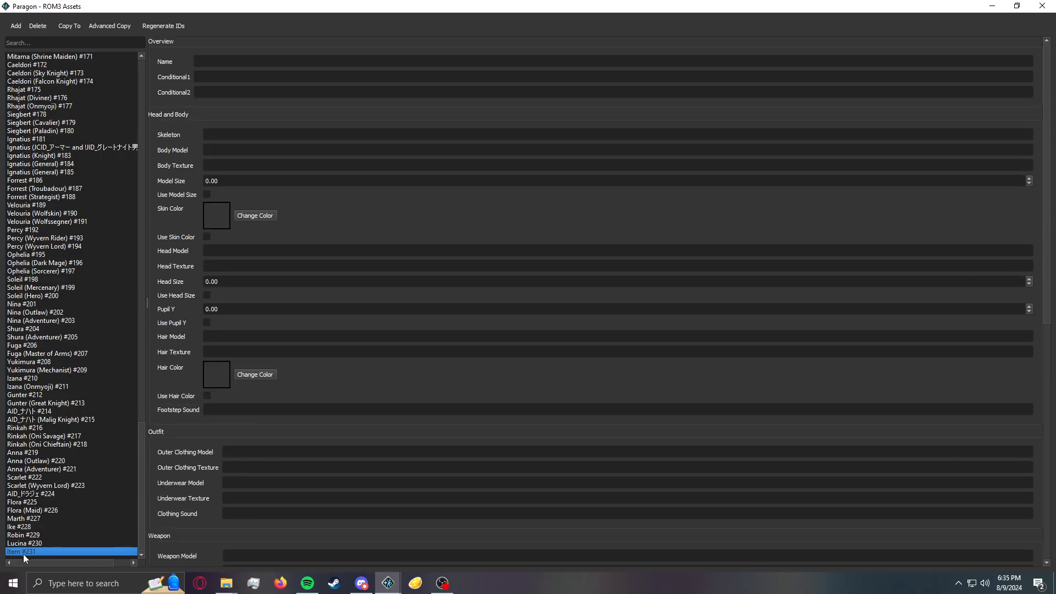
{"action": "double_click", "coordinate": [249, 6]}
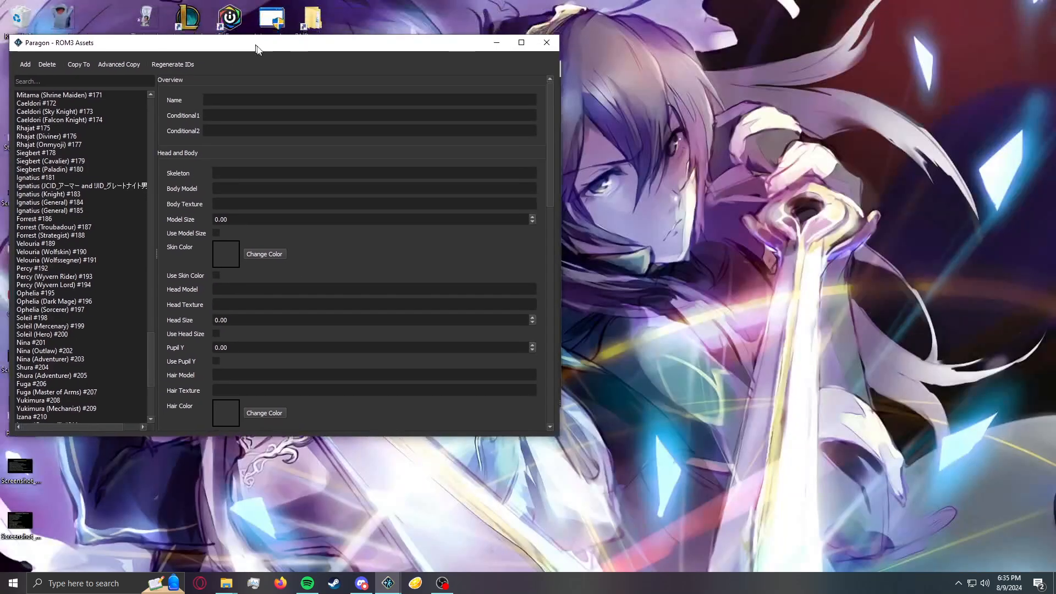
{"action": "left_click_drag", "start_coordinate": [239, 368], "coordinate": [238, 404]}
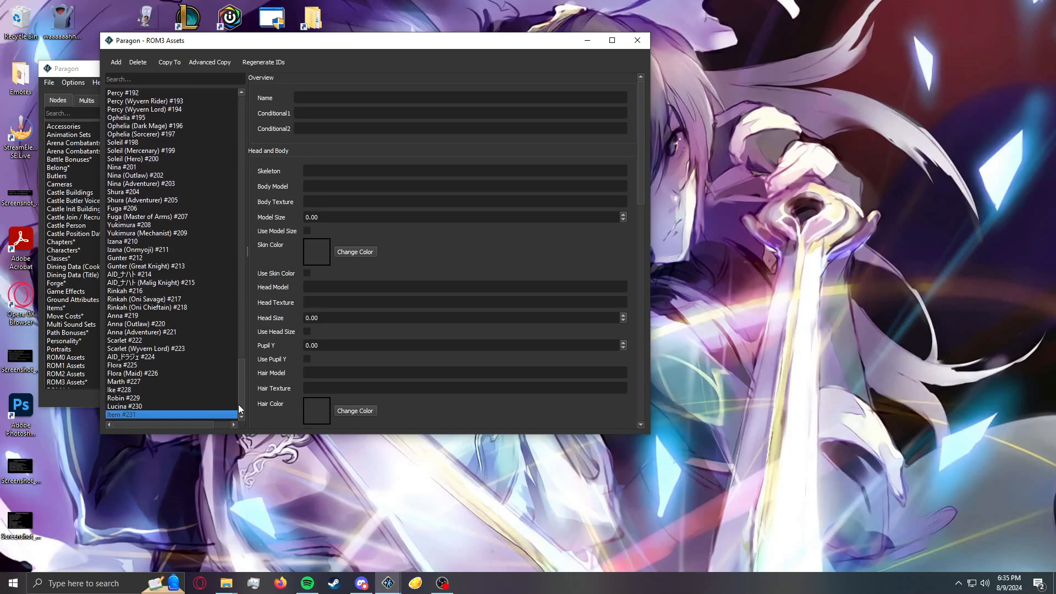
{"action": "left_click", "coordinate": [315, 97]}
{"action": "type", "text": "AID_Tutorial"}
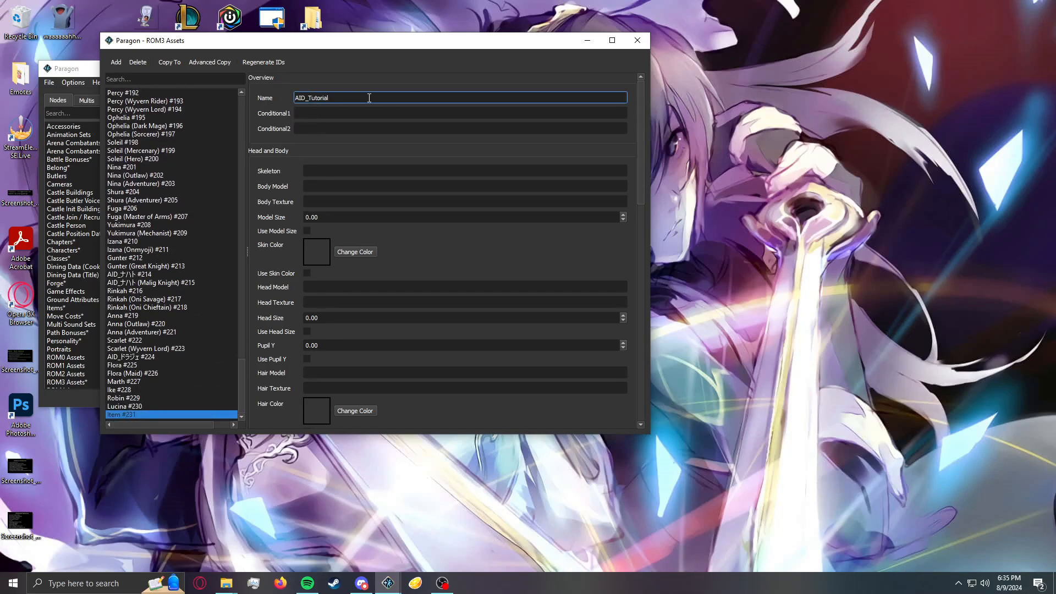
{"action": "left_click", "coordinate": [154, 406]}
{"action": "left_click", "coordinate": [163, 414]}
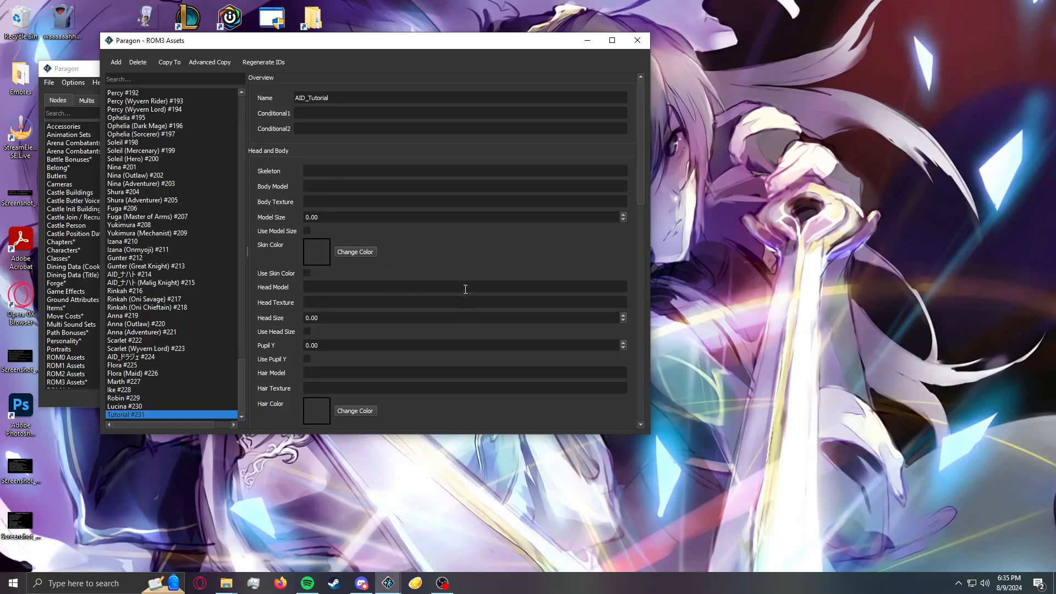
- Copy Marth's head model, uHead_M_ch200_0, into the Tutorial entry
{"action": "left_click", "coordinate": [147, 406]}
{"action": "left_click", "coordinate": [192, 411]}
{"action": "left_click", "coordinate": [173, 407]}
{"action": "left_click", "coordinate": [160, 383]}
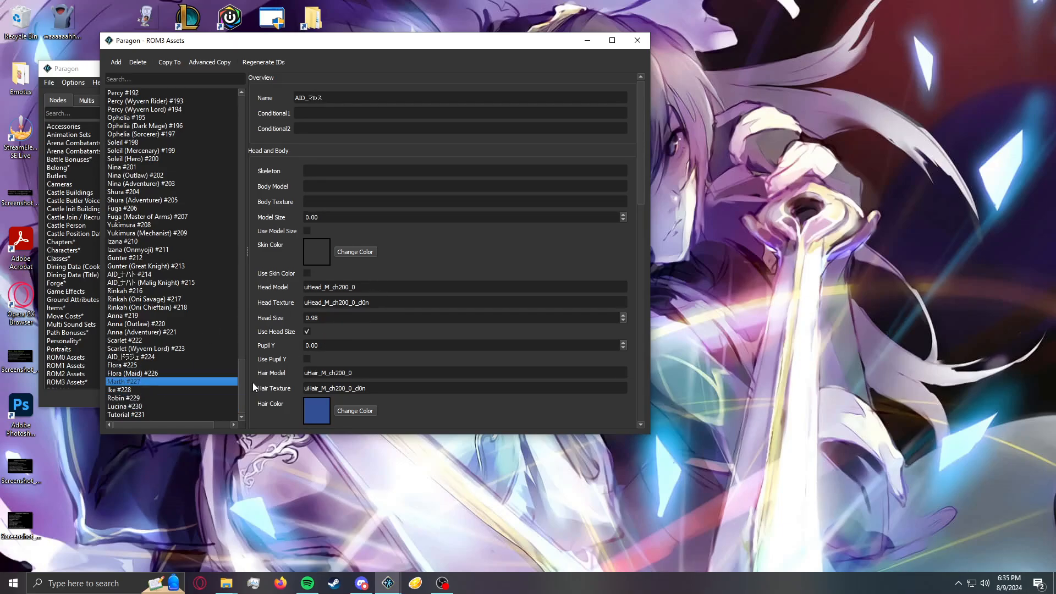
{"action": "left_click_drag", "start_coordinate": [357, 287], "coordinate": [263, 296]}
{"action": "key", "text": "ctrl+c"}
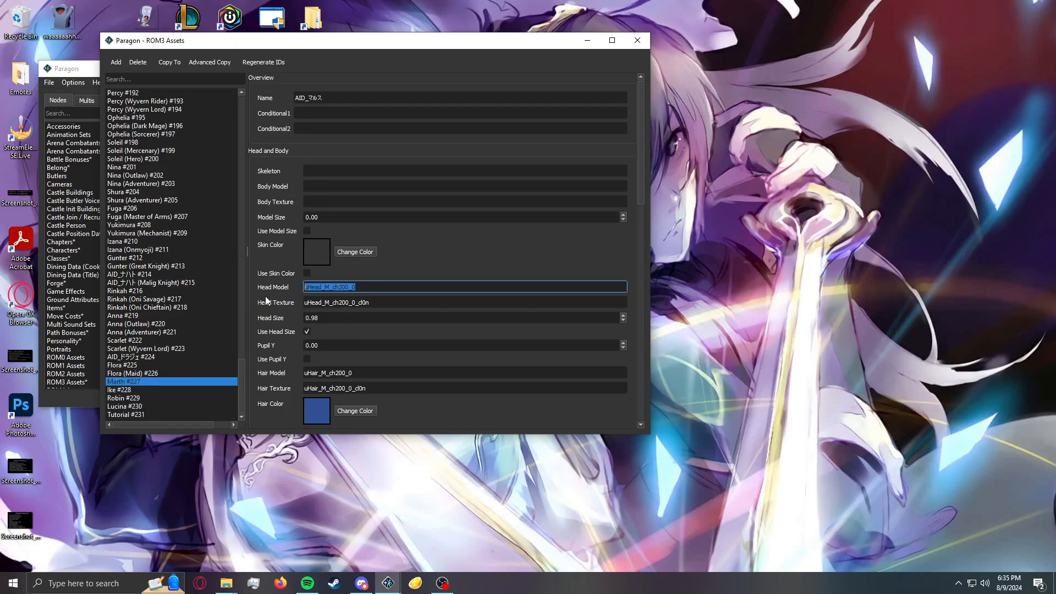
{"action": "left_click", "coordinate": [231, 414]}
{"action": "left_click", "coordinate": [321, 287]}
{"action": "key", "text": "ctrl+v"}
- Copy Marth's head texture, uHead_M_ch200_0_cl0n, into the Tutorial entry
{"action": "left_click", "coordinate": [155, 384]}
{"action": "left_click_drag", "start_coordinate": [372, 302], "coordinate": [264, 331]}
{"action": "left_click", "coordinate": [173, 414]}
{"action": "left_click", "coordinate": [353, 304]}
{"action": "type", "text": "uHead_M_ch200_0_cl0n"}
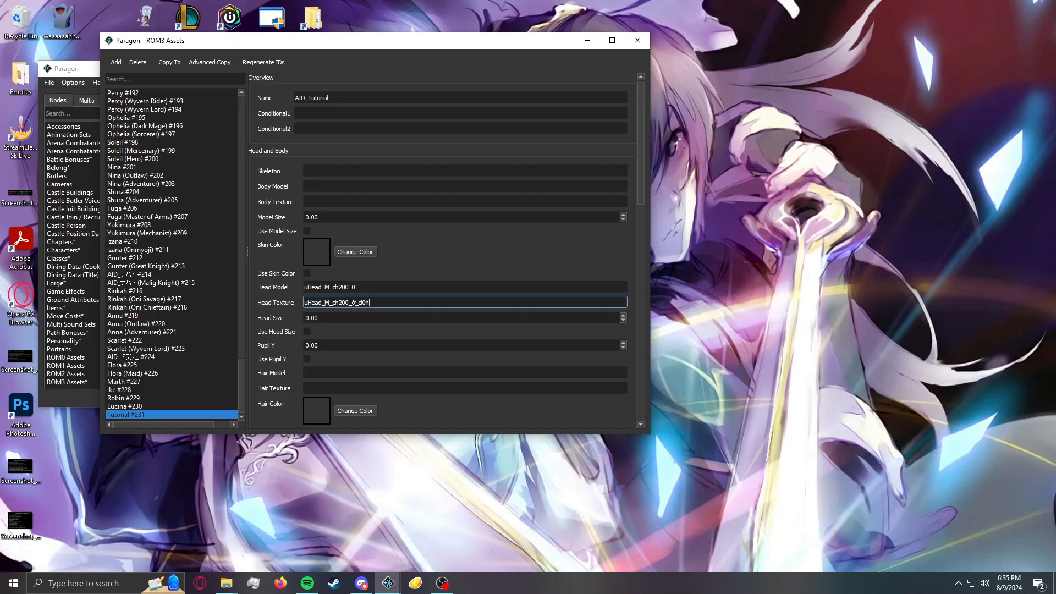
- Set the Tutorial entry's head size to Marth's 0.98 and enable Use Head Size
{"action": "left_click", "coordinate": [167, 382]}
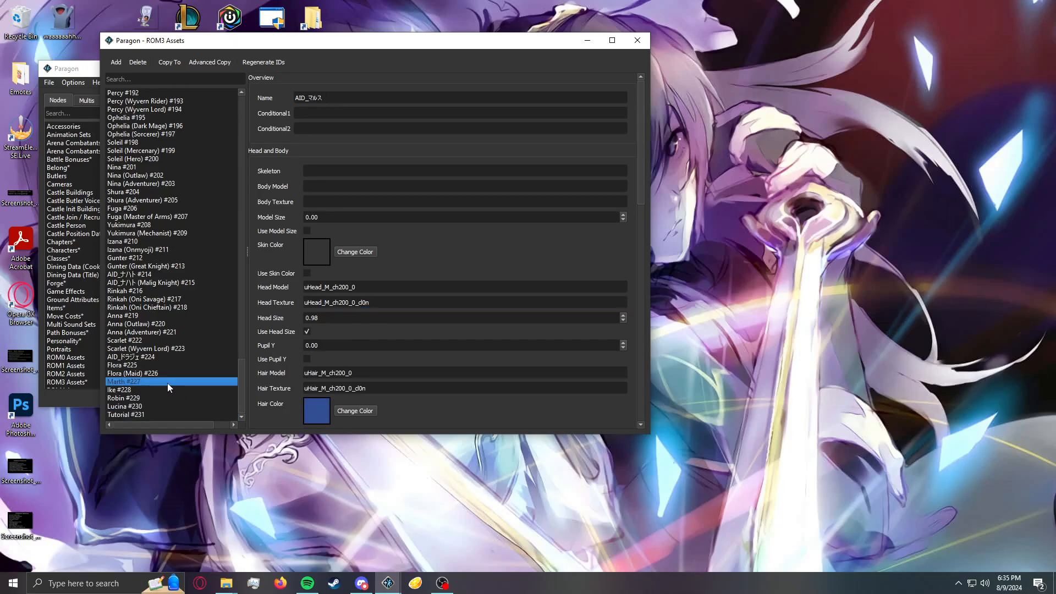
{"action": "double_click", "coordinate": [312, 318]}
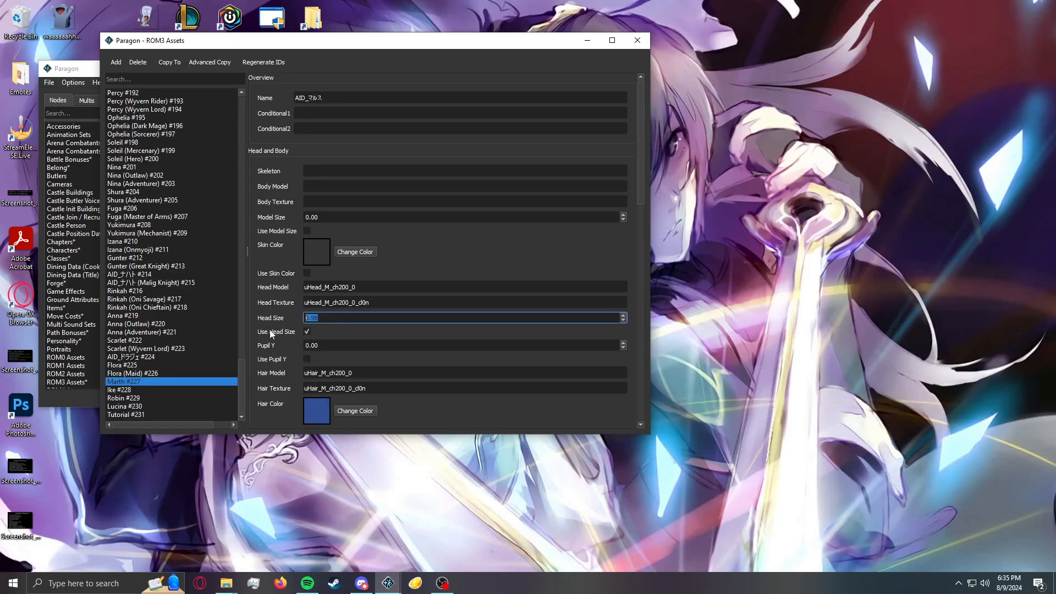
{"action": "left_click", "coordinate": [167, 413]}
{"action": "left_click", "coordinate": [321, 318]}
{"action": "left_click", "coordinate": [307, 332]}
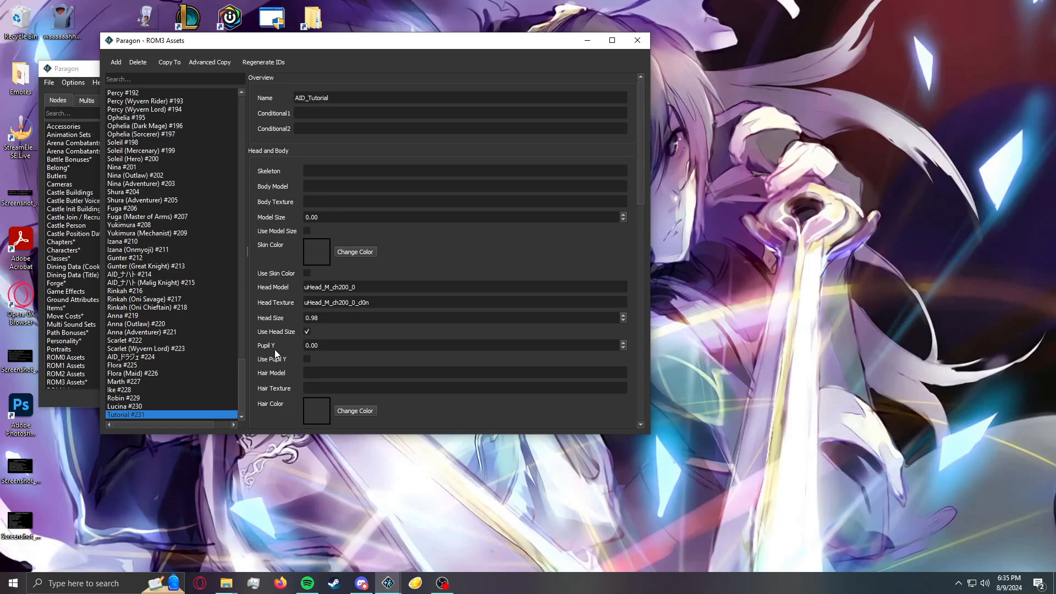
- Copy Marth's hair model, uHair_M_ch200_0, into the Tutorial entry
{"action": "left_click", "coordinate": [167, 381]}
{"action": "double_click", "coordinate": [377, 373]}
{"action": "key", "text": "ctrl+c"}
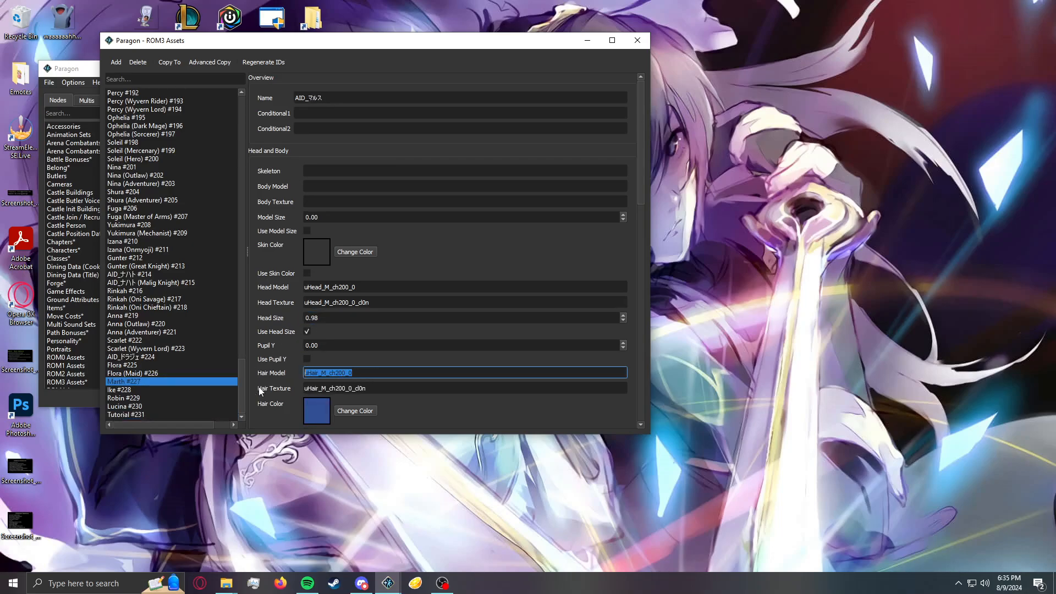
{"action": "left_click", "coordinate": [183, 416]}
{"action": "key", "text": "ctrl+v"}
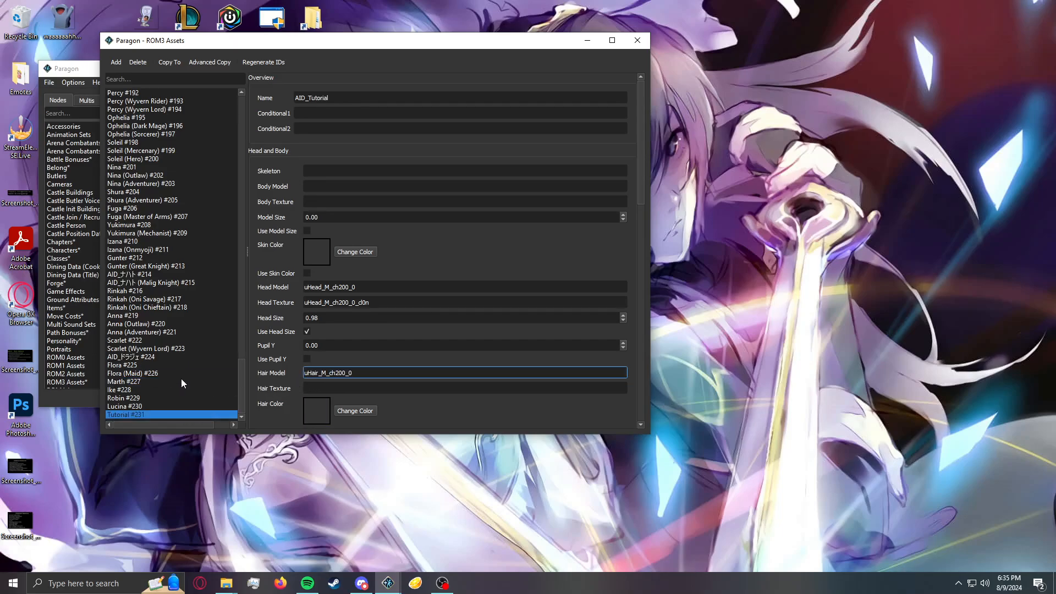
- Copy Marth's hair texture, uHair_M_ch200_0_cl0n, into the Tutorial entry
{"action": "left_click", "coordinate": [181, 381]}
{"action": "double_click", "coordinate": [341, 389]}
{"action": "key", "text": "ctrl+c"}
{"action": "left_click", "coordinate": [212, 415]}
{"action": "left_click", "coordinate": [331, 389]}
{"action": "key", "text": "ctrl+v"}
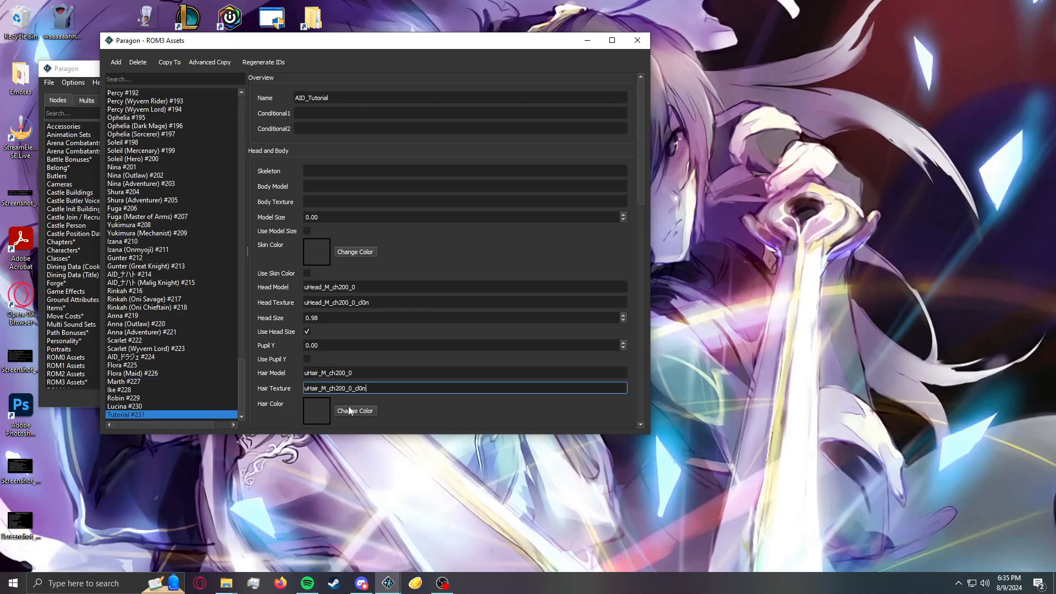
- Set the Tutorial entry's hair color to Marth's blue, #325094
{"action": "left_click", "coordinate": [355, 411]}
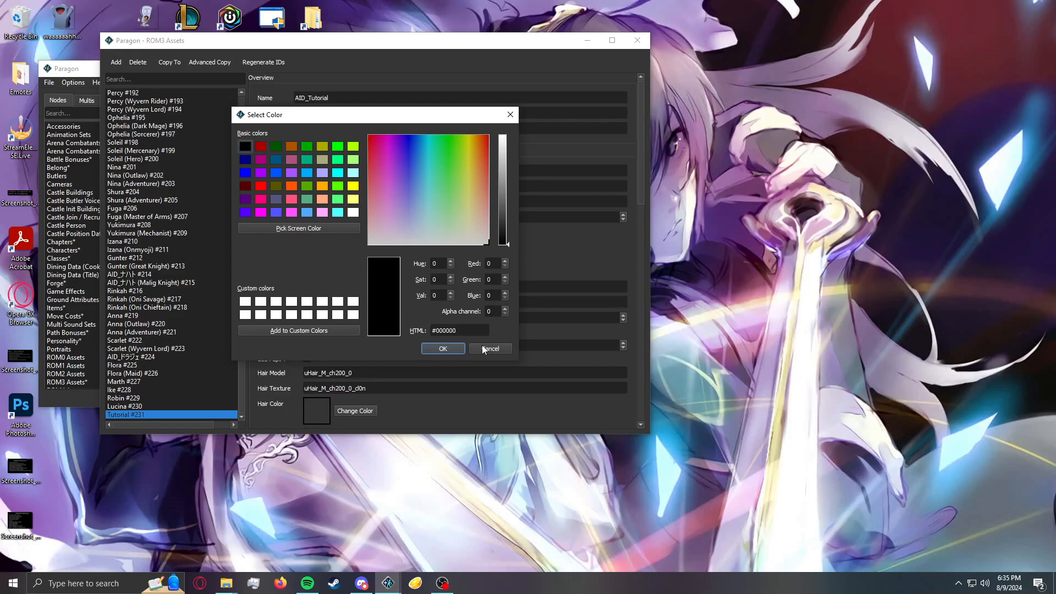
{"action": "left_click", "coordinate": [484, 349]}
{"action": "left_click", "coordinate": [176, 381]}
{"action": "left_click", "coordinate": [364, 412]}
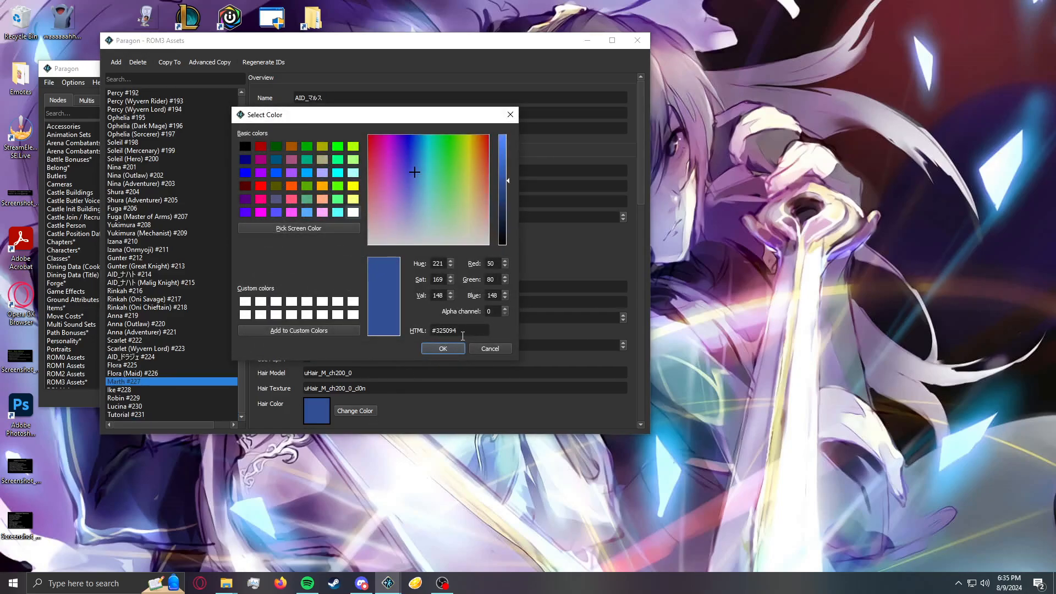
{"action": "left_click", "coordinate": [449, 350]}
{"action": "left_click", "coordinate": [187, 414]}
{"action": "left_click", "coordinate": [368, 410]}
{"action": "left_click_drag", "start_coordinate": [432, 329], "coordinate": [461, 332]}
{"action": "key", "text": "ctrl+v"}
{"action": "left_click", "coordinate": [455, 348]}
{"action": "scroll", "coordinate": [275, 364], "scroll_direction": "down", "scroll_amount": 5}
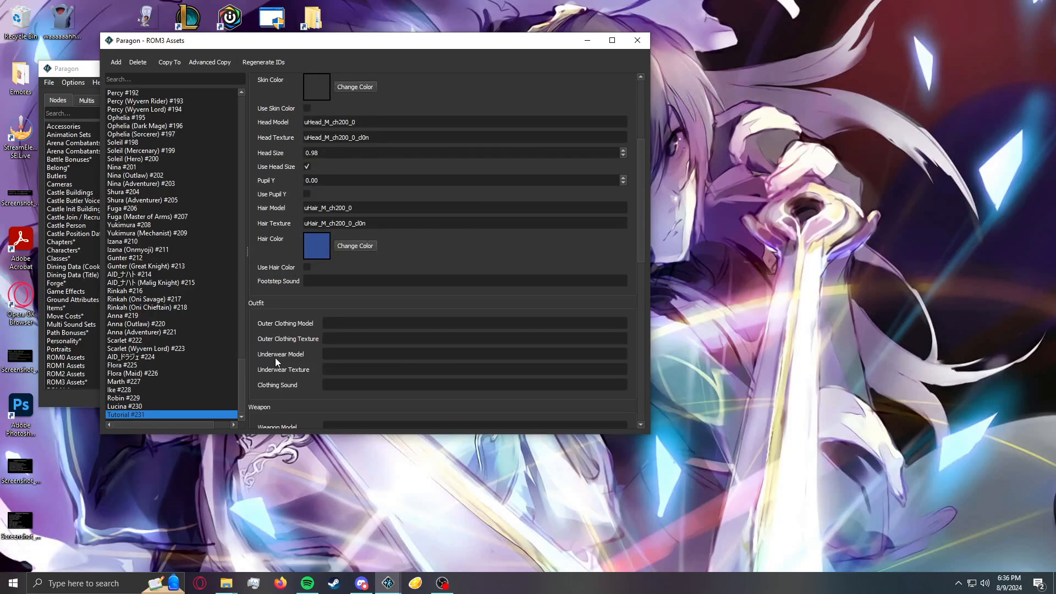
{"action": "scroll", "coordinate": [286, 233], "scroll_direction": "up", "scroll_amount": 2}
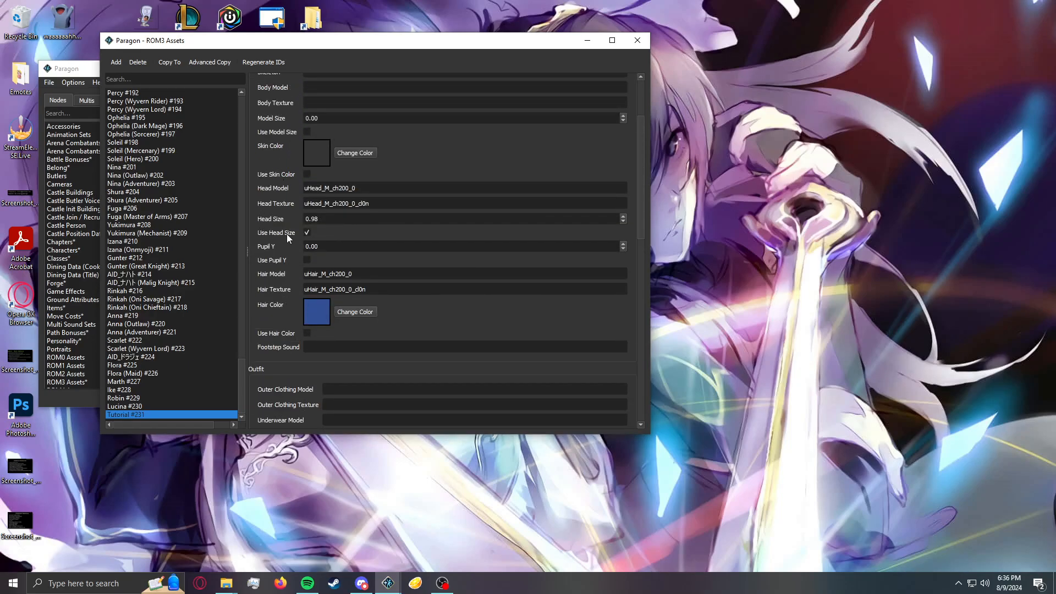
- Enable Use Hair Color for the Tutorial entry in ROM3 Assets
{"action": "left_click_drag", "start_coordinate": [295, 46], "coordinate": [421, 61]}
{"action": "scroll", "coordinate": [407, 266], "scroll_direction": "down", "scroll_amount": 6}
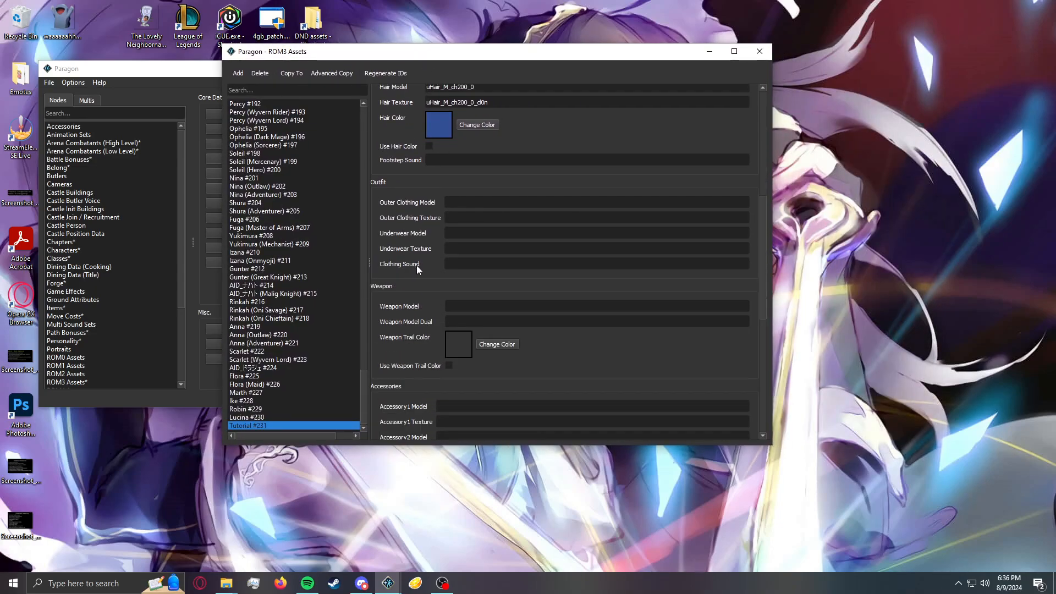
{"action": "scroll", "coordinate": [417, 265], "scroll_direction": "up", "scroll_amount": 1}
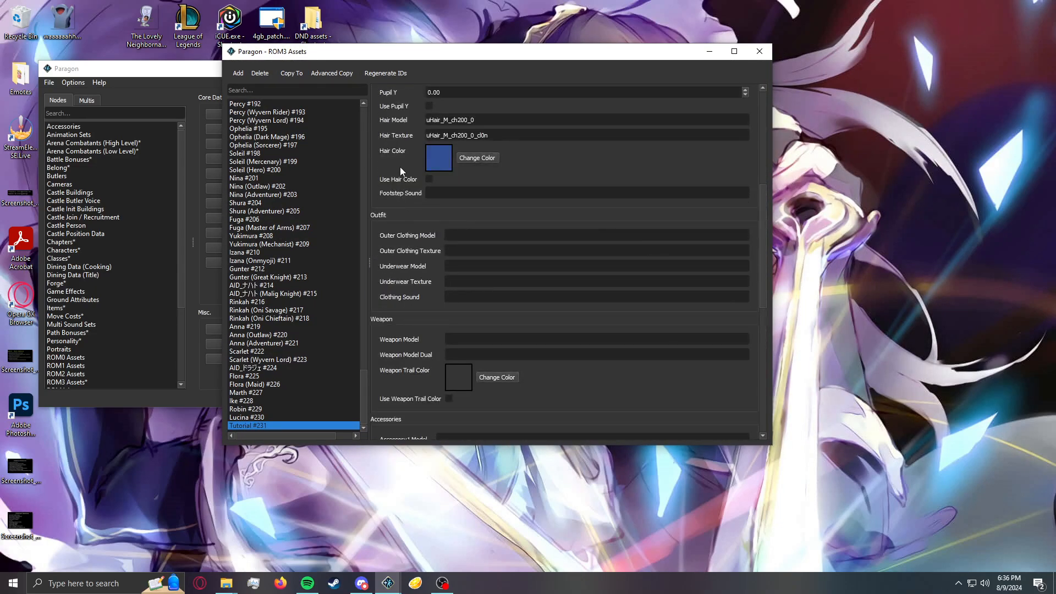
{"action": "scroll", "coordinate": [413, 288], "scroll_direction": "up", "scroll_amount": 4}
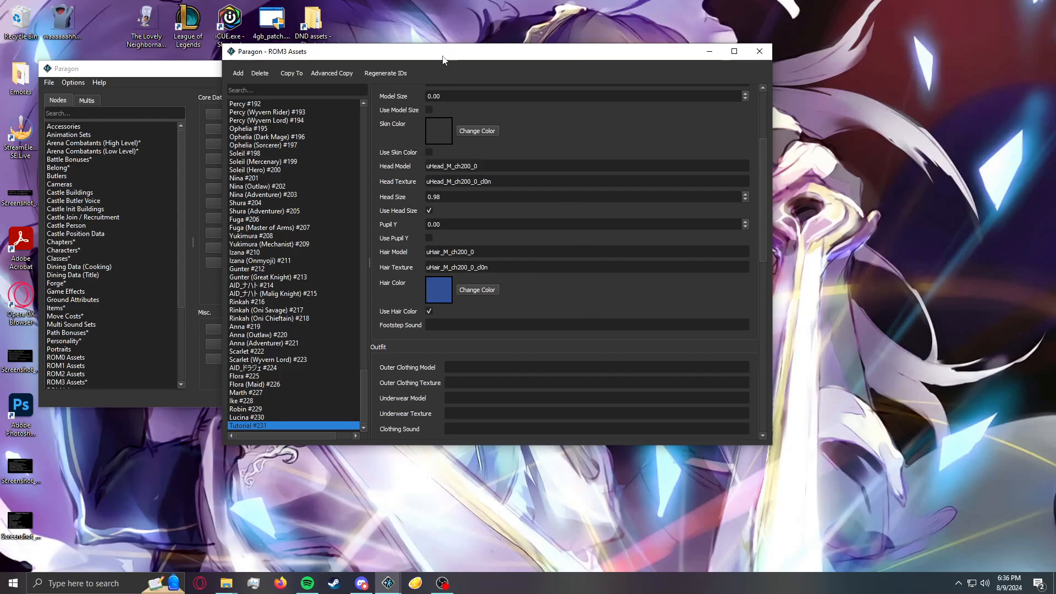
- Close the ROM3 Assets editor and open the Portraits editor
{"action": "left_click_drag", "start_coordinate": [443, 60], "coordinate": [547, 57]}
{"action": "left_click_drag", "start_coordinate": [256, 77], "coordinate": [240, 75]}
{"action": "left_click", "coordinate": [666, 132]}
{"action": "left_click", "coordinate": [250, 64]}
{"action": "left_click", "coordinate": [650, 125]}
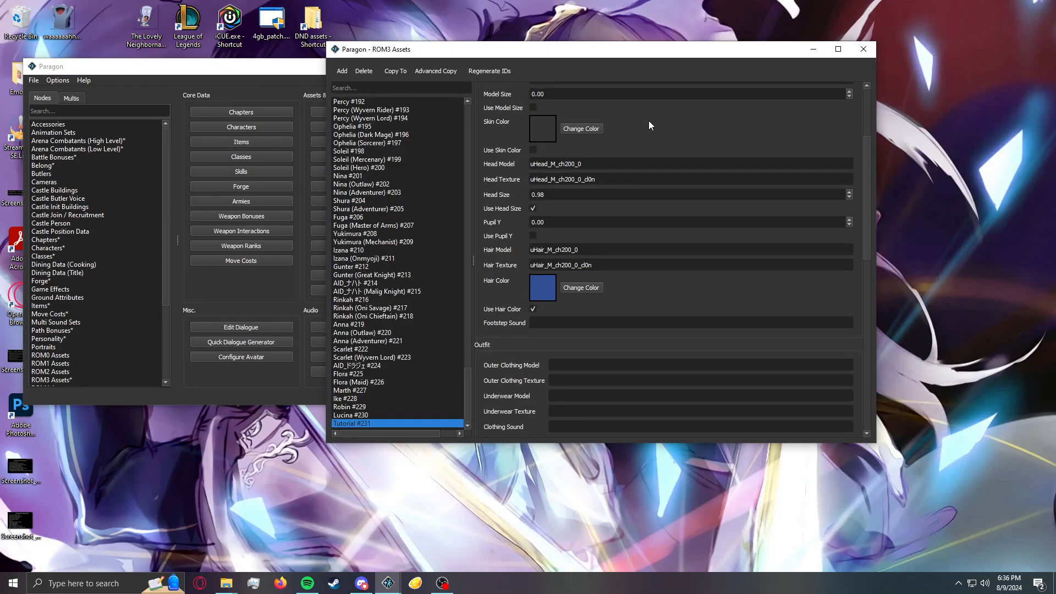
{"action": "left_click", "coordinate": [324, 78]}
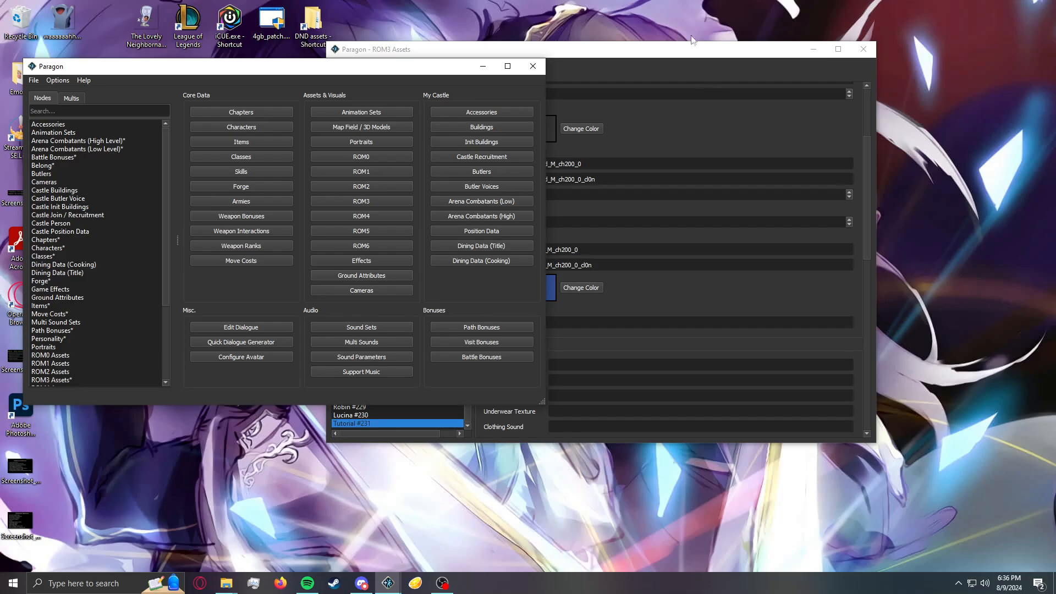
{"action": "left_click", "coordinate": [350, 142]}
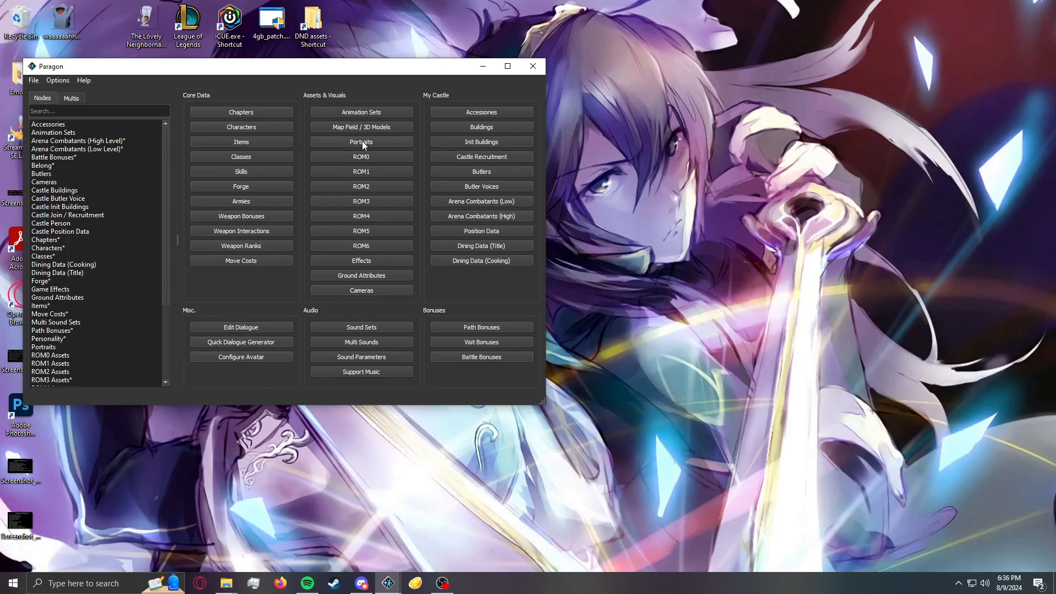
{"action": "left_click", "coordinate": [362, 141]}
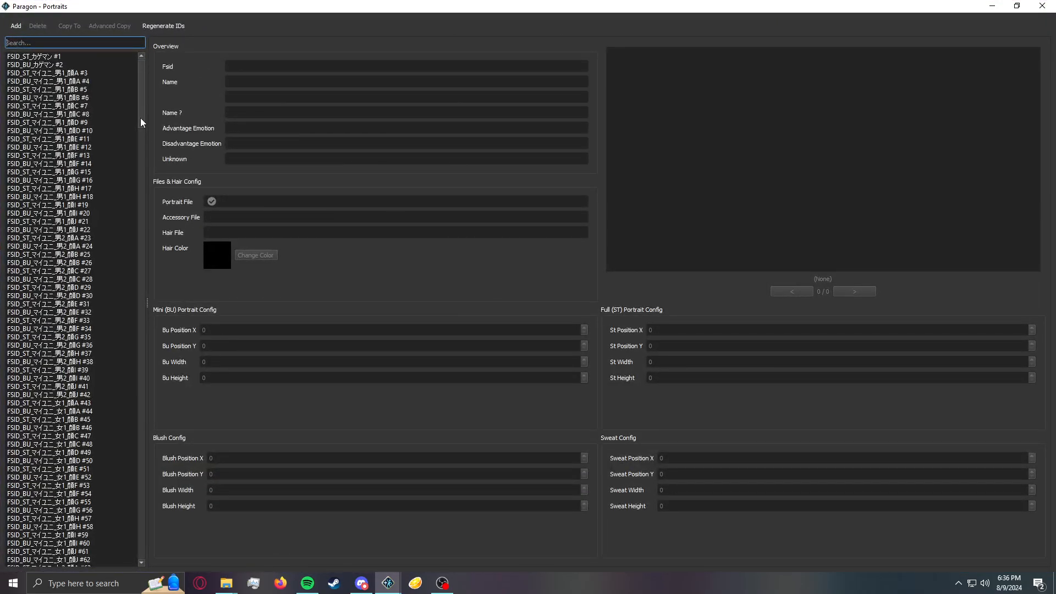
{"action": "left_click_drag", "start_coordinate": [141, 117], "coordinate": [82, 556]}
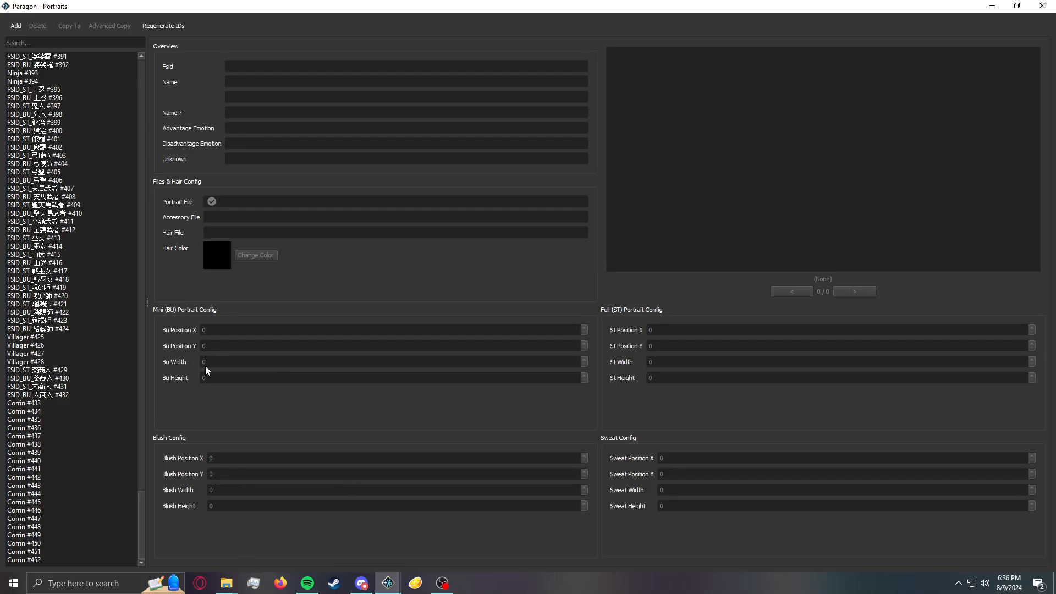
{"action": "left_click", "coordinate": [226, 584]}
{"action": "left_click", "coordinate": [184, 542]}
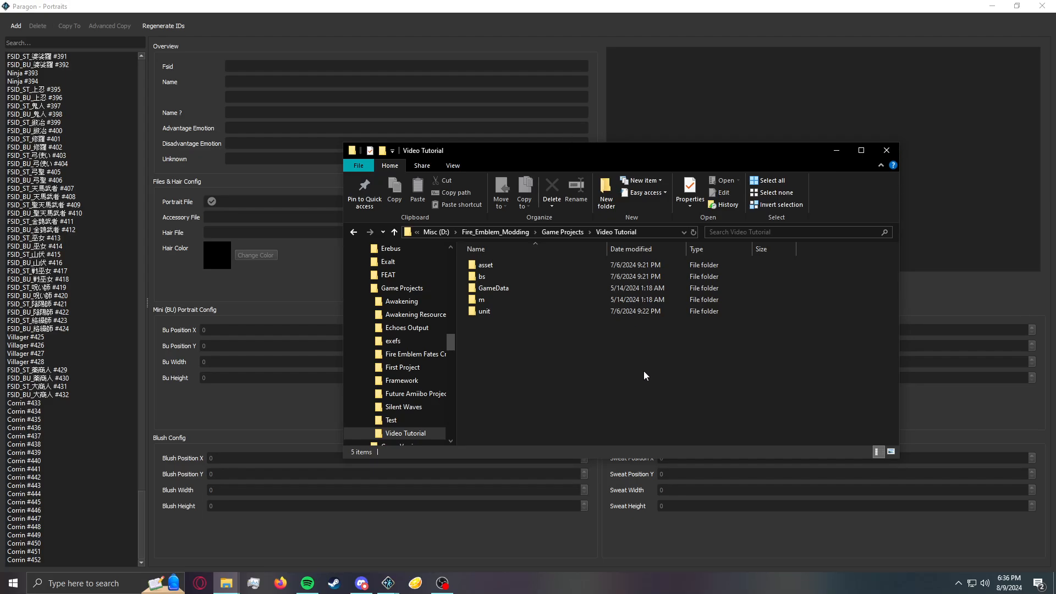
{"action": "left_click", "coordinate": [558, 233]}
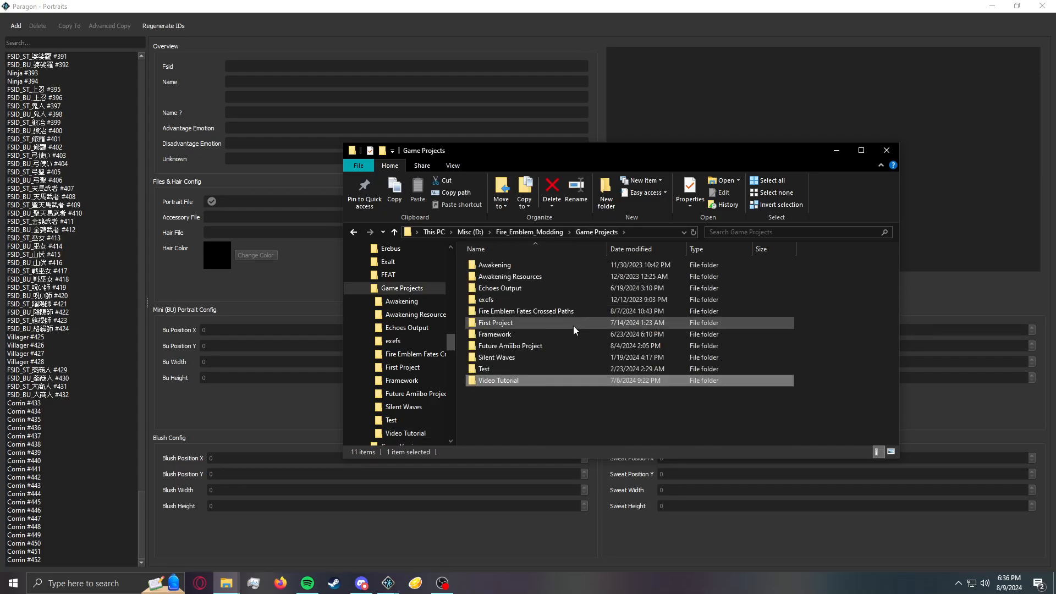
{"action": "left_click", "coordinate": [544, 233]}
{"action": "scroll", "coordinate": [539, 302], "scroll_direction": "down", "scroll_amount": 3}
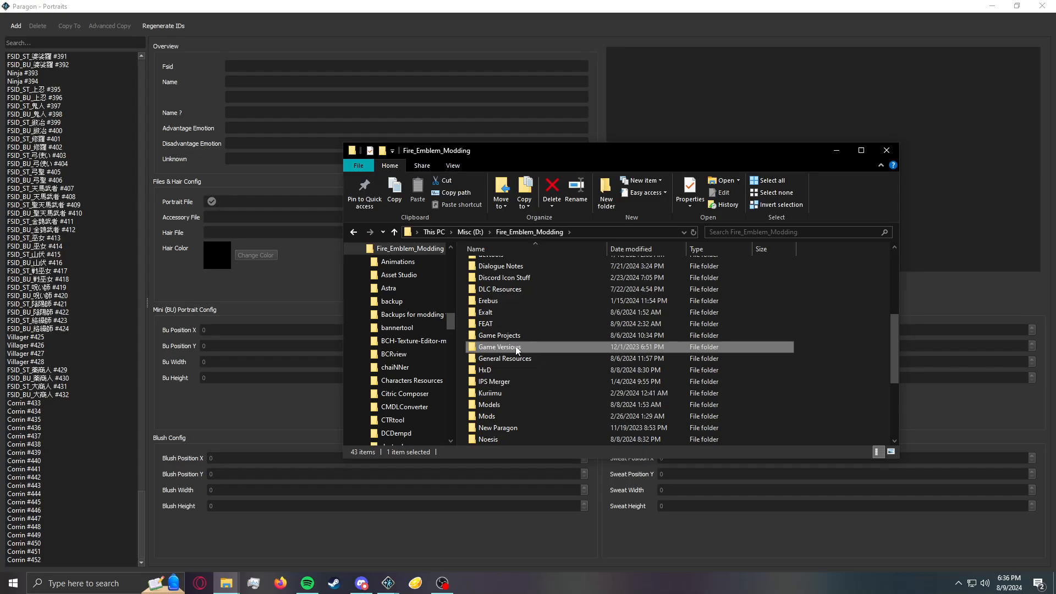
{"action": "double_click", "coordinate": [529, 340]}
{"action": "double_click", "coordinate": [520, 289]}
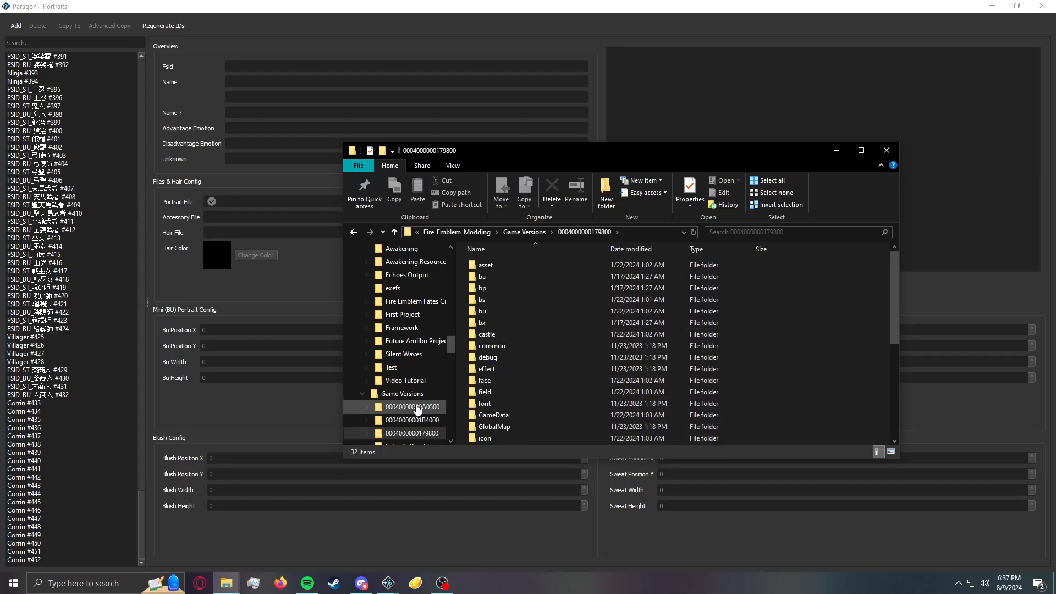
{"action": "left_click_drag", "start_coordinate": [538, 154], "coordinate": [440, 134]}
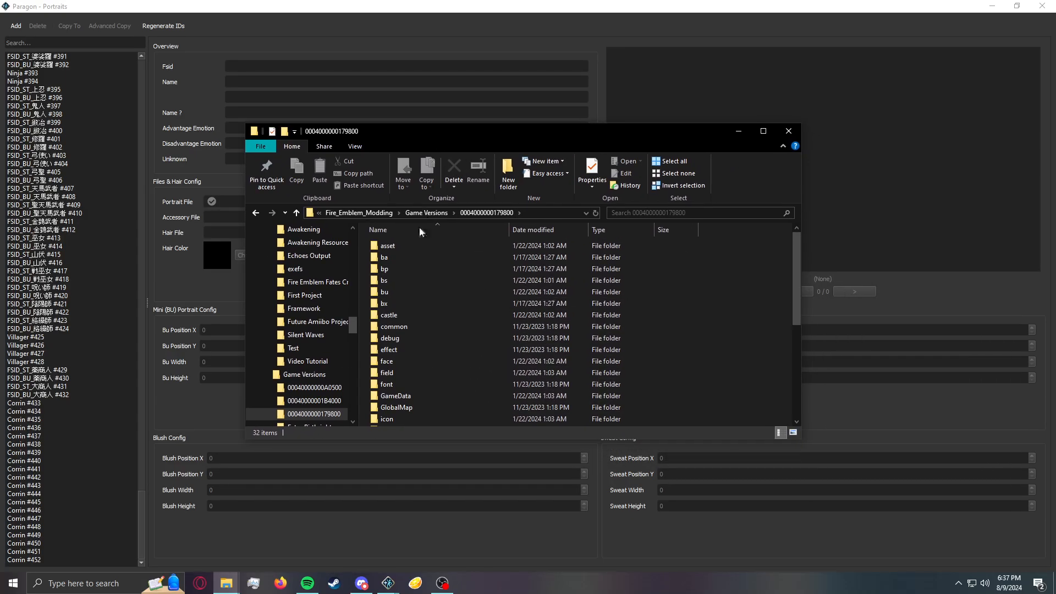
{"action": "double_click", "coordinate": [398, 359]}
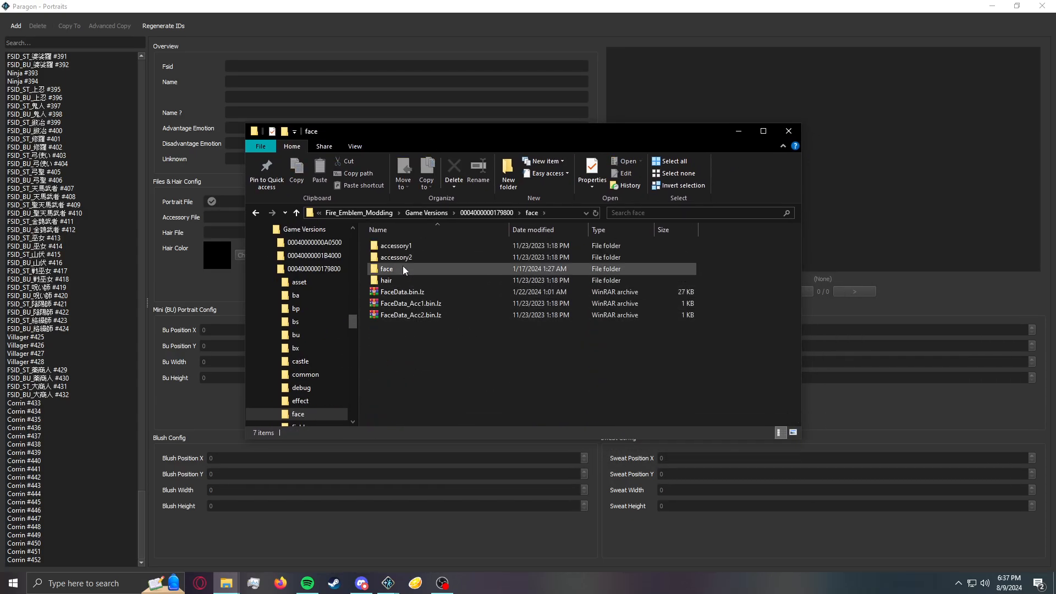
{"action": "double_click", "coordinate": [402, 268]}
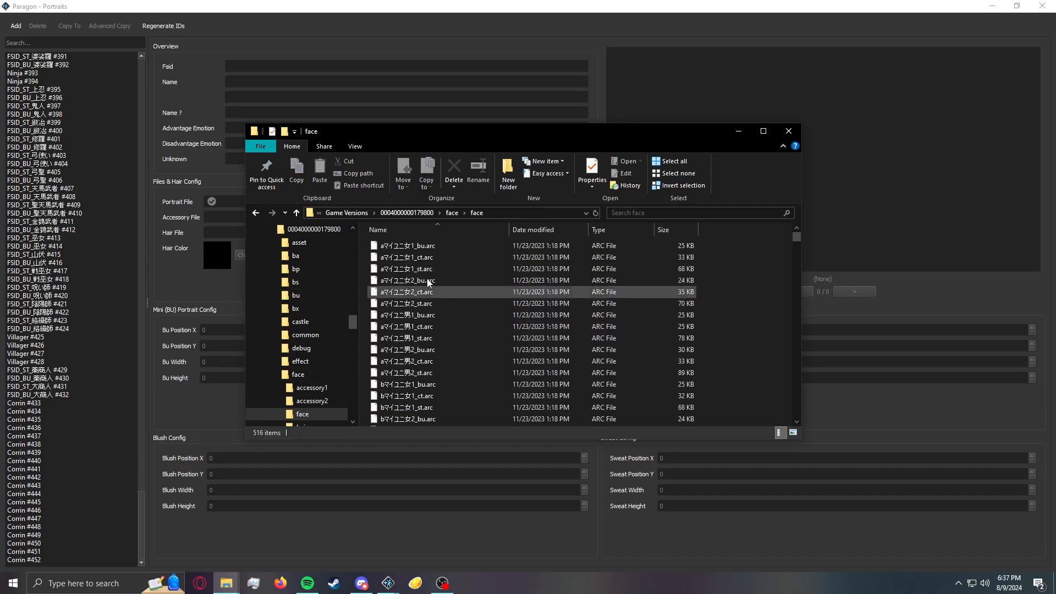
{"action": "left_click_drag", "start_coordinate": [470, 138], "coordinate": [763, 229]}
- Find Marth's entry in Paragon's Portraits editor and copy its portrait file name, マルス_st
{"action": "left_click", "coordinate": [1012, 141]}
{"action": "left_click", "coordinate": [100, 39]}
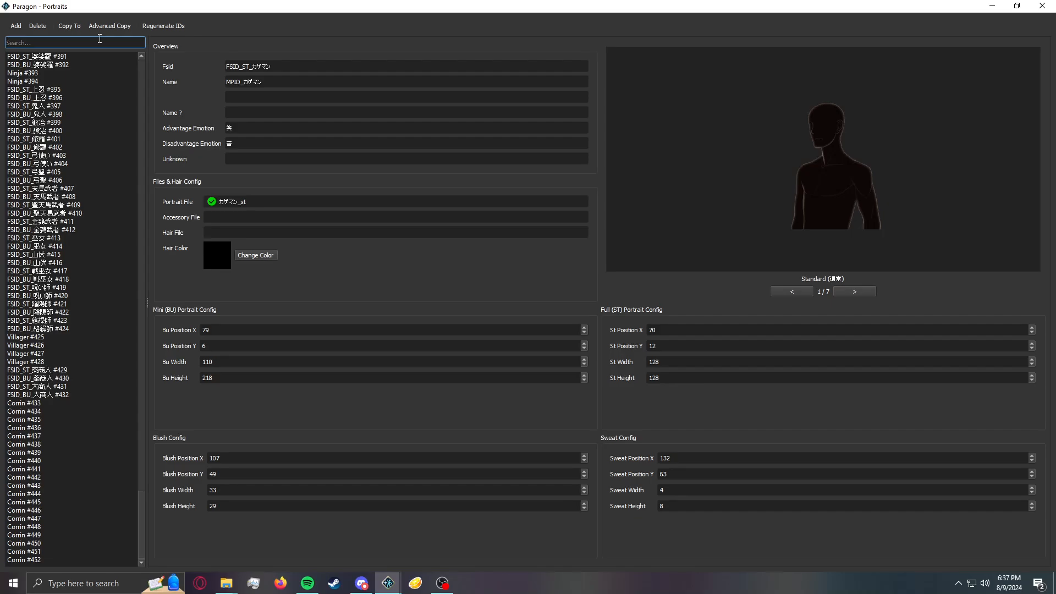
{"action": "type", "text": "marth"}
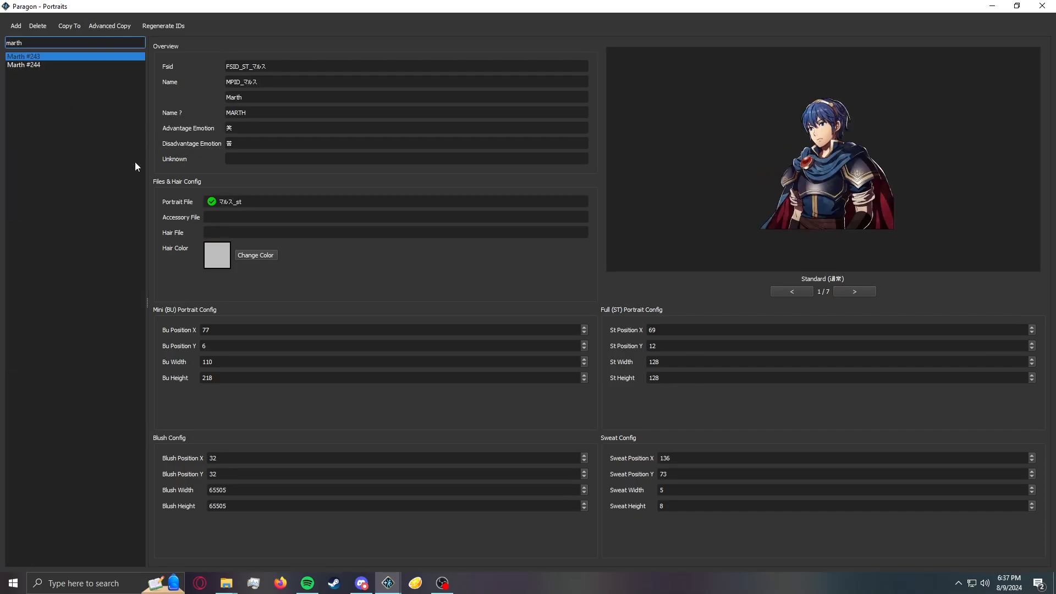
{"action": "left_click", "coordinate": [279, 203]}
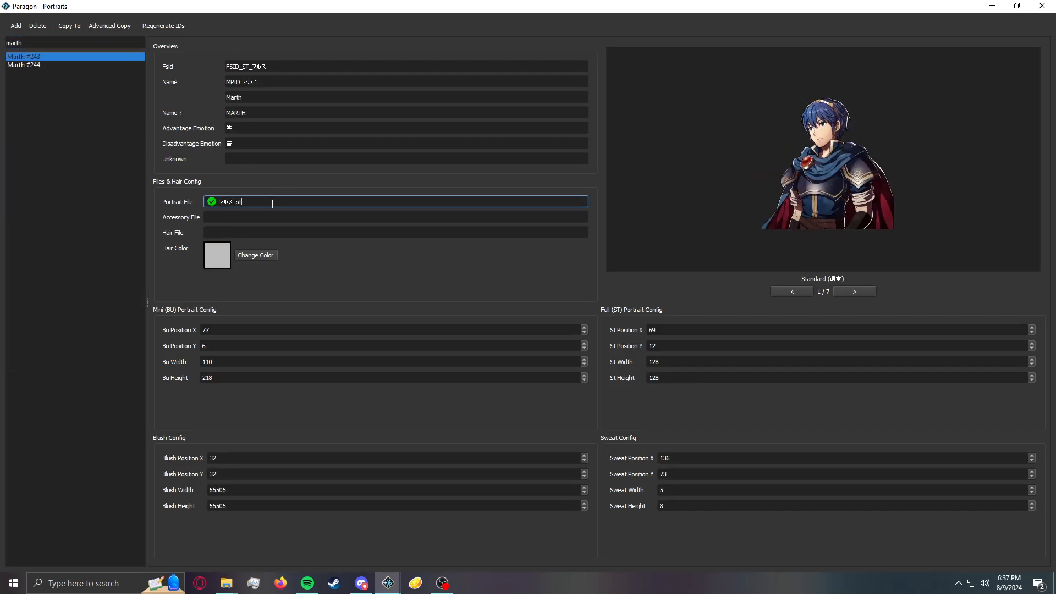
{"action": "double_click", "coordinate": [238, 204]}
- Search the game's face folder in File Explorer for all files named マルス
{"action": "key", "text": "alt+Tab"}
{"action": "left_click_drag", "start_coordinate": [418, 123], "coordinate": [316, 117]}
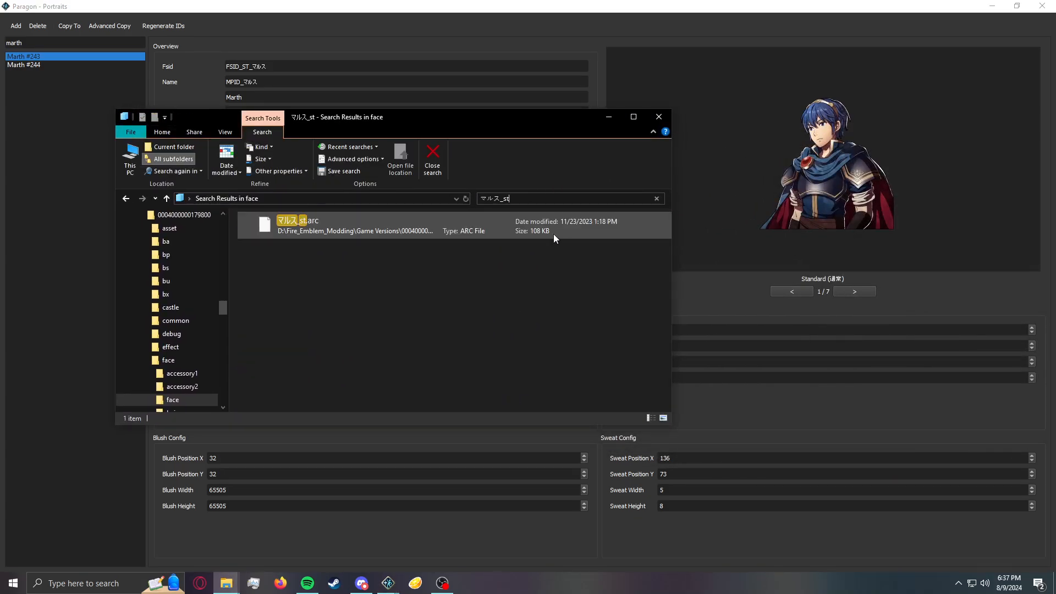
{"action": "key", "text": "BackSpace"}
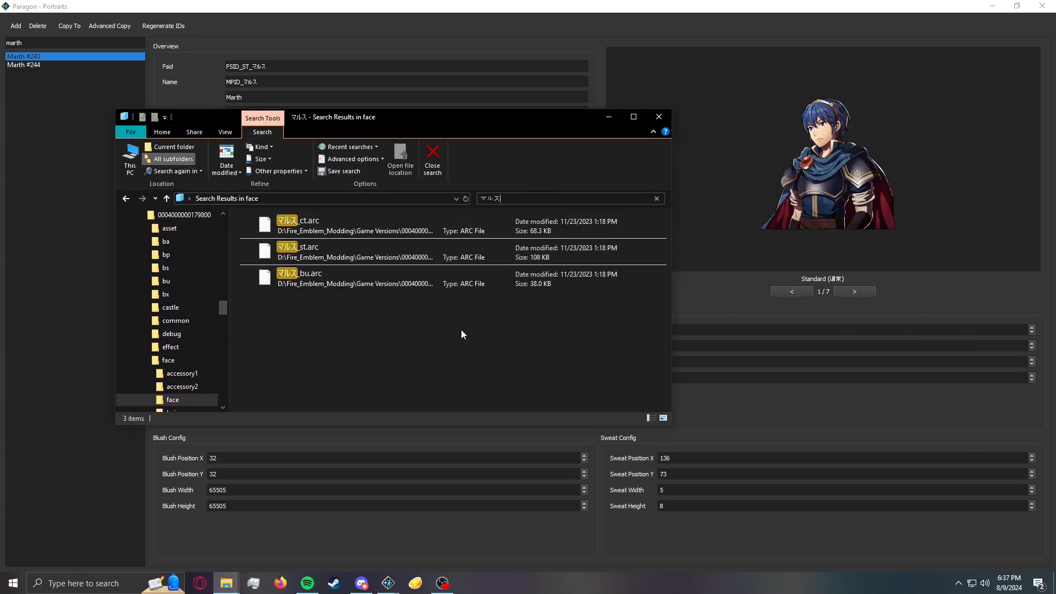
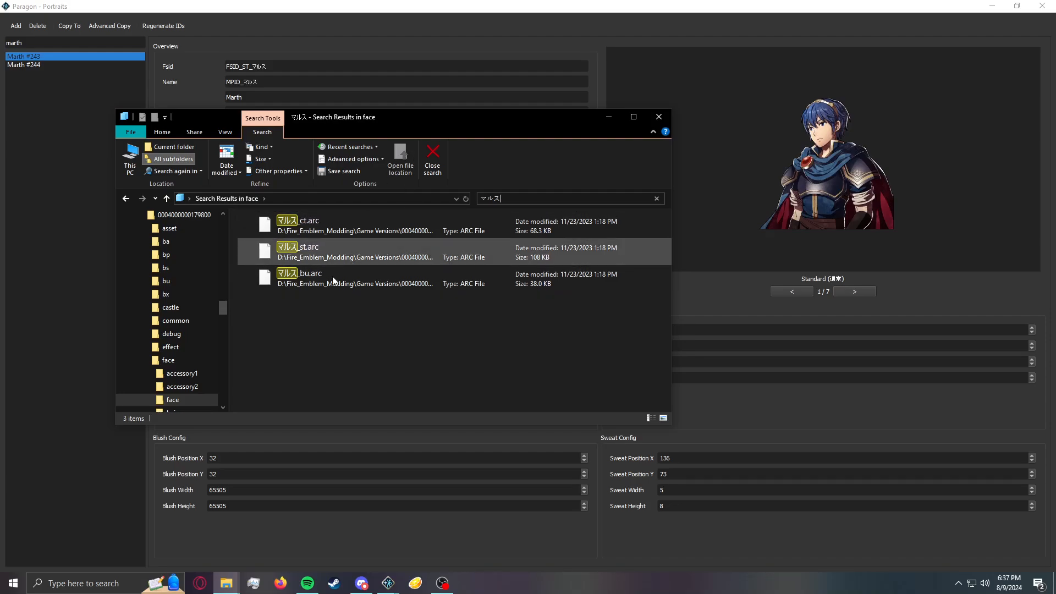
- Copy Marth's three portrait files: マルス_ct.arc, マルス_st.arc and マルス_bu.arc
{"action": "left_click", "coordinate": [309, 283]}
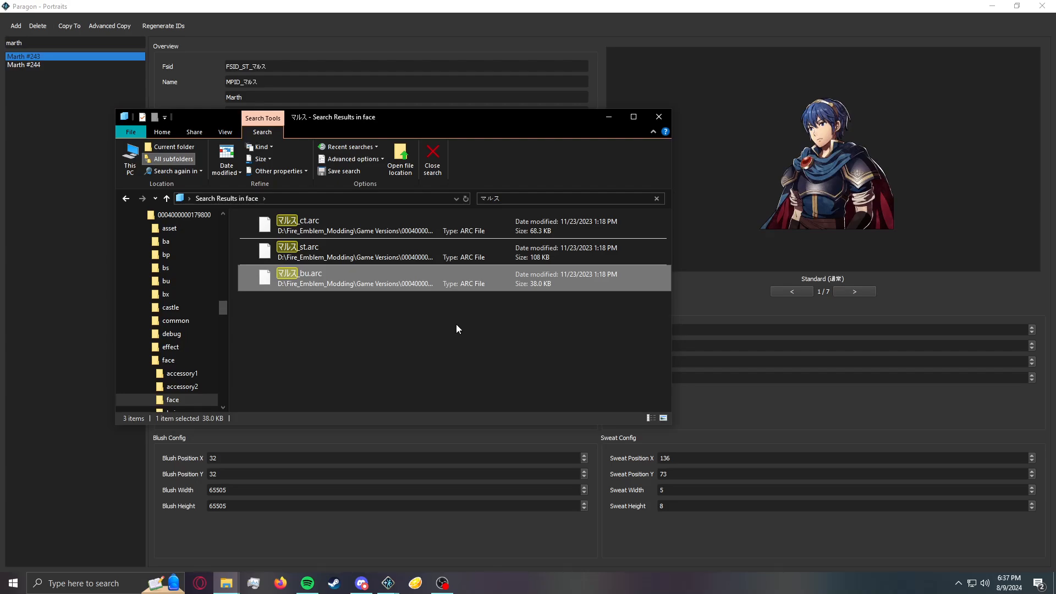
{"action": "left_click", "coordinate": [336, 235]}
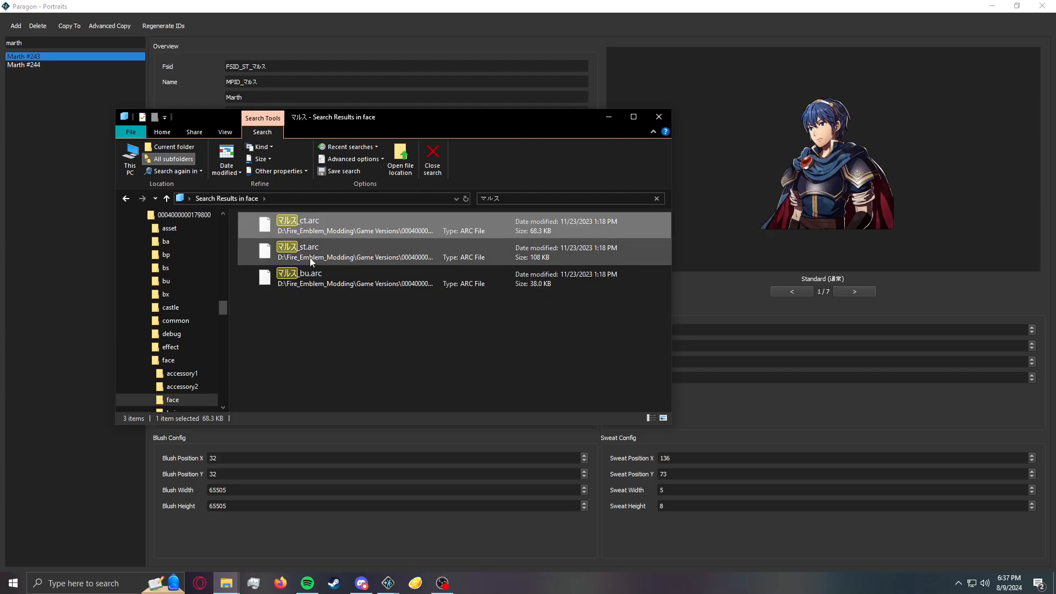
{"action": "left_click", "coordinate": [344, 256]}
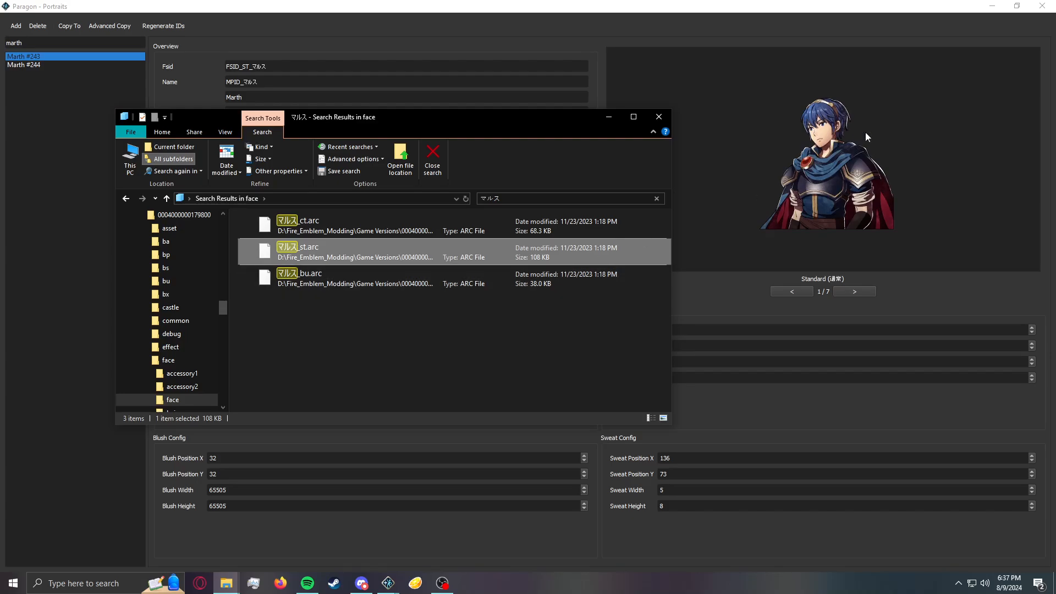
{"action": "left_click", "coordinate": [308, 301]}
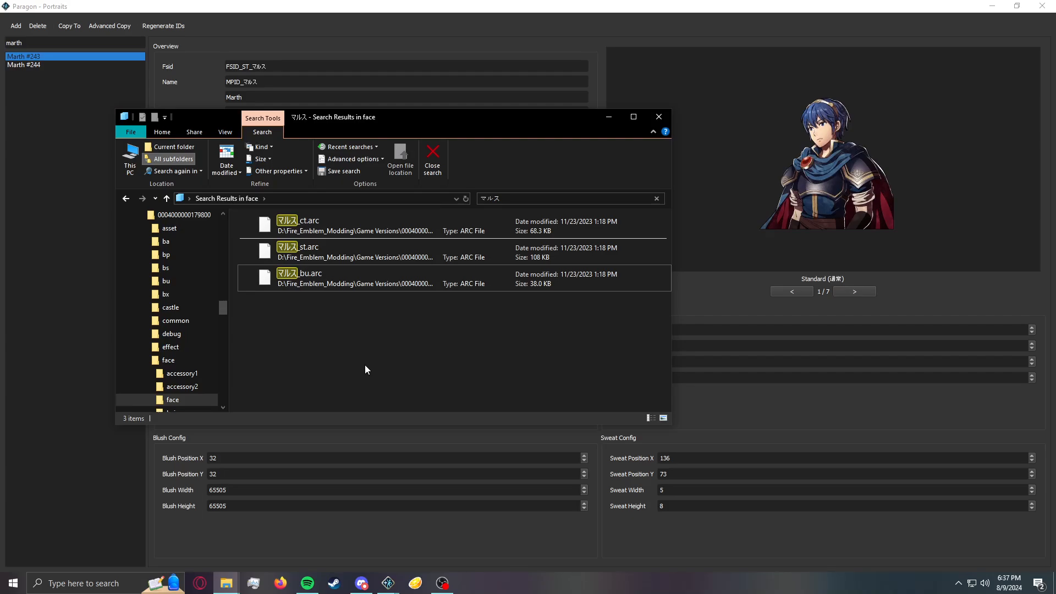
{"action": "left_click", "coordinate": [376, 248]}
{"action": "key", "text": "Up"}
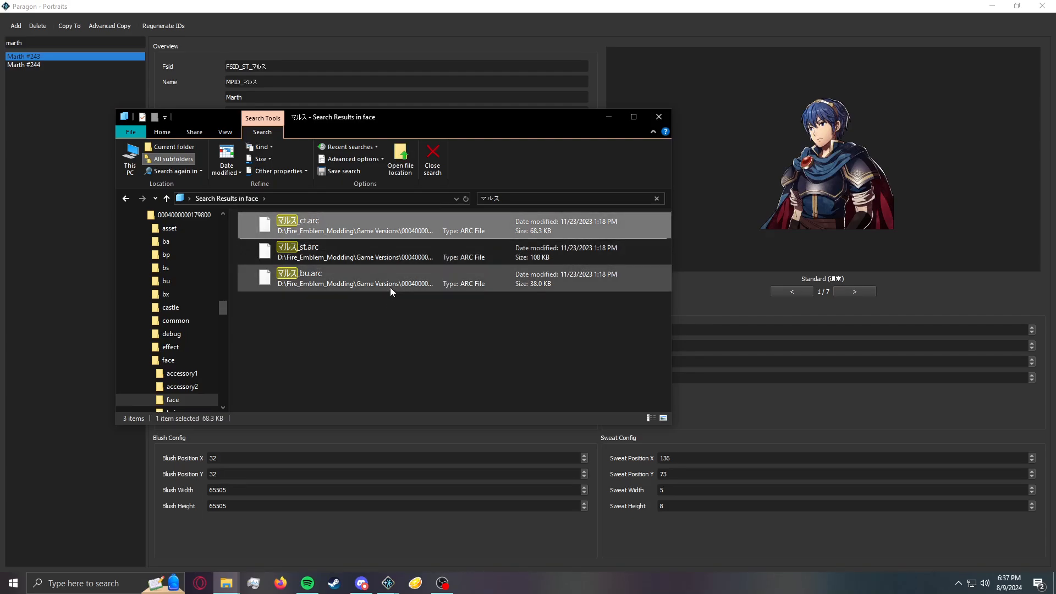
{"action": "left_click", "coordinate": [373, 287], "text": "shift"}
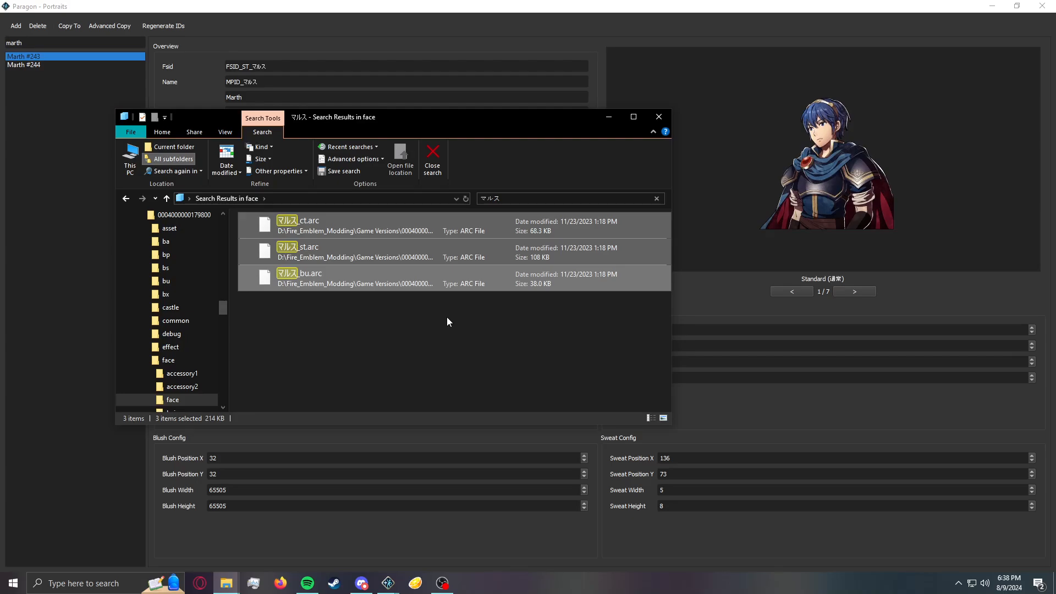
- Clear the file search and open the Video Tutorial folder under Fire_Emblem_Modding\Game Projects
{"action": "left_click", "coordinate": [655, 198]}
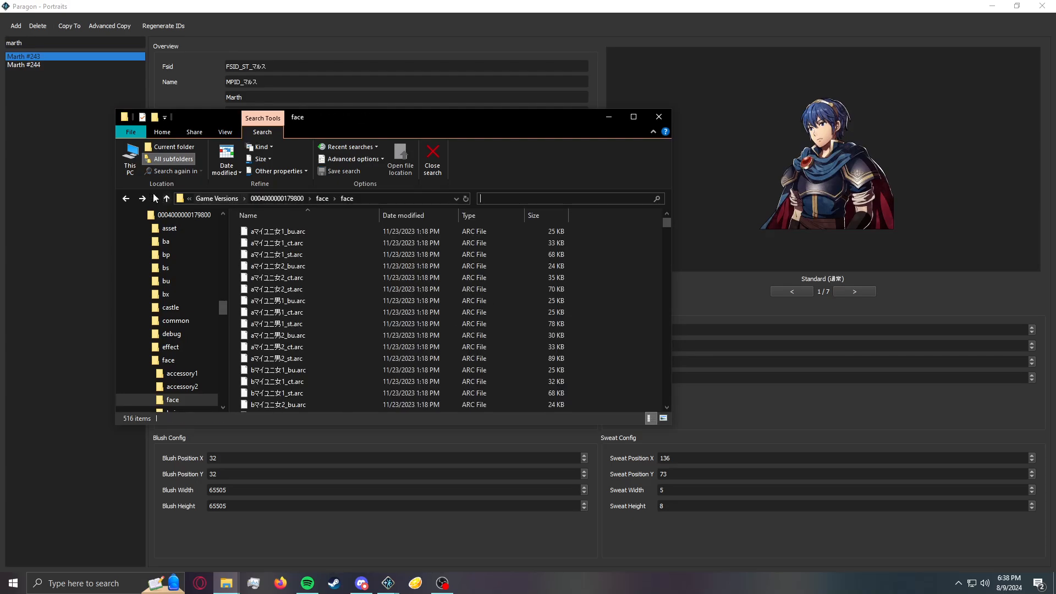
{"action": "left_click", "coordinate": [282, 198]}
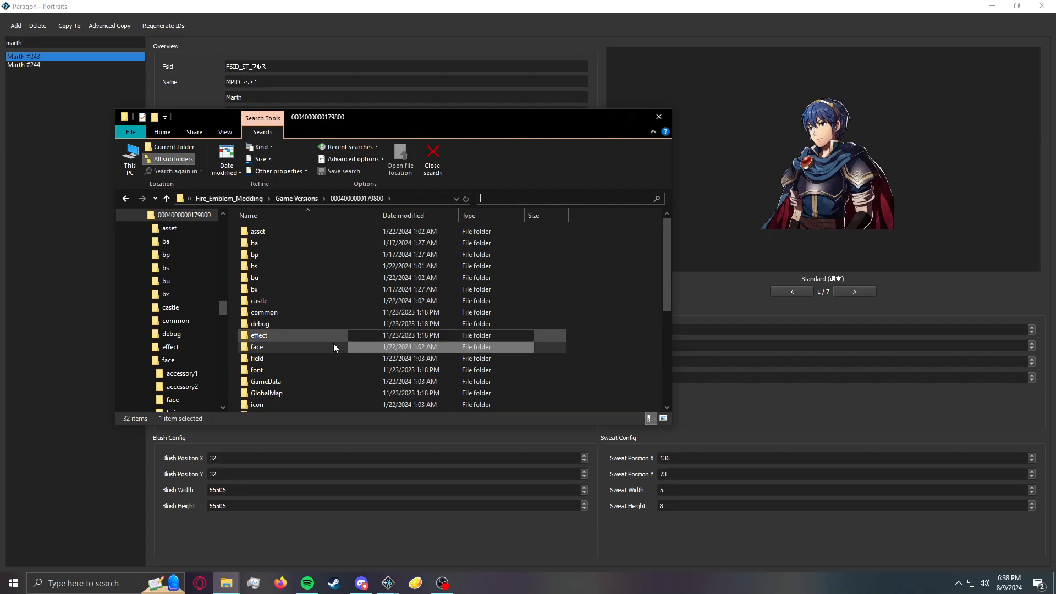
{"action": "left_click", "coordinate": [297, 199]}
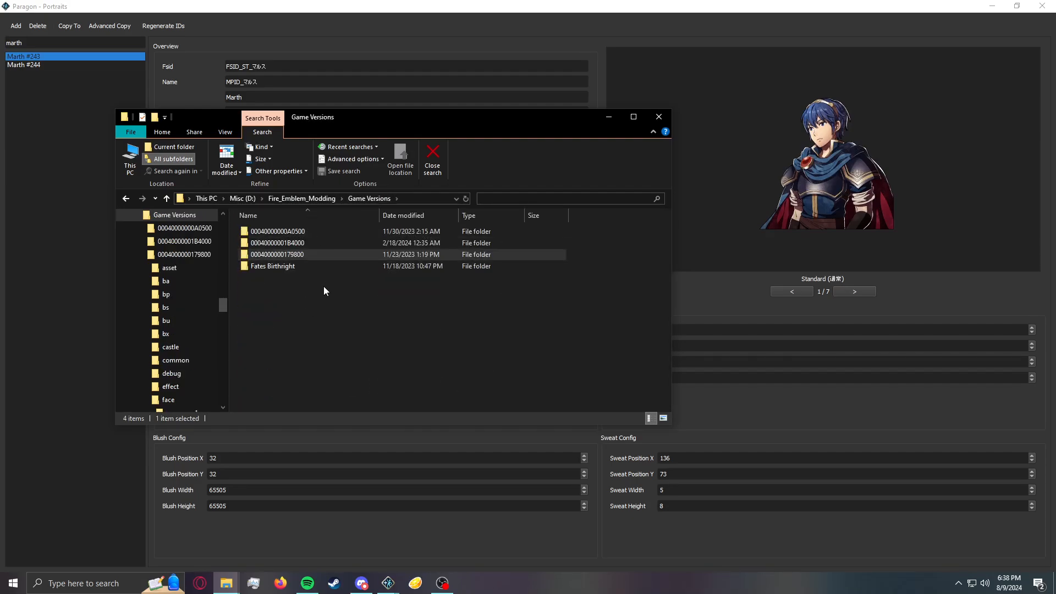
{"action": "left_click", "coordinate": [302, 198]}
{"action": "double_click", "coordinate": [269, 394]}
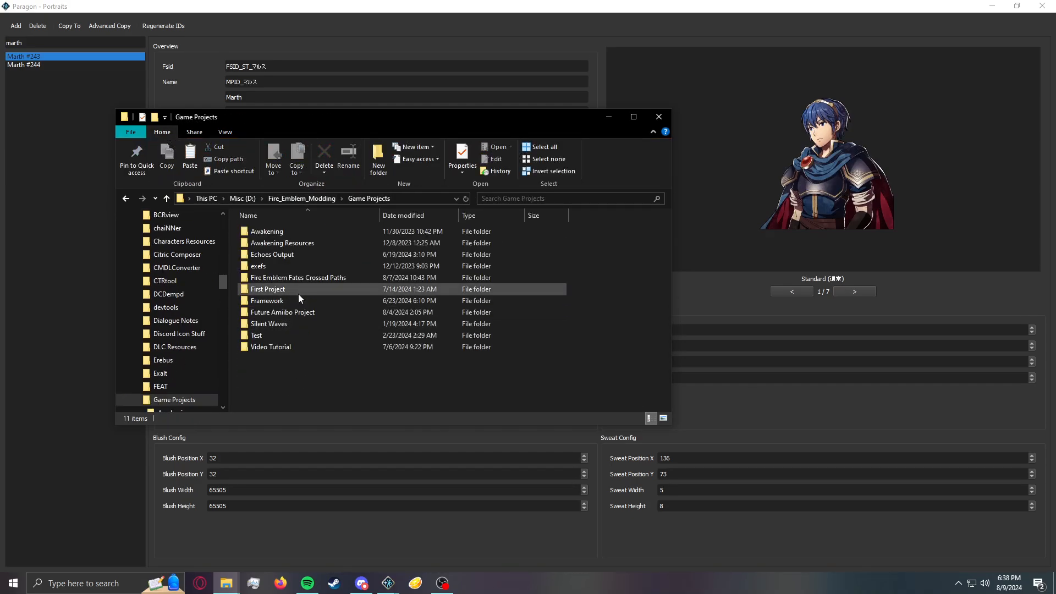
{"action": "double_click", "coordinate": [272, 347]}
- Create a folder named face in the Video Tutorial project folder
{"action": "right_click", "coordinate": [287, 325]}
{"action": "mouse_move", "coordinate": [322, 470]}
{"action": "left_click", "coordinate": [454, 317]}
{"action": "type", "text": "face"}
{"action": "key", "text": "Return"}
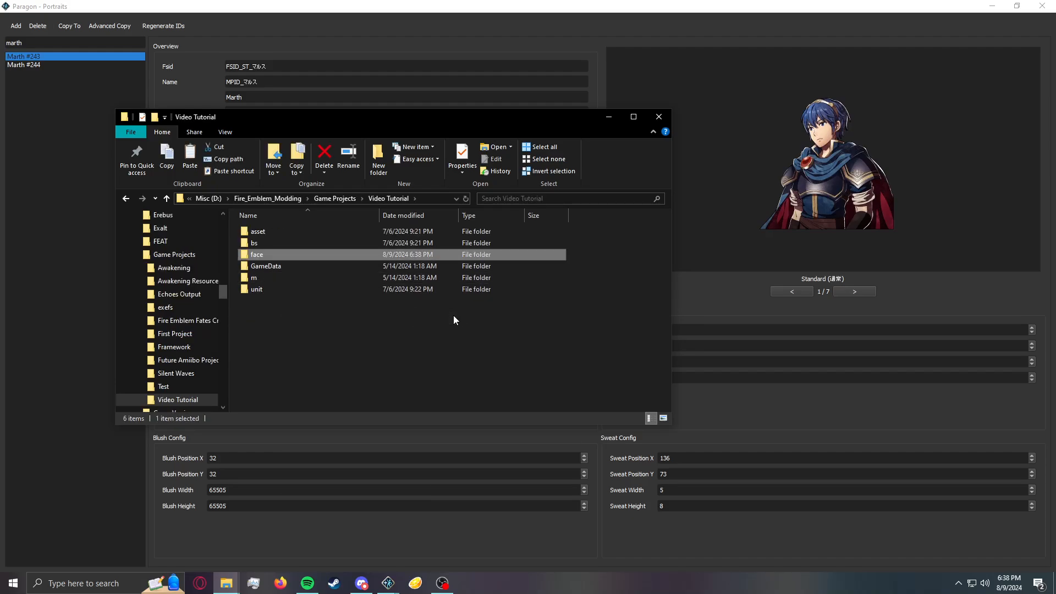
- Create a second face folder inside the project's face folder and paste the three マルス portrait files into it
{"action": "double_click", "coordinate": [324, 257]}
{"action": "right_click", "coordinate": [315, 274]}
{"action": "mouse_move", "coordinate": [399, 420]}
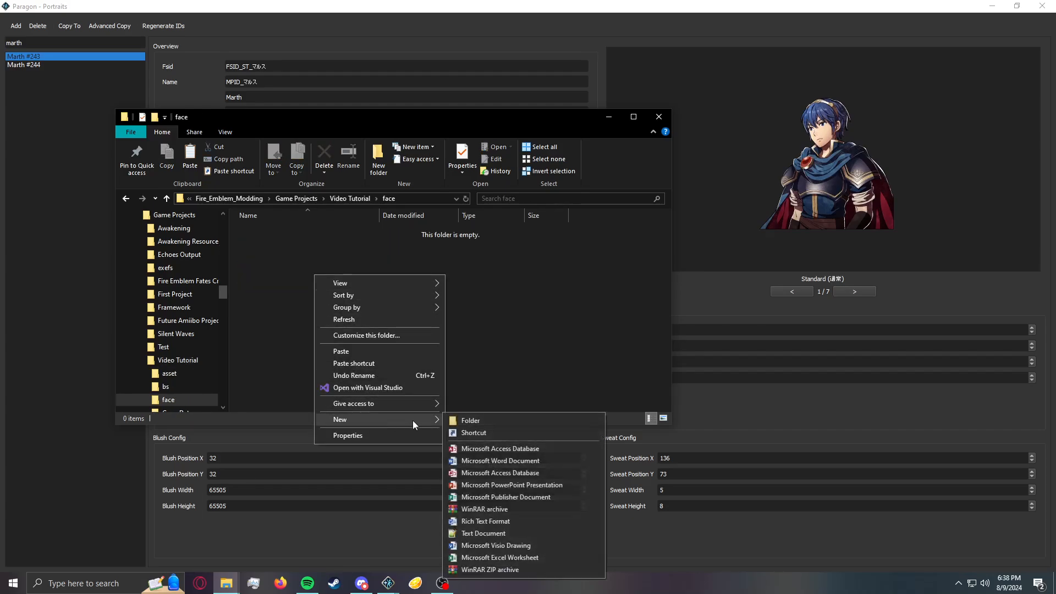
{"action": "left_click", "coordinate": [474, 420]}
{"action": "type", "text": "face"}
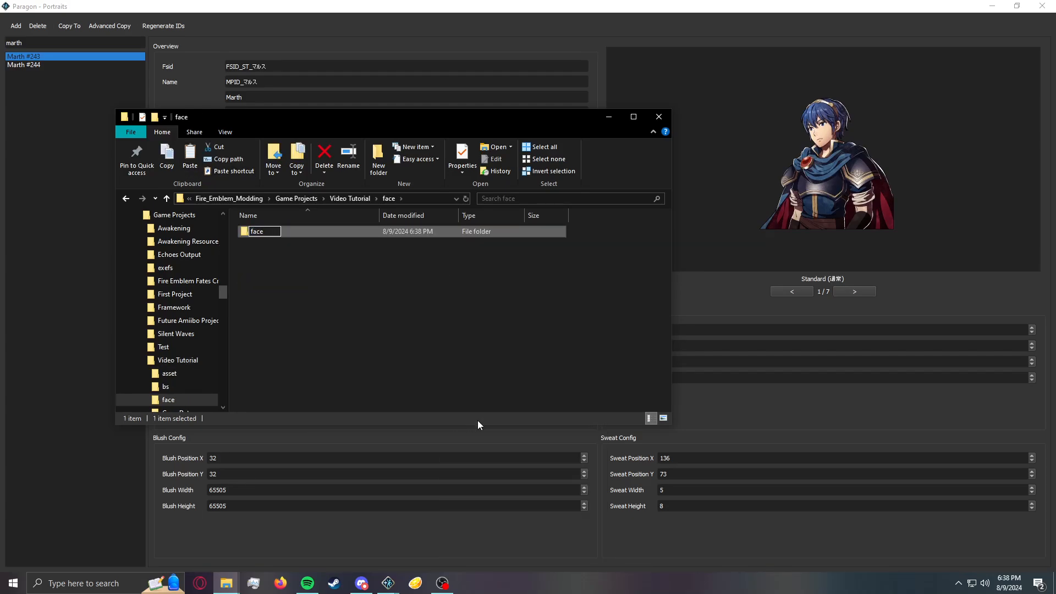
{"action": "key", "text": "Return"}
{"action": "double_click", "coordinate": [356, 234]}
{"action": "key", "text": "ctrl+v"}
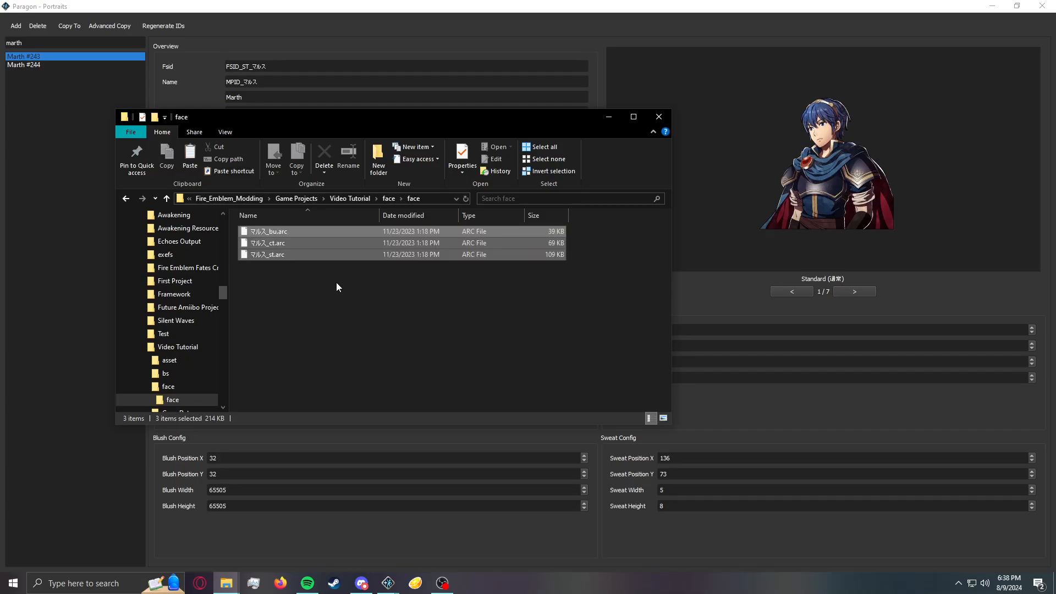
- Rename the copied マルス_st.arc portrait file as Tutorial_st.arc
{"action": "left_click", "coordinate": [278, 263]}
{"action": "left_click", "coordinate": [270, 257]}
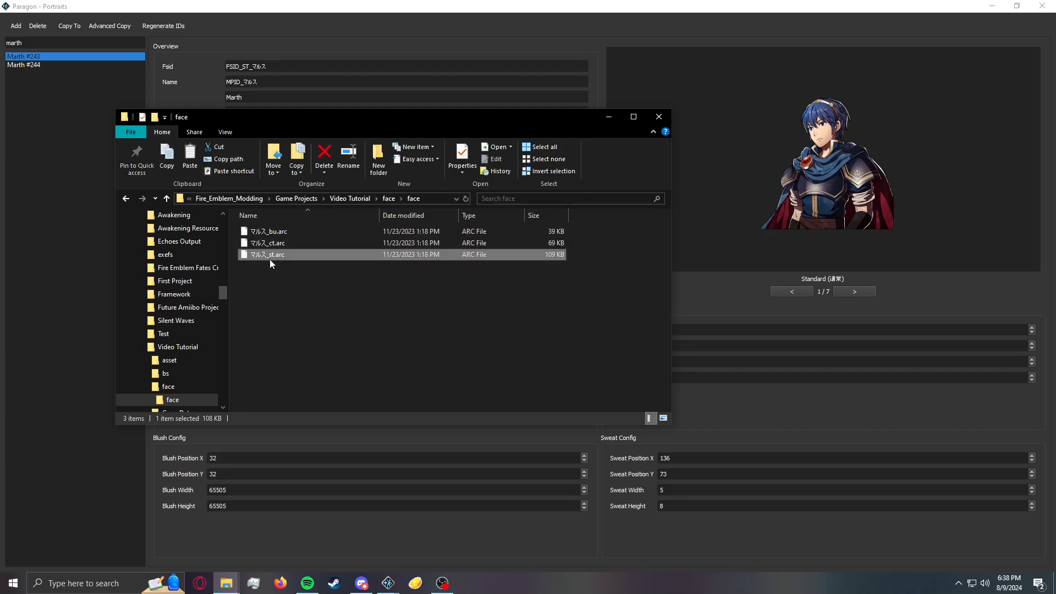
{"action": "right_click", "coordinate": [269, 260]}
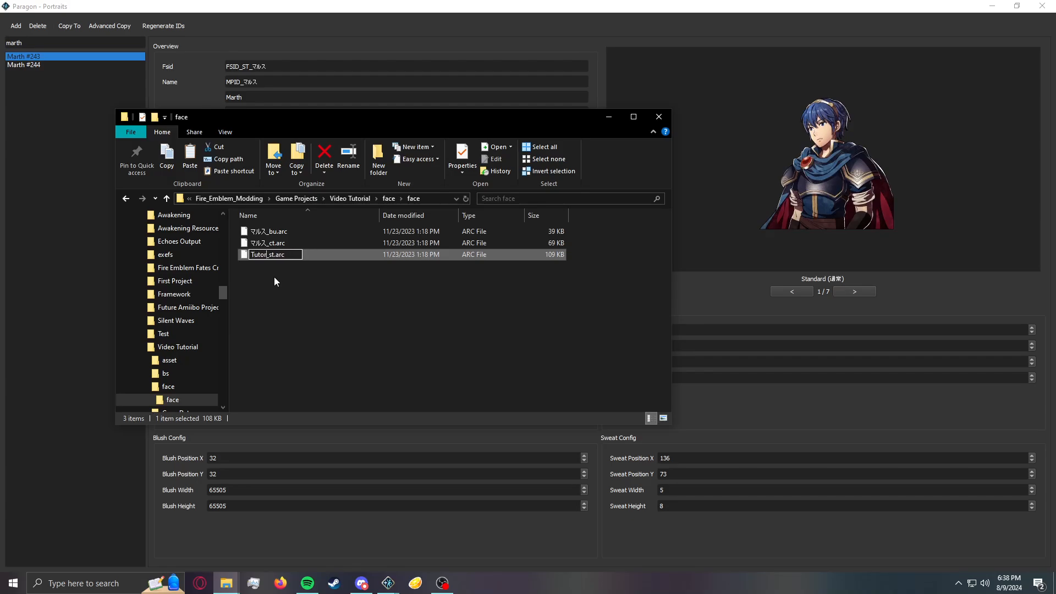
{"action": "type", "text": "ial"}
{"action": "key", "text": "Return"}
- Rename the copied マルス_bu.arc portrait file as Tutorial_bu.arc
{"action": "left_click", "coordinate": [273, 243]}
{"action": "right_click", "coordinate": [274, 243]}
{"action": "left_click", "coordinate": [306, 475]}
{"action": "key", "text": "Right"}
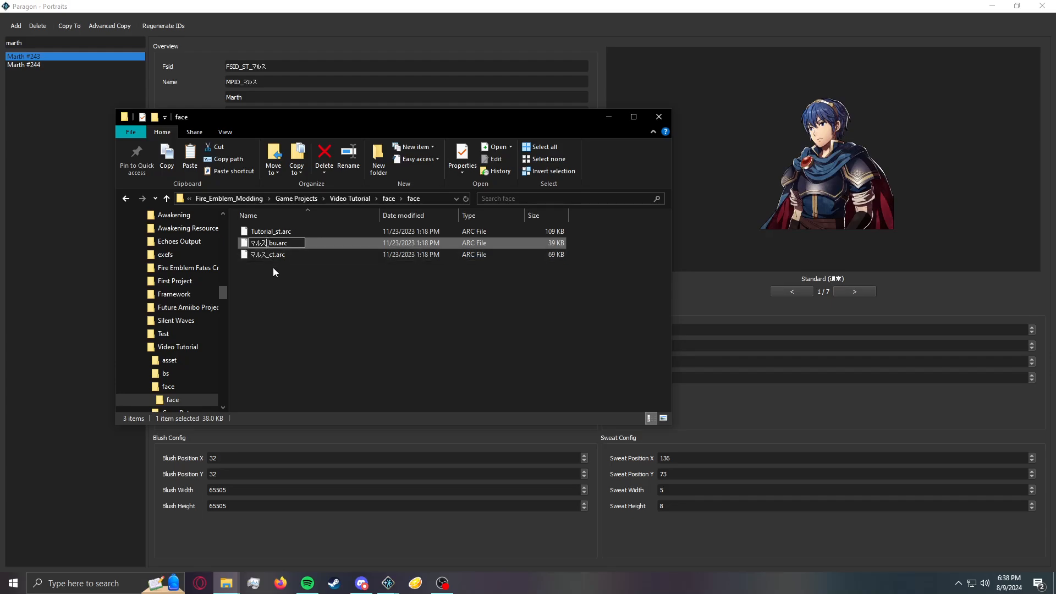
{"action": "type", "text": "Tutorial"}
{"action": "key", "text": "Return"}
- Rename the copied マルス_ct.arc portrait file as Tutorial_ct.arc and move the folder window out of the way
{"action": "left_click", "coordinate": [268, 258]}
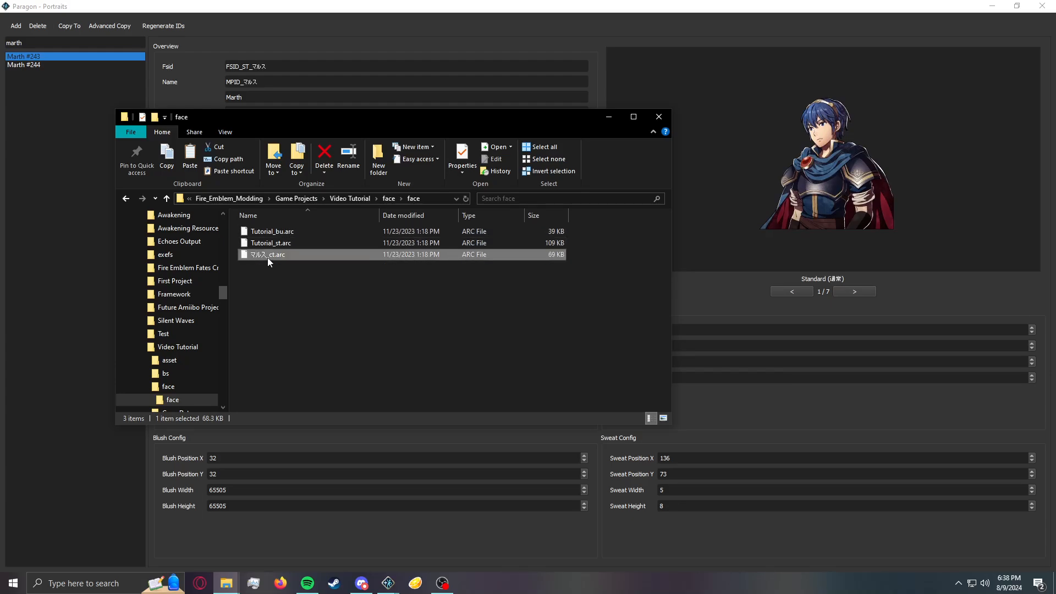
{"action": "right_click", "coordinate": [268, 257]}
{"action": "left_click", "coordinate": [299, 492]}
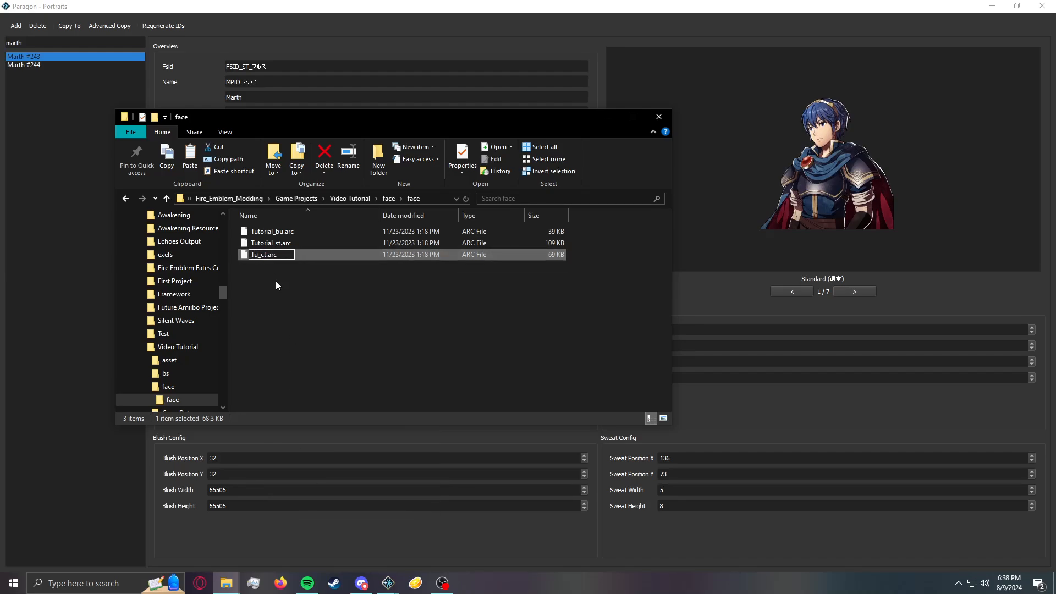
{"action": "type", "text": "Tutorial"}
{"action": "key", "text": "Return"}
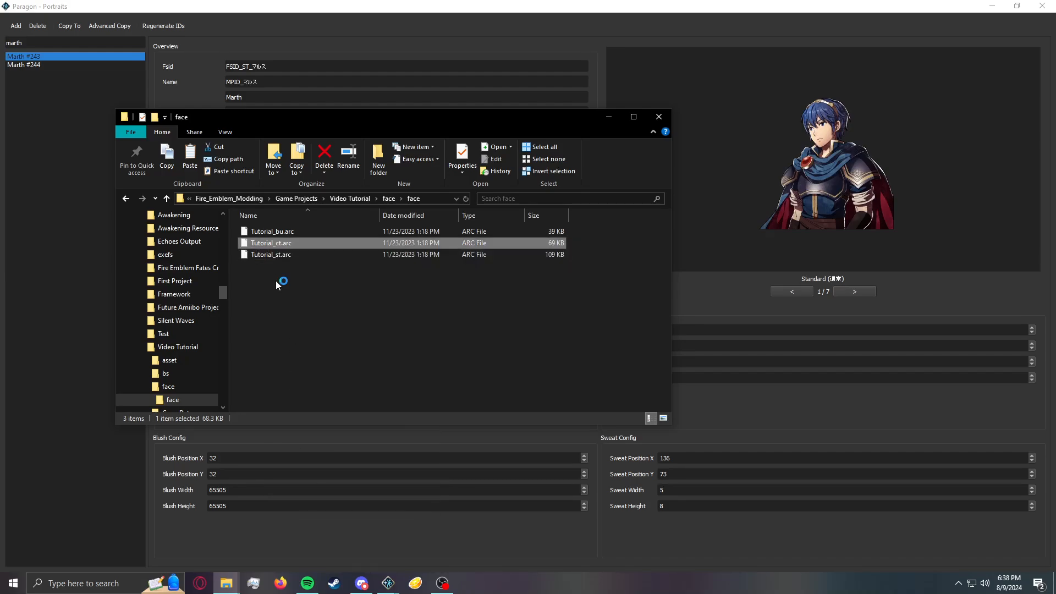
{"action": "left_click", "coordinate": [303, 372]}
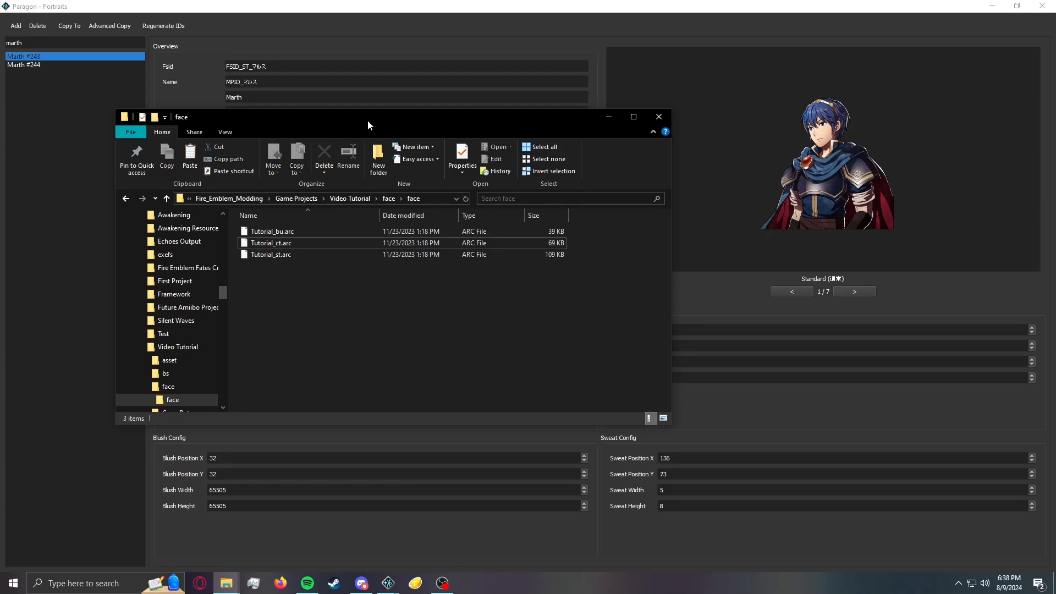
{"action": "left_click_drag", "start_coordinate": [356, 120], "coordinate": [0, 120]}
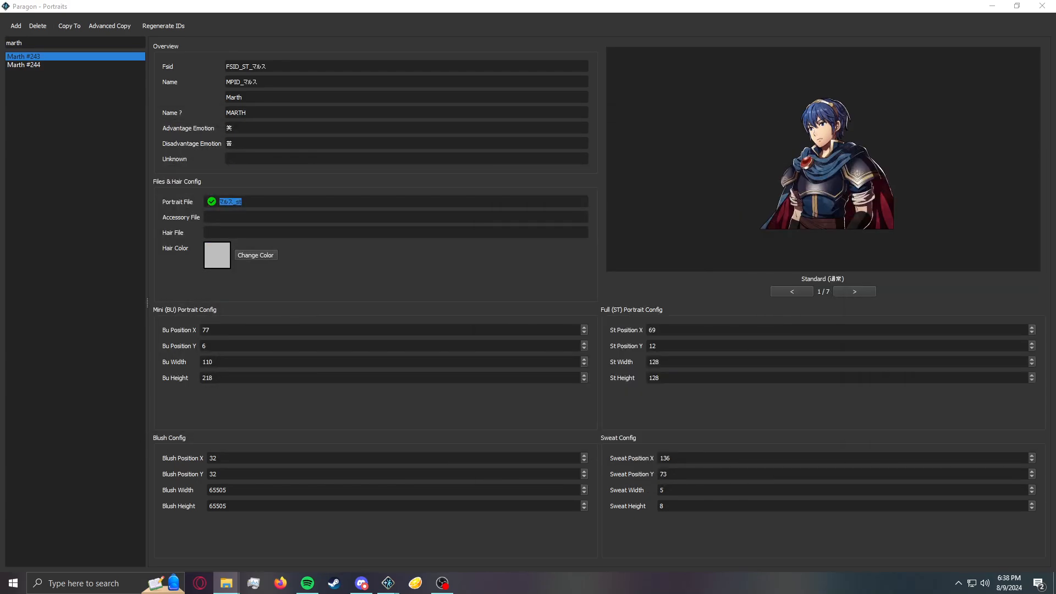
- Clear the portrait search and add two new entries, #453 and #454, at the end of the portraits list
{"action": "double_click", "coordinate": [80, 40]}
{"action": "key", "text": "BackSpace"}
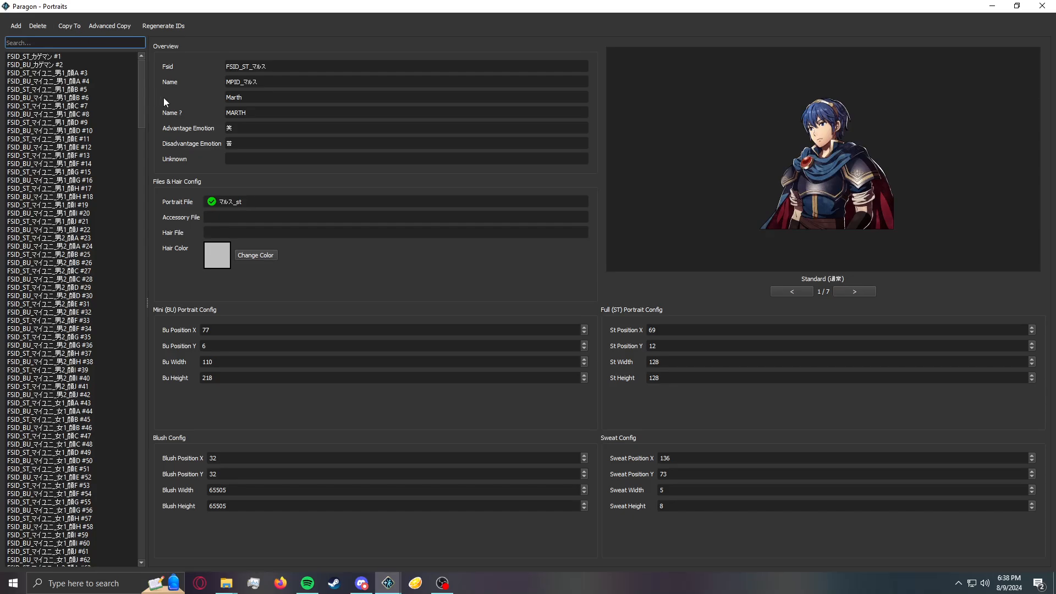
{"action": "left_click_drag", "start_coordinate": [141, 100], "coordinate": [144, 545]}
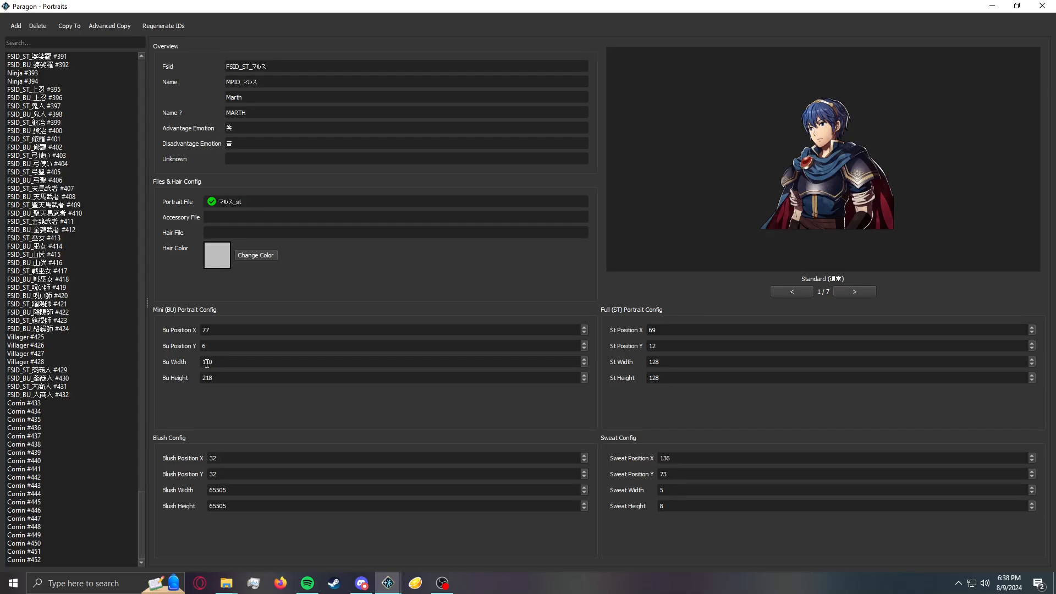
{"action": "left_click", "coordinate": [16, 26]}
{"action": "scroll", "coordinate": [134, 379], "scroll_direction": "down", "scroll_amount": 1}
{"action": "left_click", "coordinate": [34, 551]}
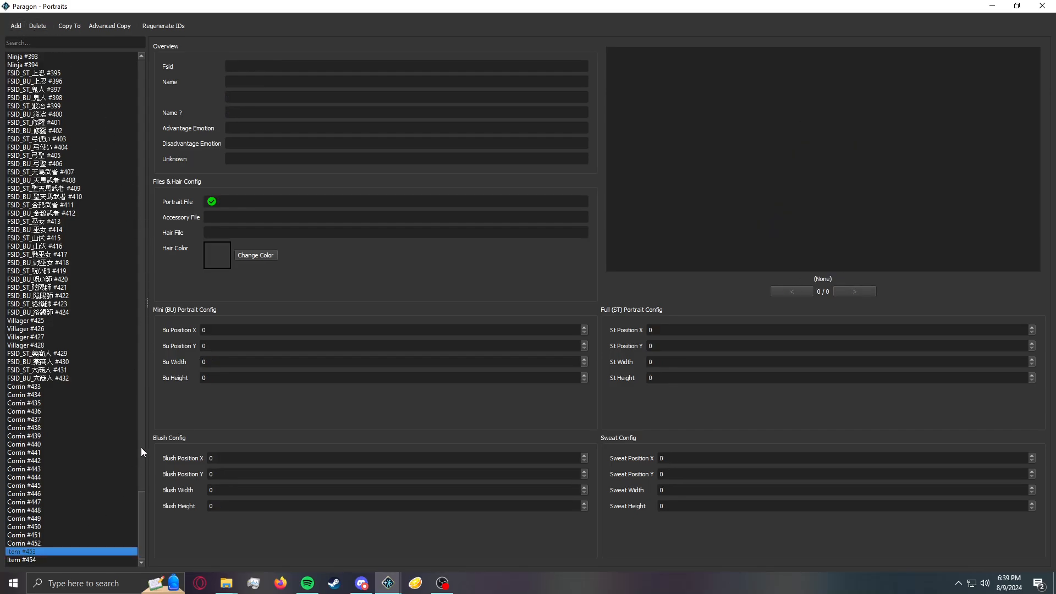
- Find Xander's ST portrait entry #107 and copy its data to the new entry Item #453
{"action": "scroll", "coordinate": [115, 424], "scroll_direction": "up", "scroll_amount": 8}
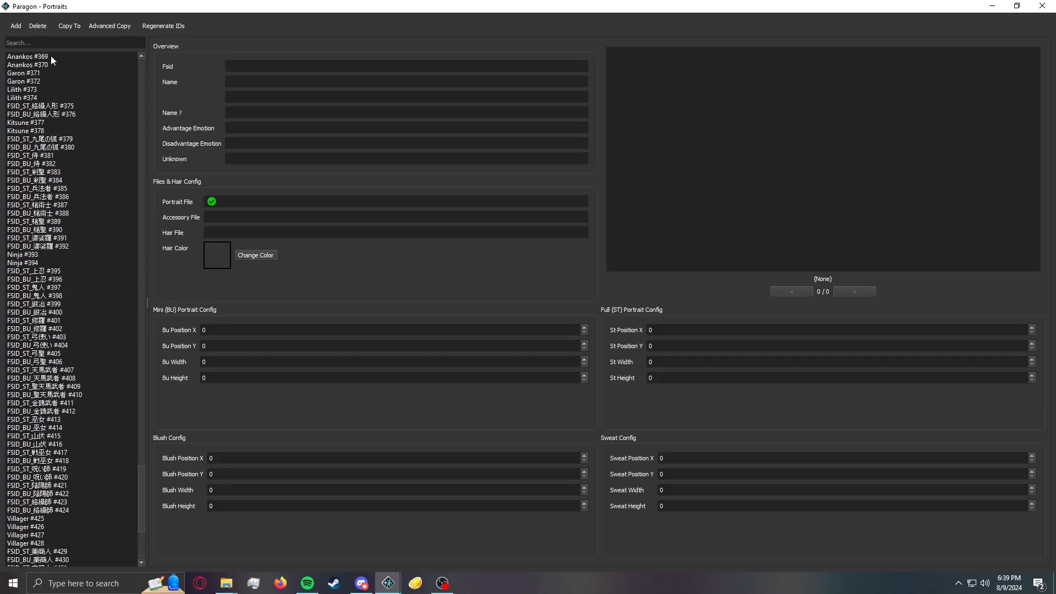
{"action": "left_click_drag", "start_coordinate": [141, 485], "coordinate": [147, 526]}
{"action": "left_click", "coordinate": [73, 42]}
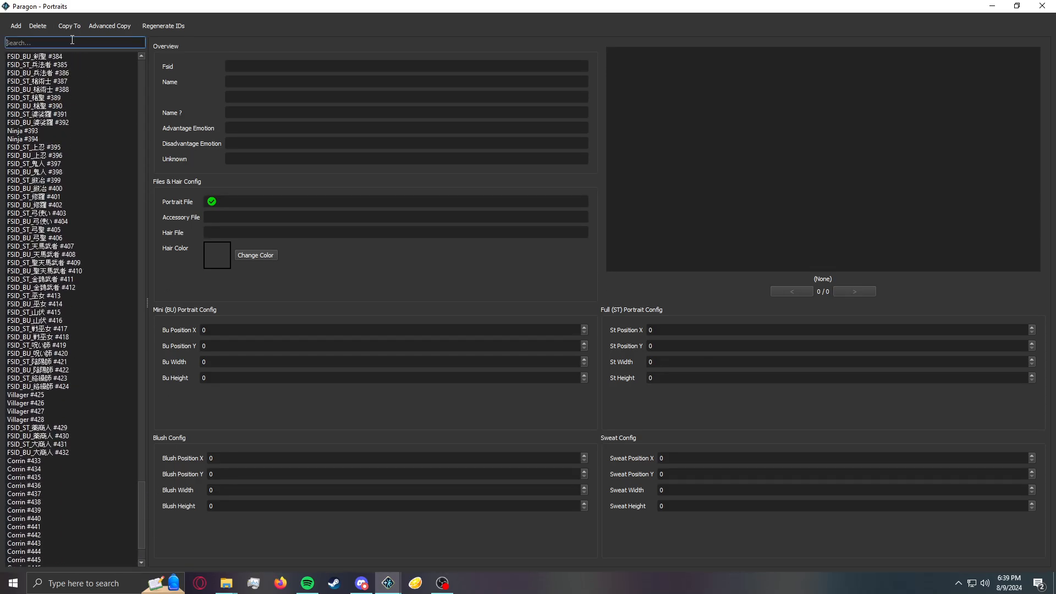
{"action": "type", "text": "xa"}
{"action": "left_click", "coordinate": [57, 56]}
{"action": "double_click", "coordinate": [100, 44]}
{"action": "key", "text": "BackSpace"}
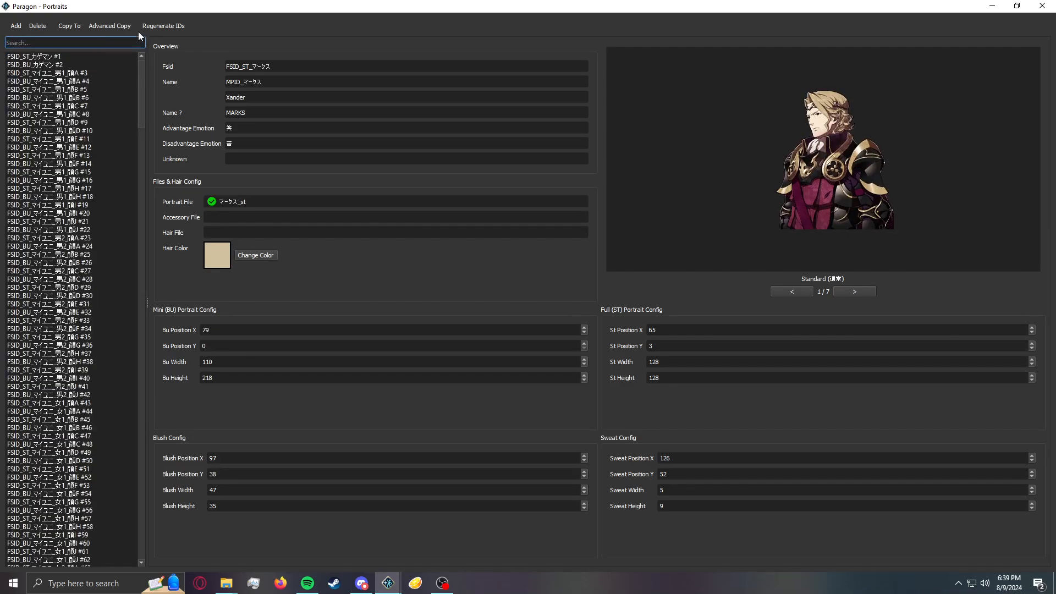
{"action": "left_click", "coordinate": [114, 24]}
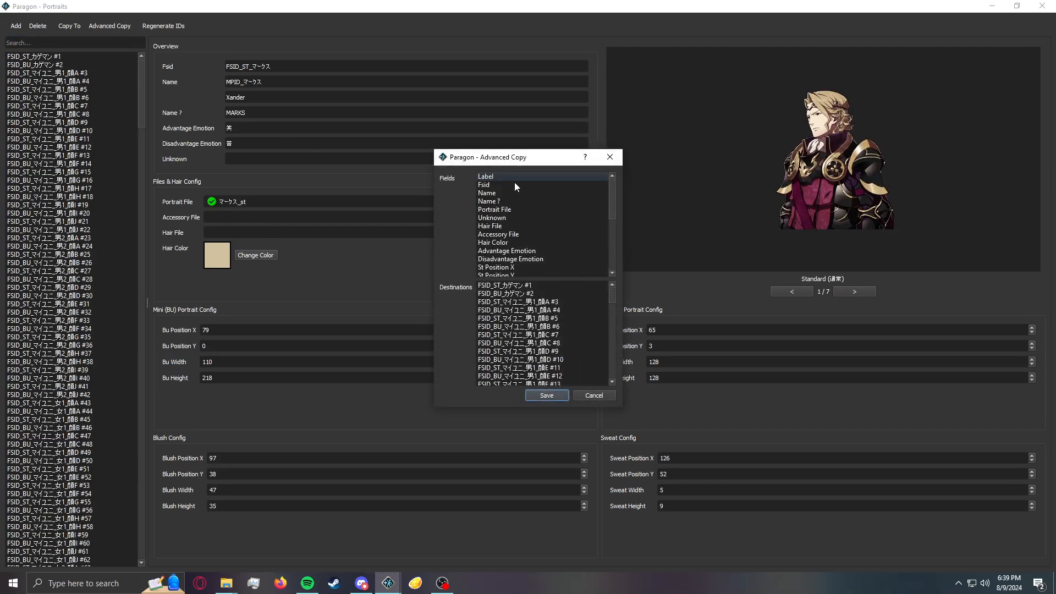
{"action": "key", "text": "Escape"}
{"action": "left_click", "coordinate": [69, 26]}
{"action": "left_click", "coordinate": [572, 291]}
{"action": "left_click_drag", "start_coordinate": [572, 296], "coordinate": [572, 313]}
{"action": "left_click", "coordinate": [513, 362]}
{"action": "left_click", "coordinate": [515, 302]}
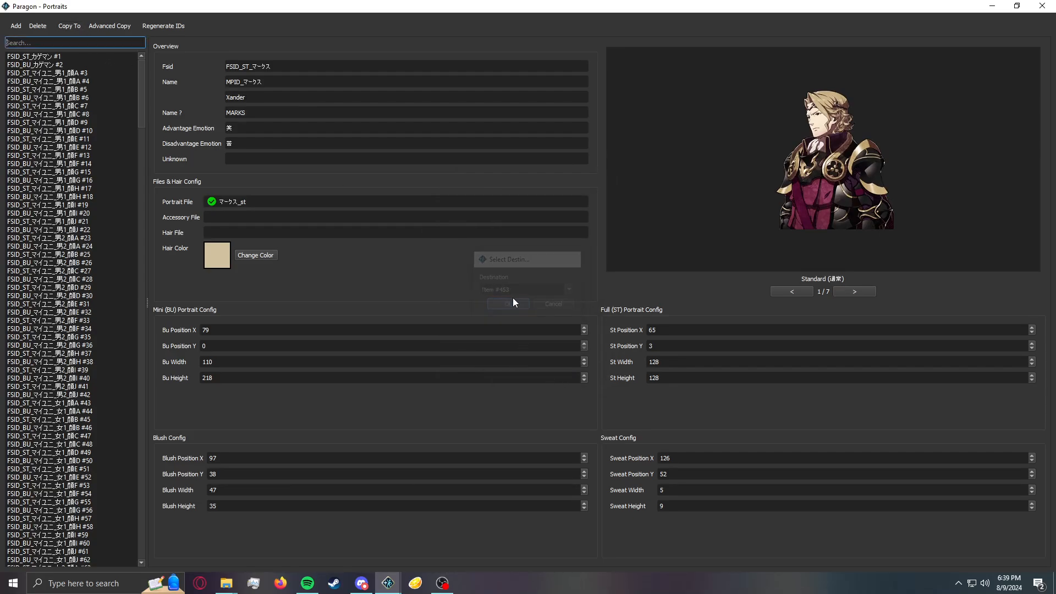
- Find Xander's BU portrait entry #108 and copy its data to the new entry Item #454
{"action": "type", "text": "xa"}
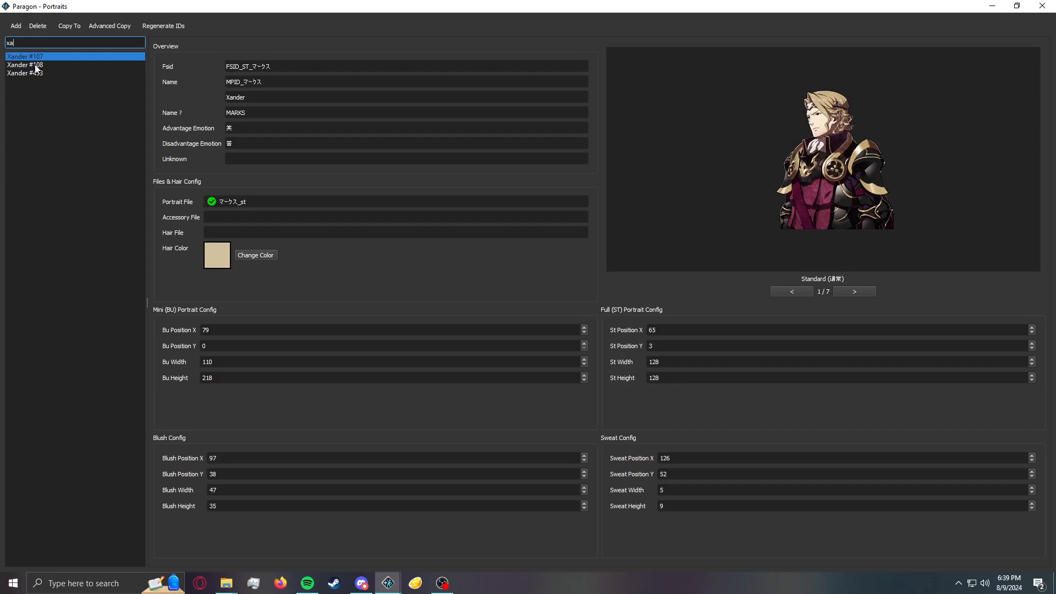
{"action": "left_click", "coordinate": [36, 65]}
{"action": "double_click", "coordinate": [95, 45]}
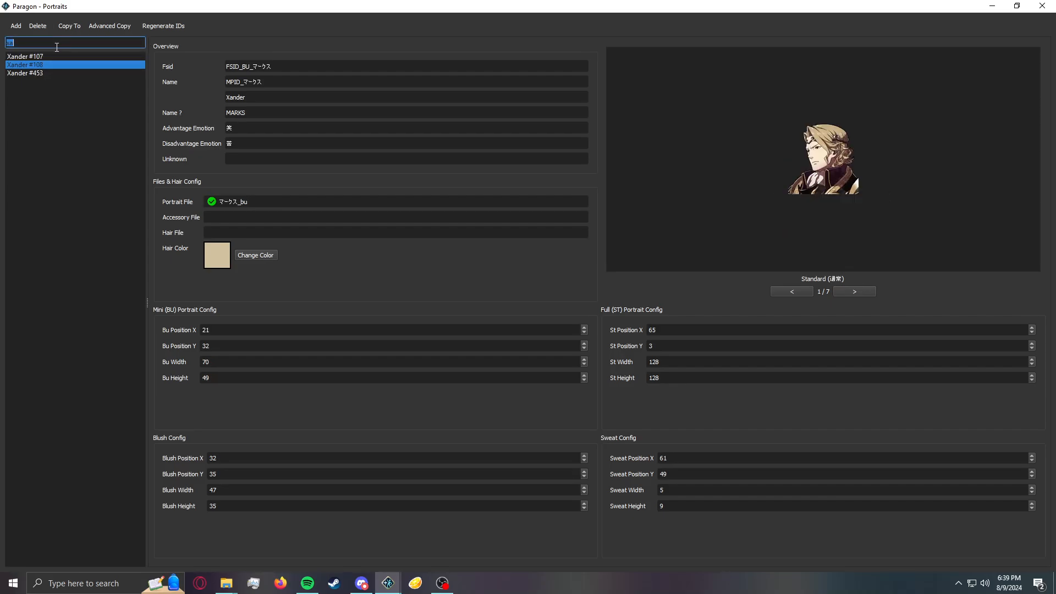
{"action": "key", "text": "BackSpace"}
{"action": "left_click", "coordinate": [70, 27]}
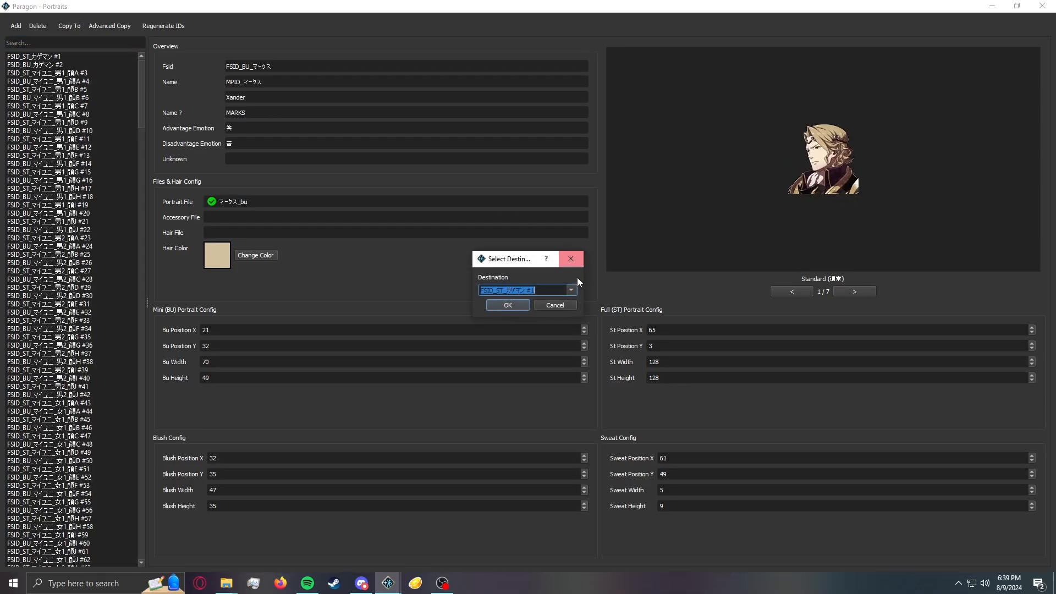
{"action": "left_click", "coordinate": [572, 290]}
{"action": "scroll", "coordinate": [550, 336], "scroll_direction": "down", "scroll_amount": 5}
{"action": "left_click", "coordinate": [546, 367]}
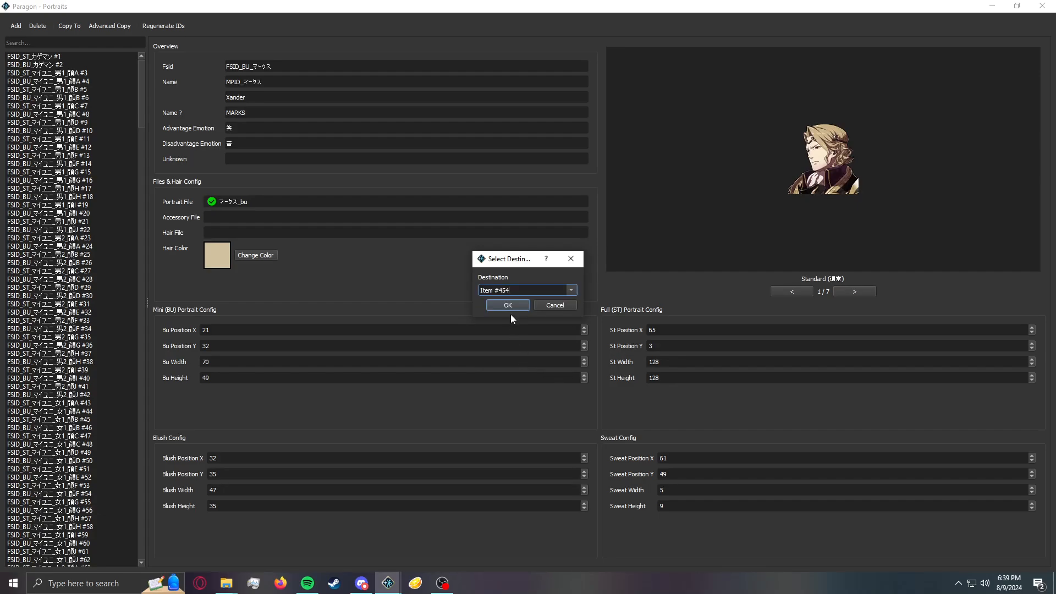
{"action": "left_click", "coordinate": [509, 306]}
- Set the Fsid of the copied portrait entry #453 to FSID_ST_Tutorial
{"action": "left_click_drag", "start_coordinate": [141, 97], "coordinate": [126, 574]}
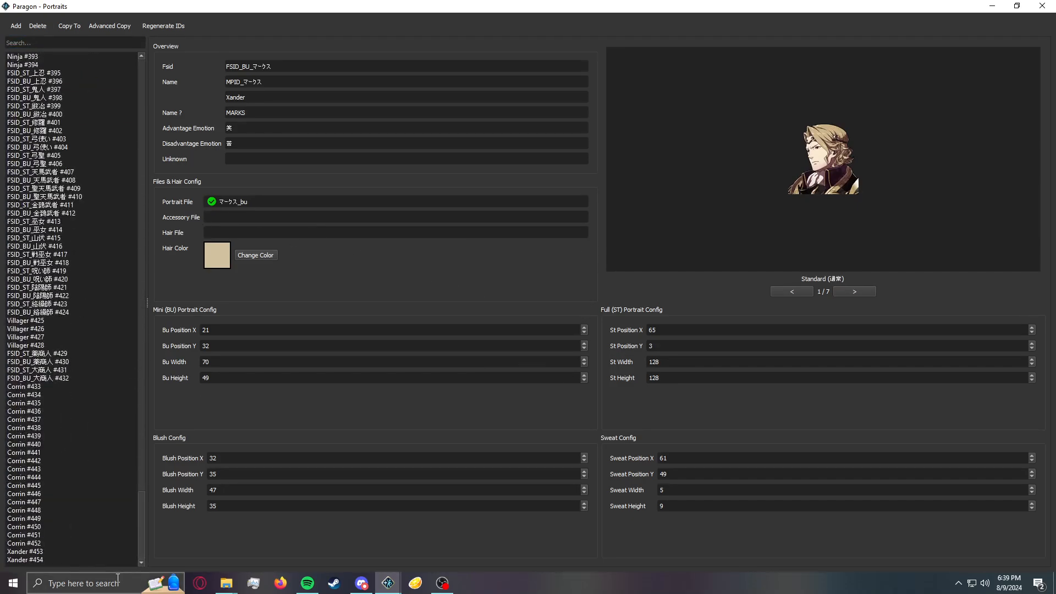
{"action": "left_click", "coordinate": [44, 552]}
{"action": "left_click", "coordinate": [296, 65]}
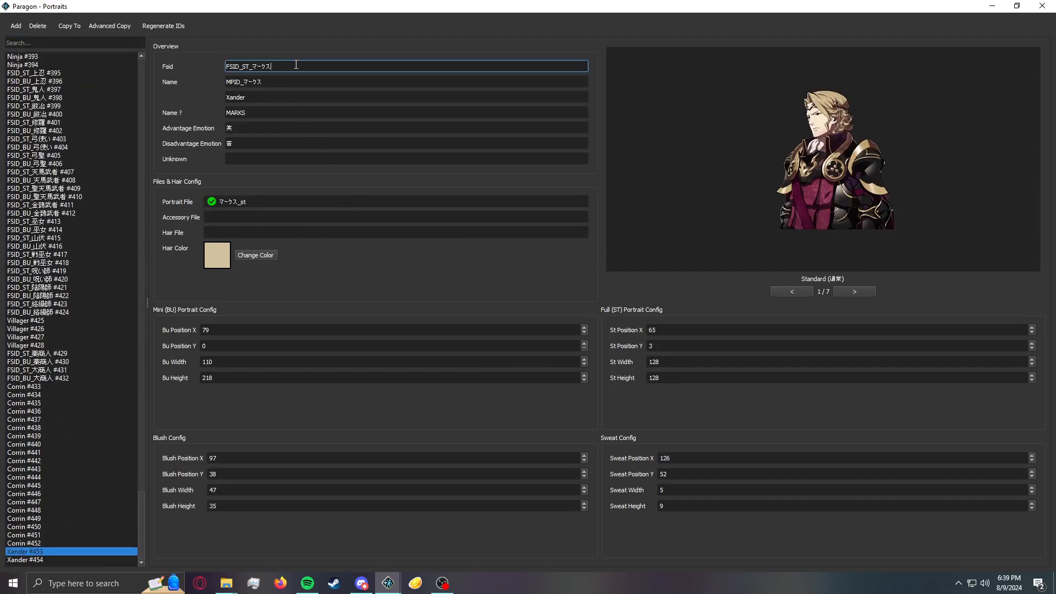
{"action": "key", "text": "shift+Left"}
{"action": "key", "text": "shift+Left"}
{"action": "key", "text": "shift+Left"}
{"action": "key", "text": "shift+Left"}
{"action": "type", "text": "Tutorial"}
- Set entry #453's Name to MPID_Tutorial and its Name ? value to TUTORIAL
{"action": "left_click", "coordinate": [294, 83]}
{"action": "key", "text": "BackSpace"}
{"action": "key", "text": "BackSpace"}
{"action": "key", "text": "BackSpace"}
{"action": "key", "text": "BackSpace"}
{"action": "key", "text": "BackSpace"}
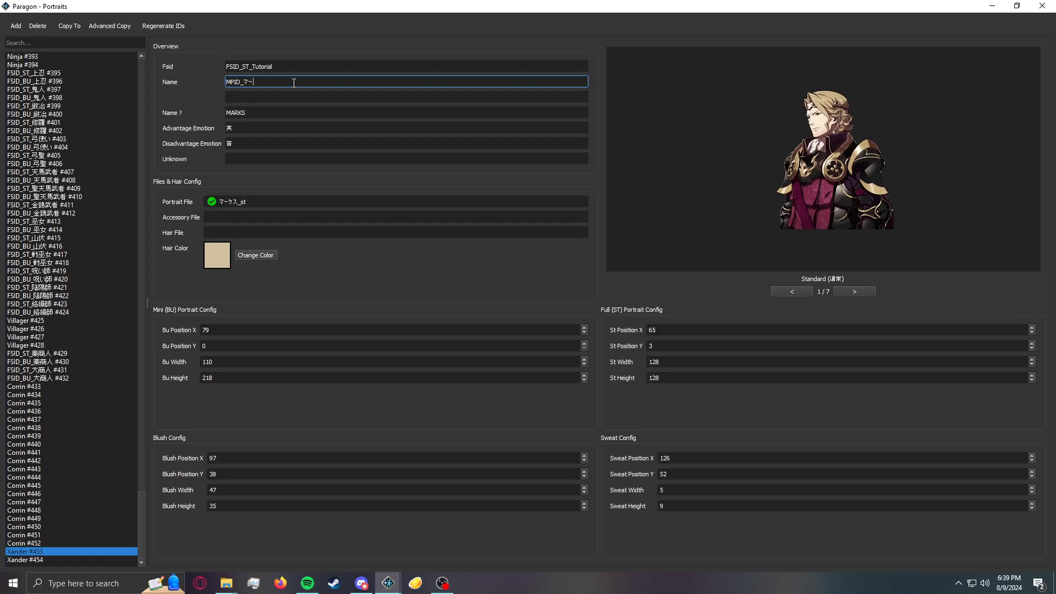
{"action": "type", "text": "_Tutorial"}
{"action": "key", "text": "Tab"}
{"action": "type", "text": "TUT"}
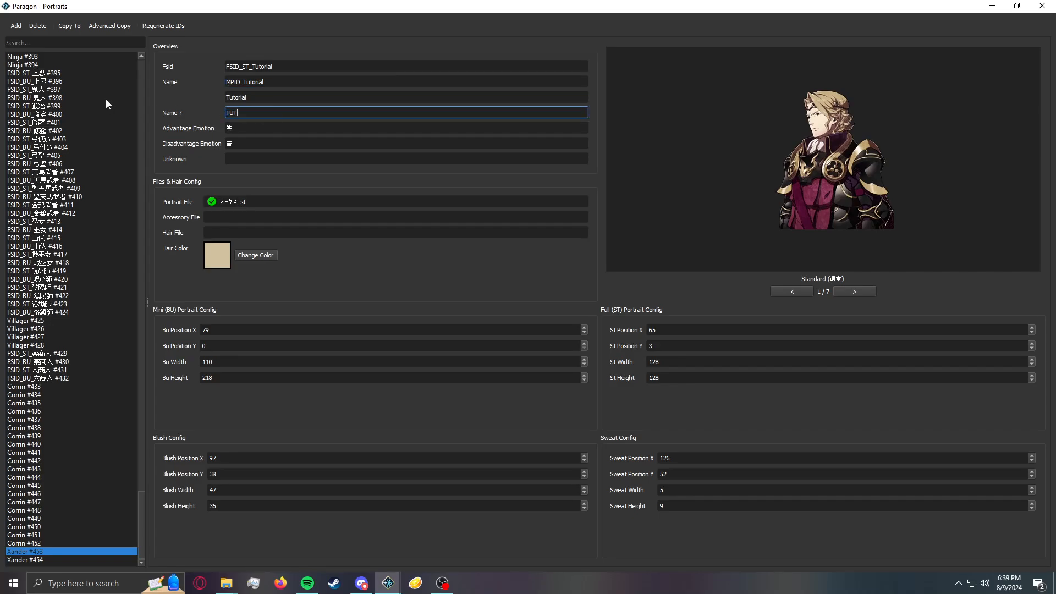
{"action": "type", "text": "ORIAL"}
{"action": "key", "text": "Tab"}
{"action": "left_click", "coordinate": [266, 148]}
{"action": "left_click", "coordinate": [268, 130]}
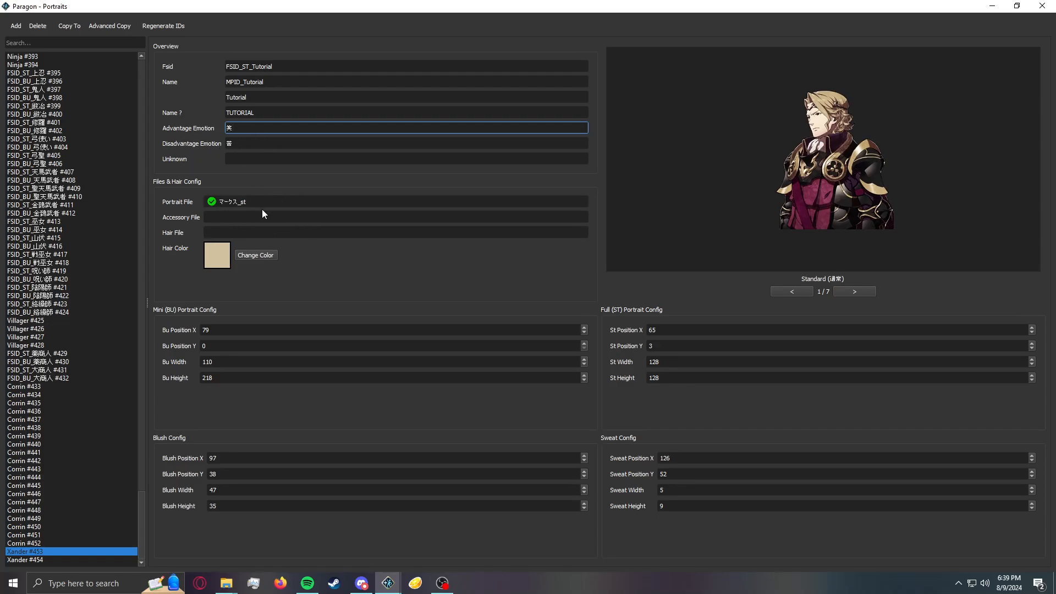
- Set entry #453's Portrait File to Tutorial_st and check the name against the files in the project's face folder
{"action": "double_click", "coordinate": [283, 203]}
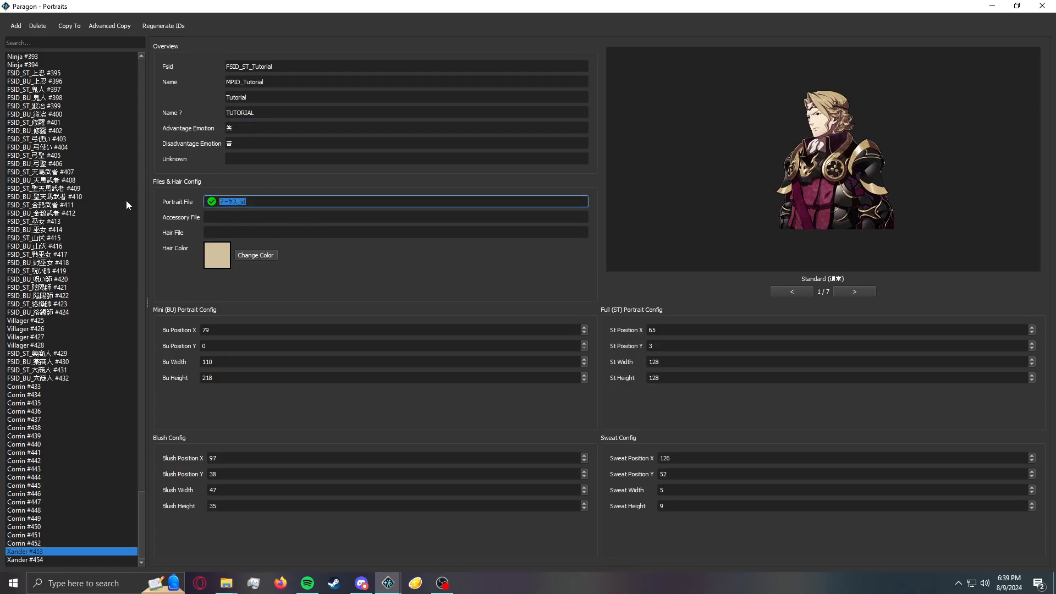
{"action": "type", "text": "Tutorial_st"}
{"action": "key", "text": "alt+Tab"}
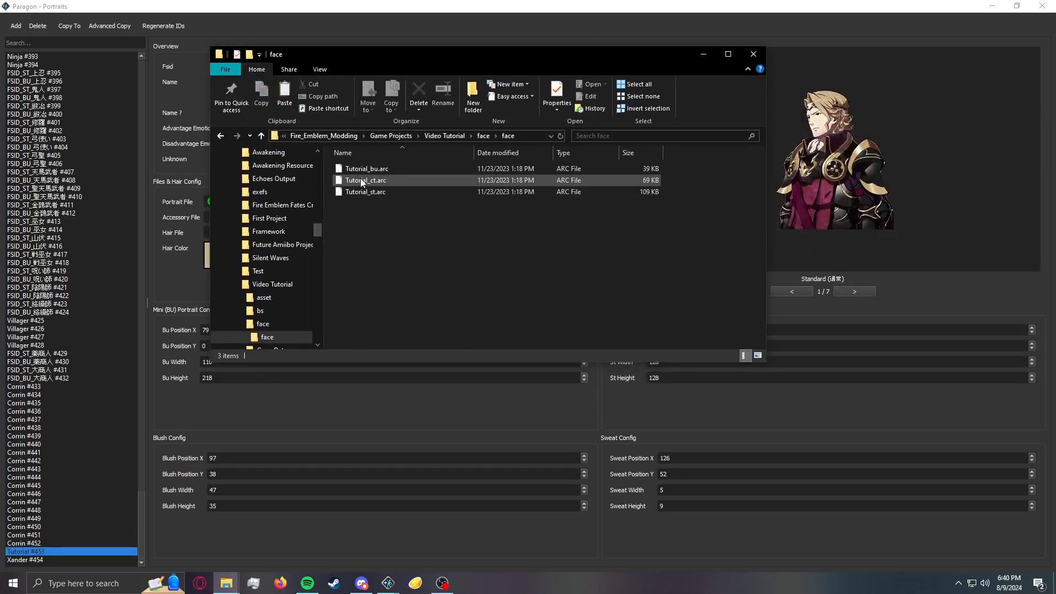
{"action": "left_click", "coordinate": [371, 190]}
{"action": "left_click_drag", "start_coordinate": [371, 61], "coordinate": [1055, 220]}
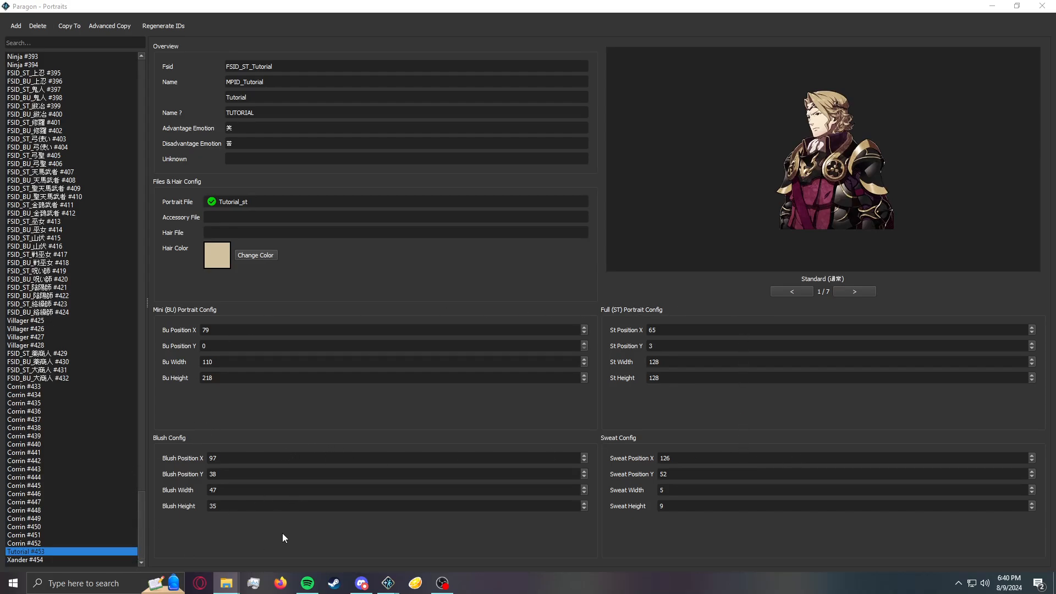
- Set the Fsid of the copied portrait entry #454 to FSID_BU_Tutorial
{"action": "left_click", "coordinate": [103, 557]}
{"action": "left_click_drag", "start_coordinate": [272, 66], "coordinate": [254, 66]}
{"action": "type", "text": "Tutorial"}
- Set entry #454's Name to MPID_Tutorial and its Name ? value to TUTORIAL
{"action": "left_click", "coordinate": [308, 85]}
{"action": "key", "text": "BackSpace"}
{"action": "key", "text": "BackSpace"}
{"action": "key", "text": "BackSpace"}
{"action": "key", "text": "BackSpace"}
{"action": "type", "text": "T"}
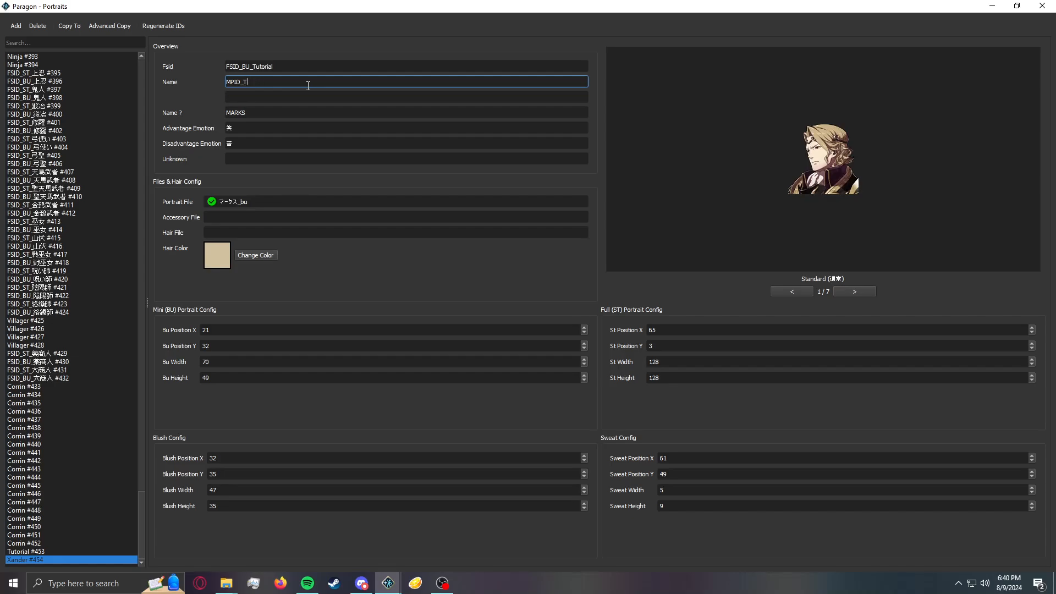
{"action": "type", "text": "utorial"}
{"action": "double_click", "coordinate": [281, 109]}
{"action": "type", "text": "TUT"}
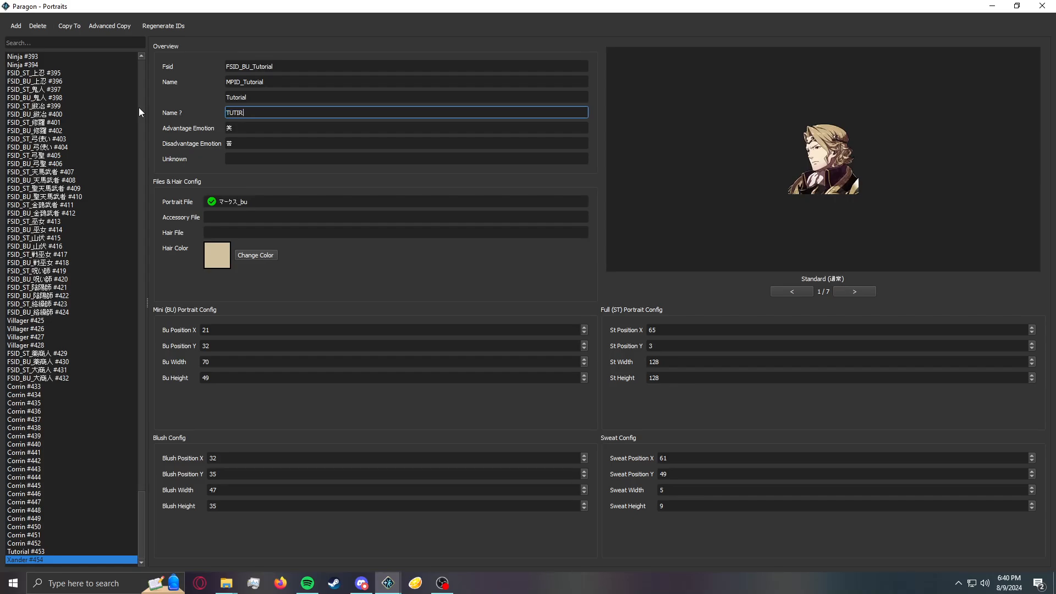
{"action": "type", "text": "ORIAL"}
- Set the Portrait File of entry #454 to Tutorial_bu
{"action": "left_click", "coordinate": [233, 202]}
{"action": "key", "text": "BackSpace"}
{"action": "key", "text": "BackSpace"}
{"action": "key", "text": "BackSpace"}
{"action": "key", "text": "BackSpace"}
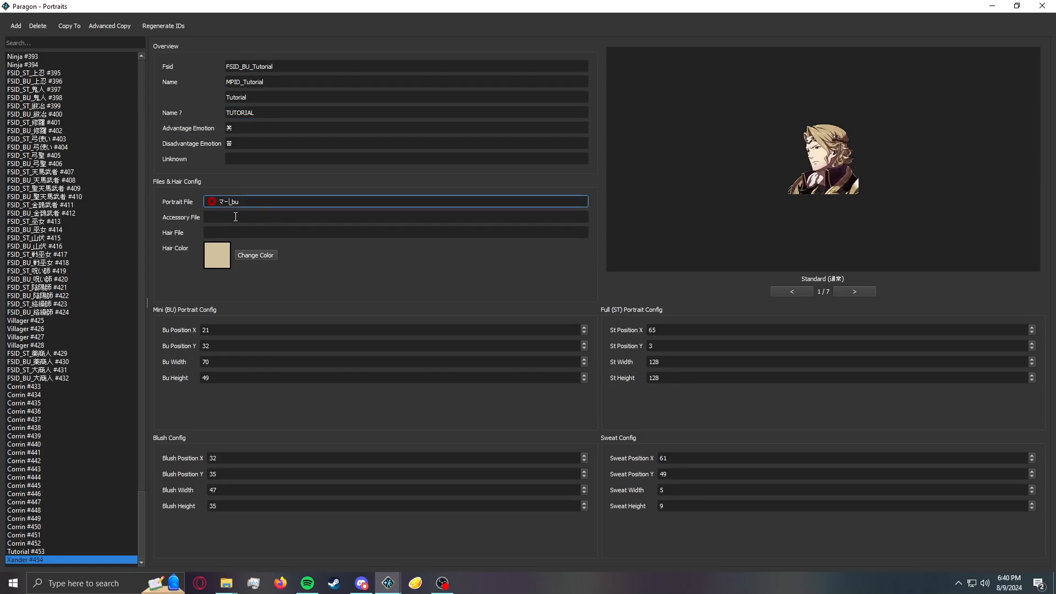
{"action": "type", "text": "Tutorial"}
{"action": "left_click", "coordinate": [383, 273]}
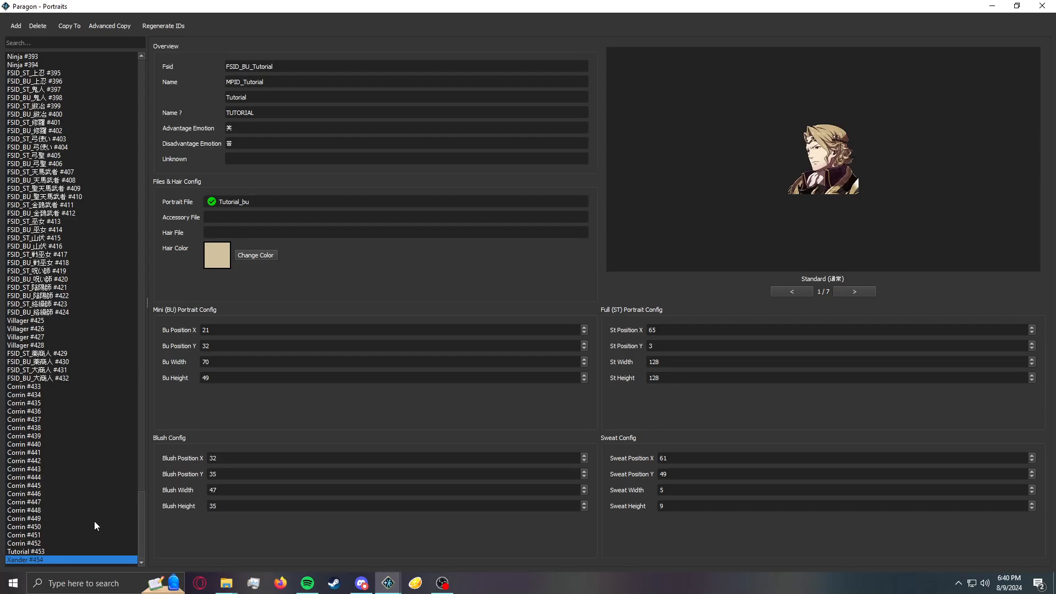
- Compare the portrait previews of the two Tutorial entries, #453 and #454
{"action": "left_click", "coordinate": [61, 551]}
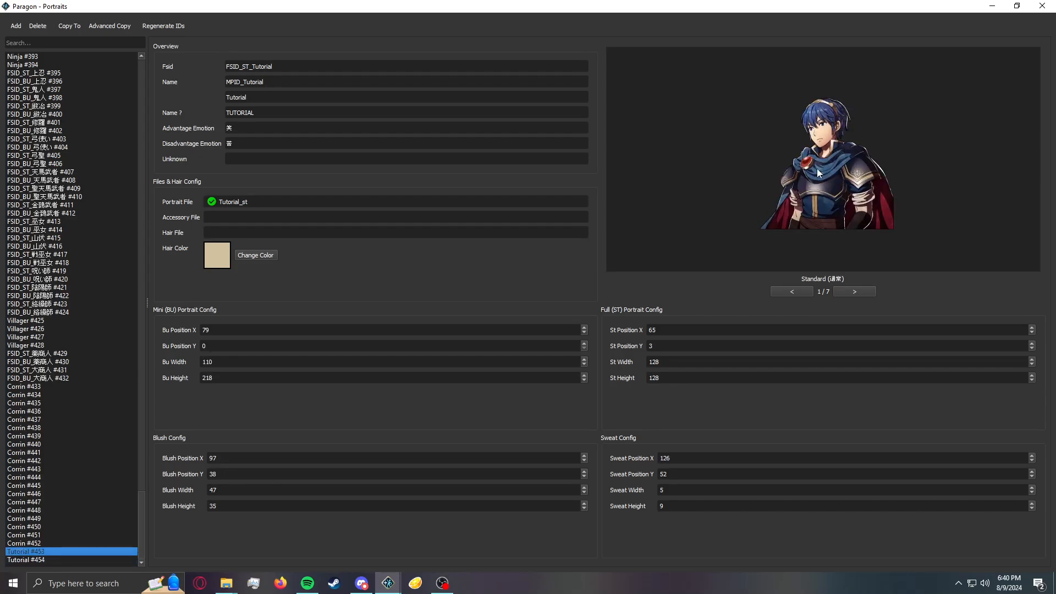
{"action": "left_click", "coordinate": [68, 558]}
{"action": "left_click", "coordinate": [71, 553]}
{"action": "left_click", "coordinate": [71, 558]}
{"action": "left_click", "coordinate": [72, 552]}
- Close the portraits editor, open the Characters data and reselect the Tutorial character to check its portrait
{"action": "left_click", "coordinate": [1043, 6]}
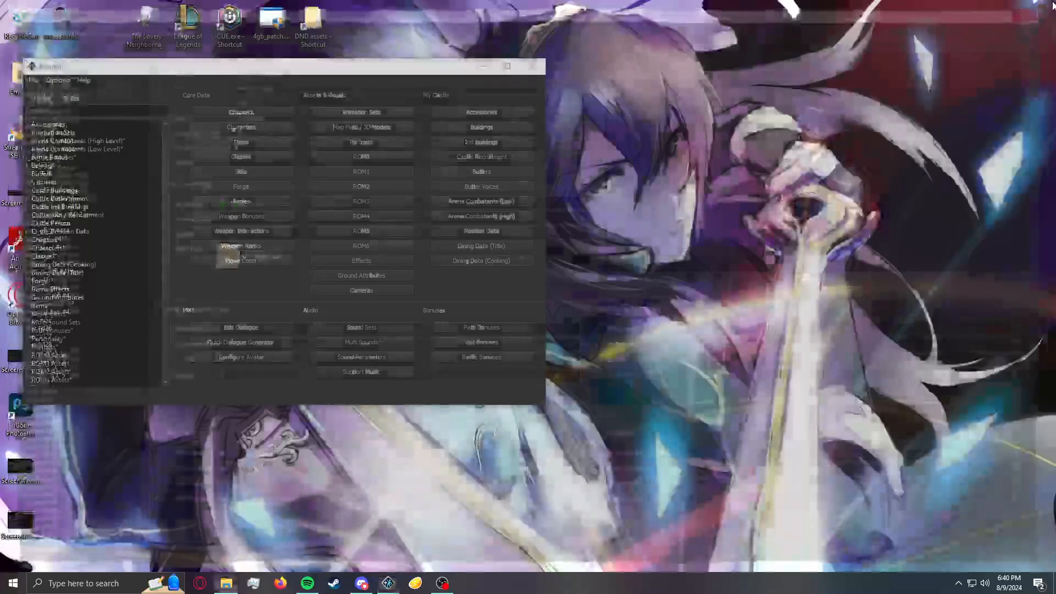
{"action": "left_click", "coordinate": [233, 129]}
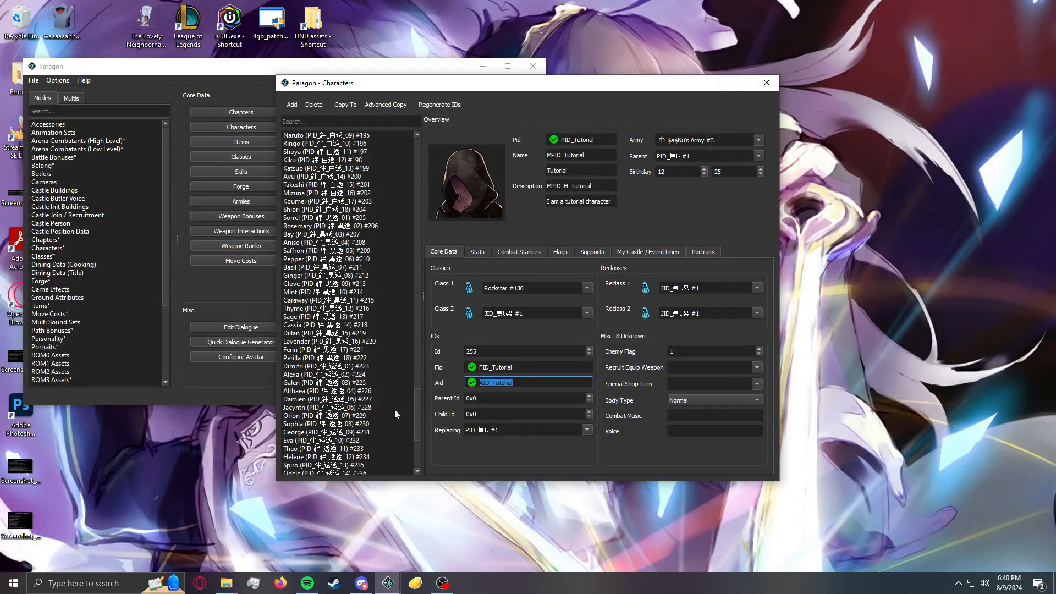
{"action": "scroll", "coordinate": [418, 203], "scroll_direction": "down", "scroll_amount": 4}
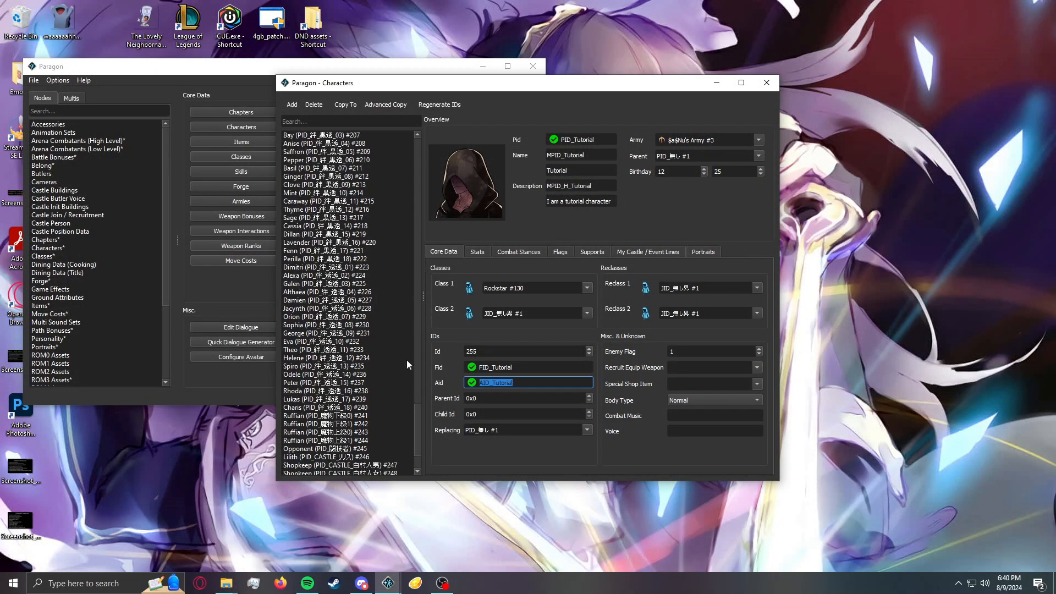
{"action": "scroll", "coordinate": [414, 440], "scroll_direction": "down", "scroll_amount": 3}
{"action": "left_click", "coordinate": [387, 457]}
{"action": "left_click", "coordinate": [387, 465]}
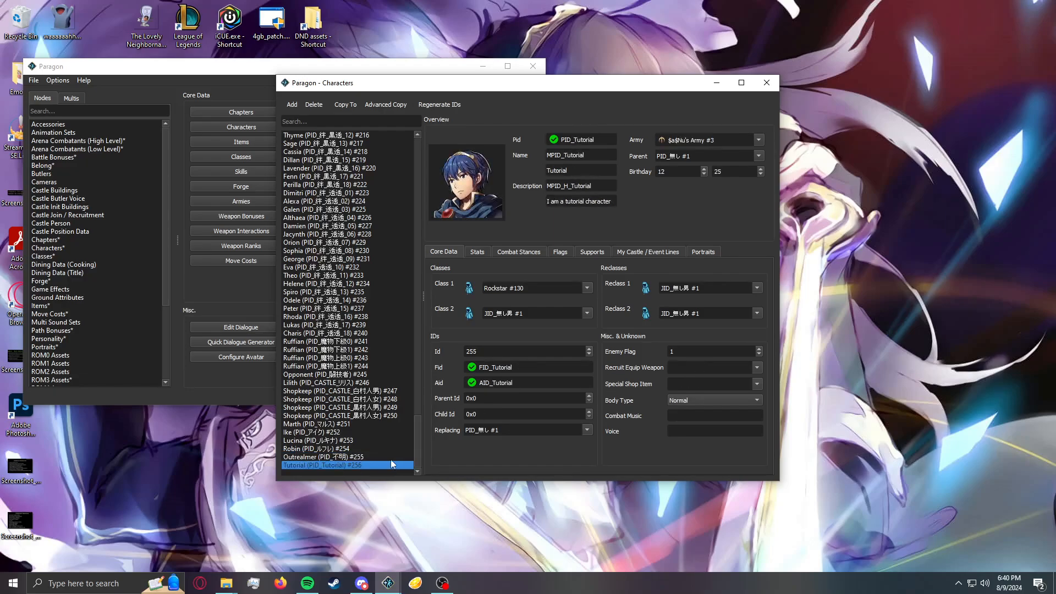